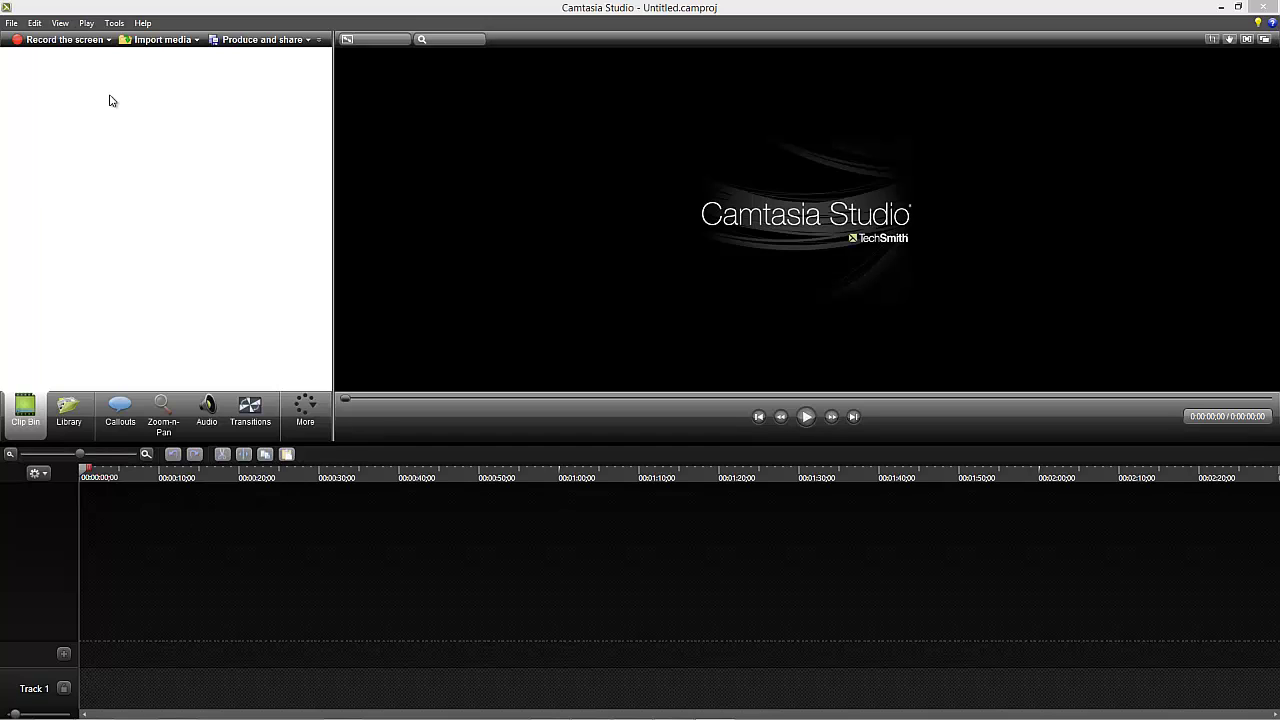
Step: Start a media import and browse to the Camtasia Studio folder inside Documents
left_click(142, 45)
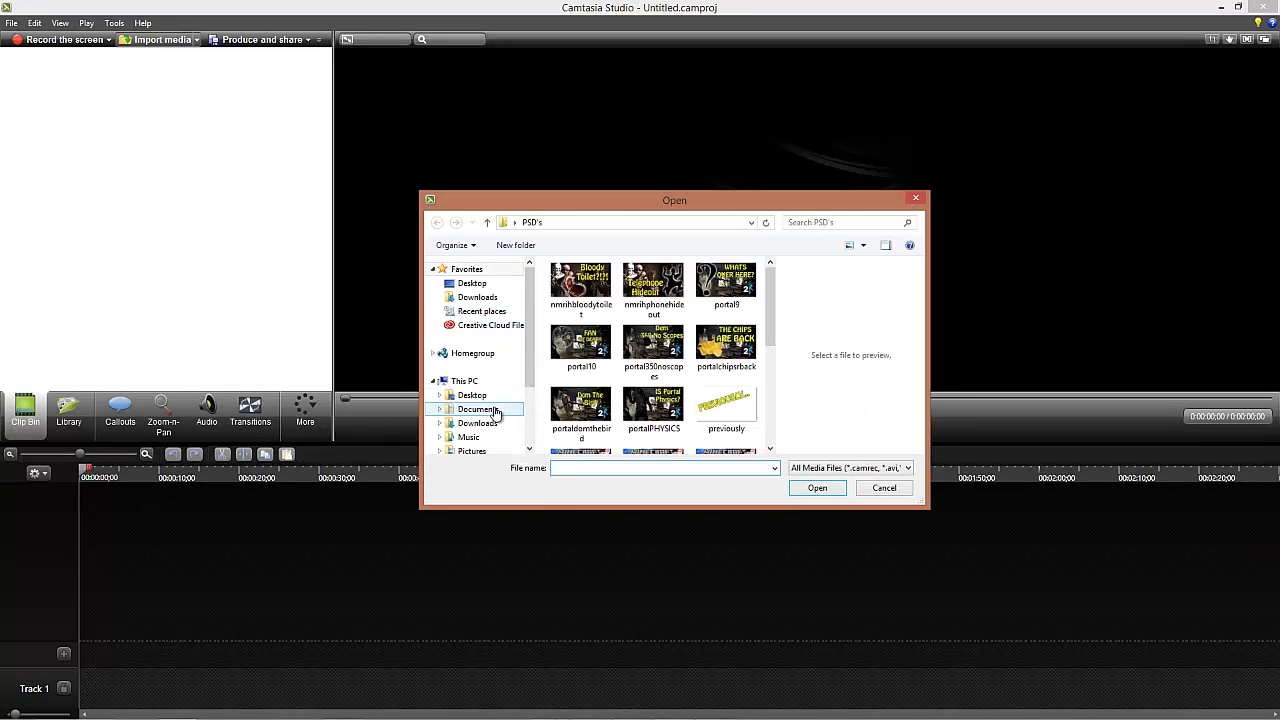
left_click(494, 411)
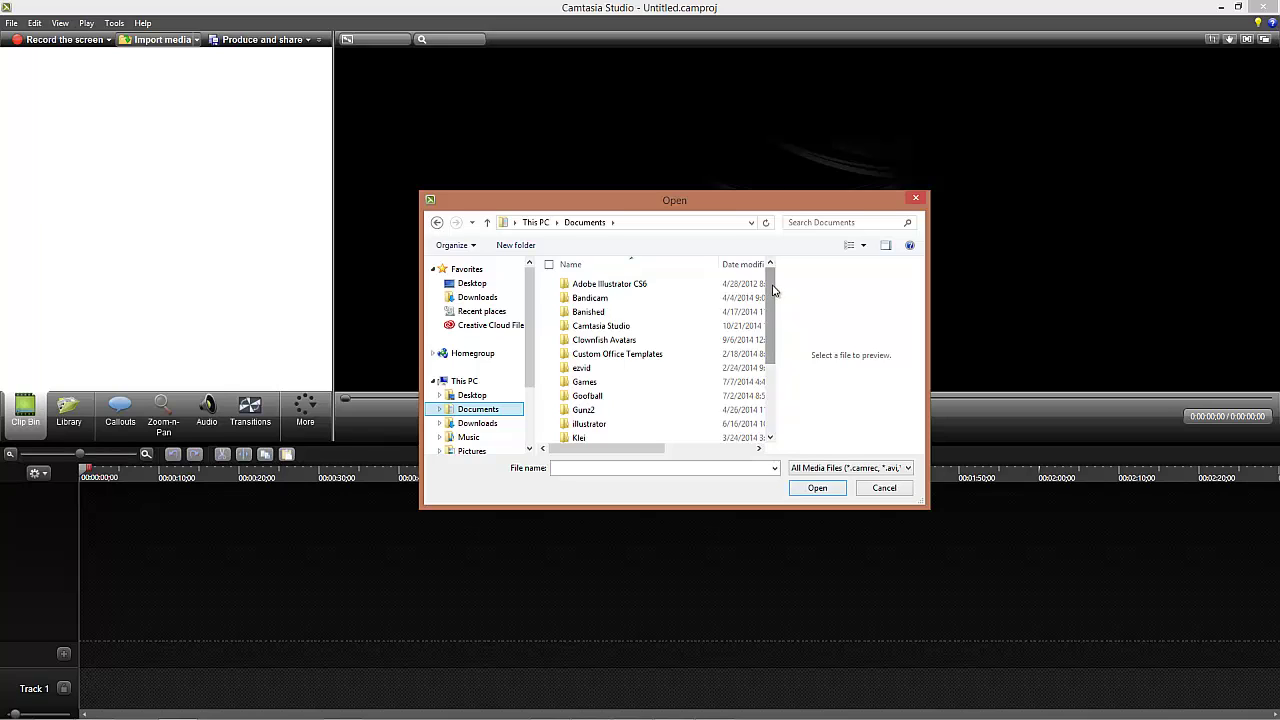
left_click_drag(772, 290, 772, 294)
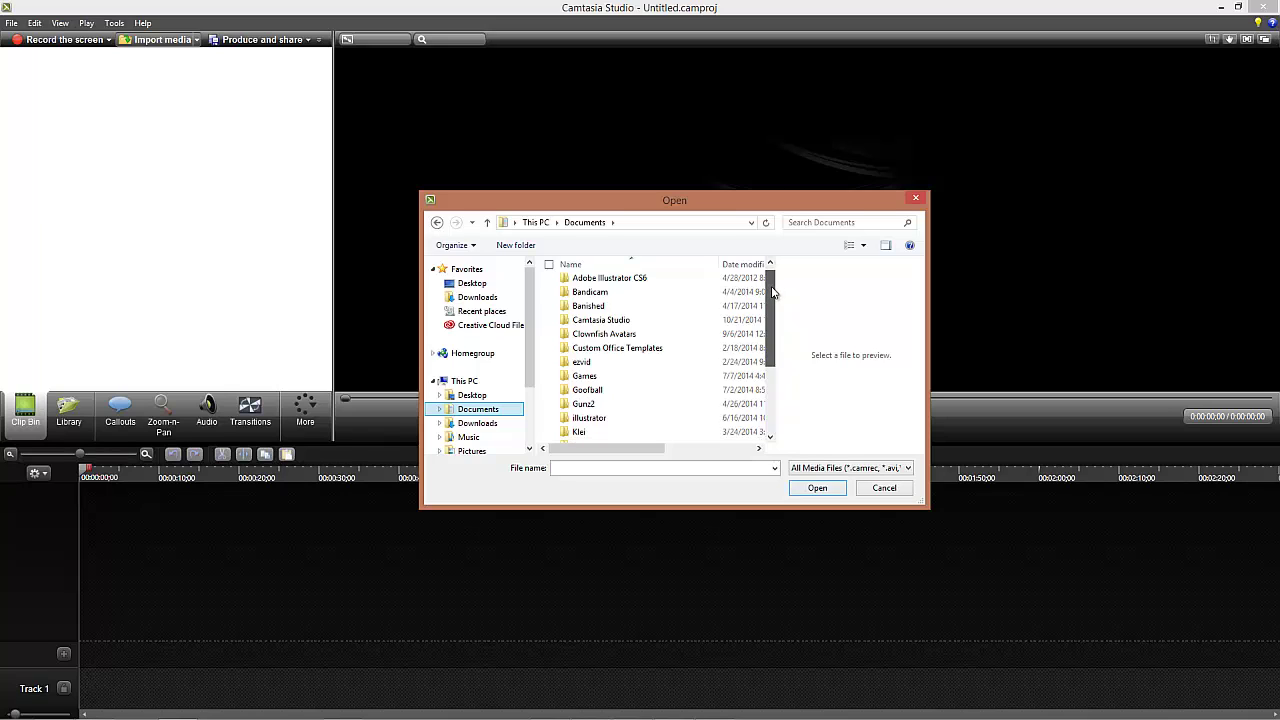
double_click(630, 321)
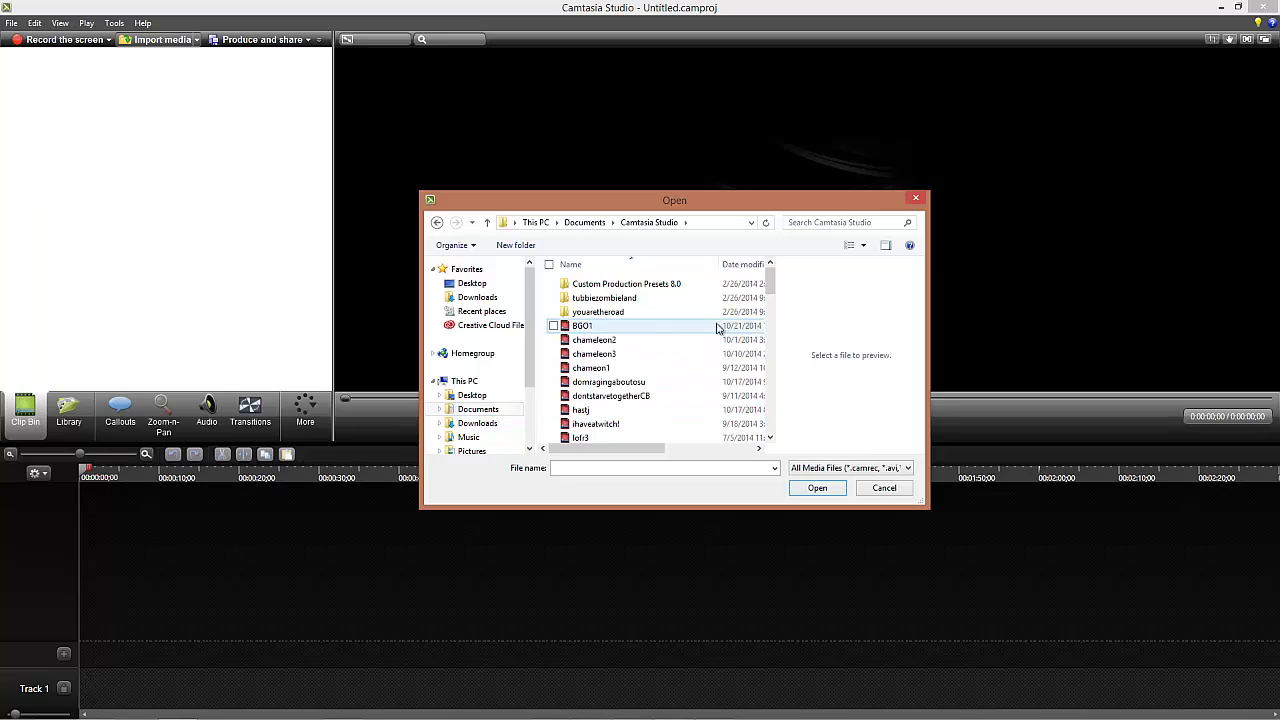
Step: Find files beginning with "porta" and import the recording portalsessionn5j.camrec into the Clip Bin
left_click(647, 468)
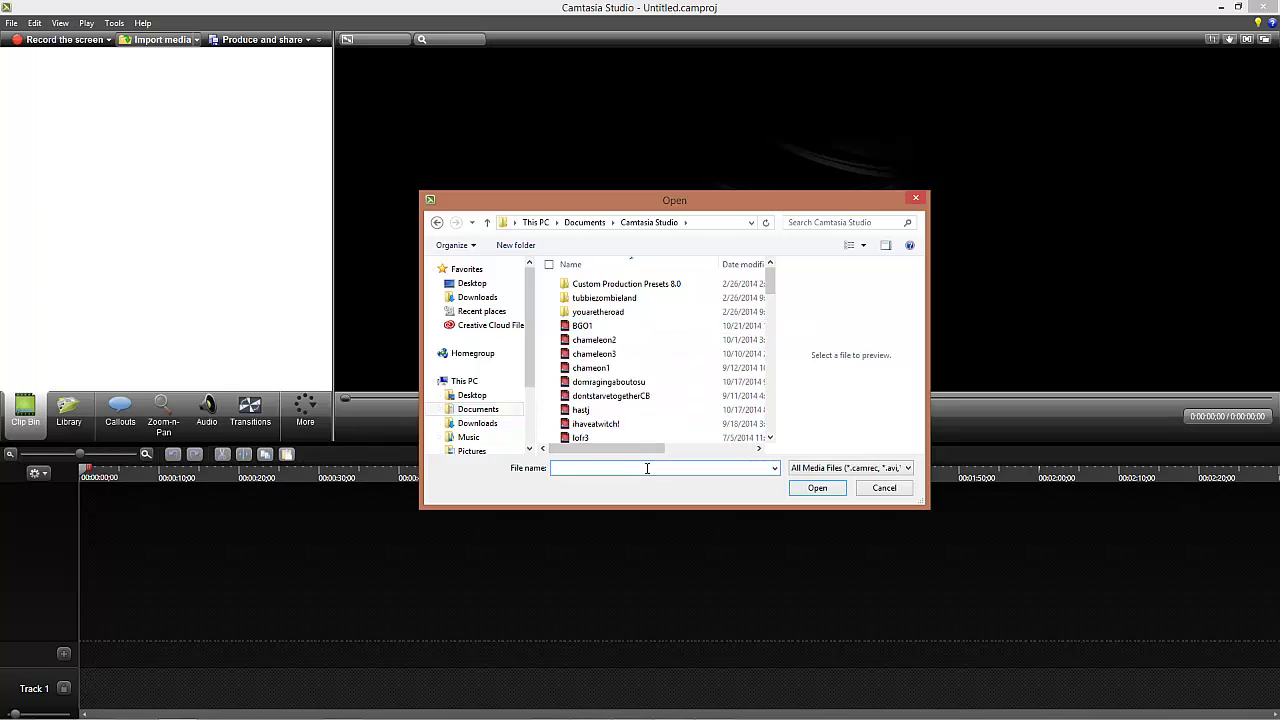
type("port")
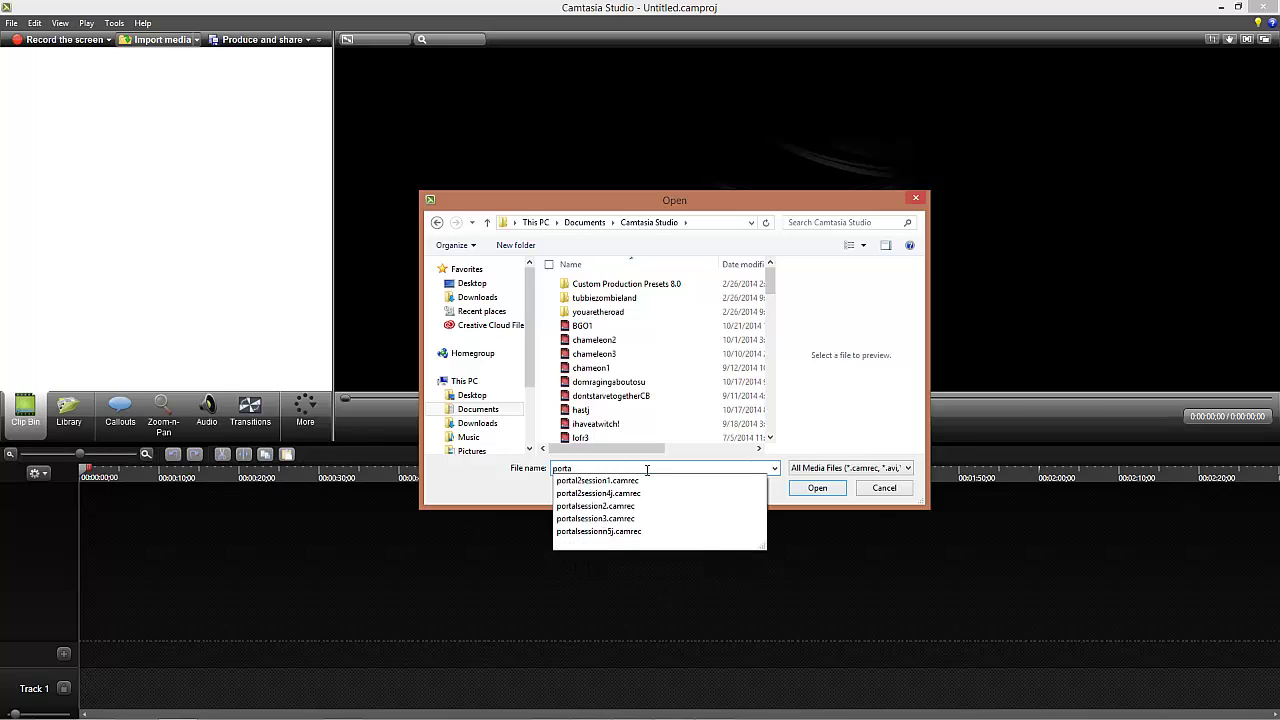
type("a")
key("Down")
key("Down")
key("Down")
key("Down")
key("Down")
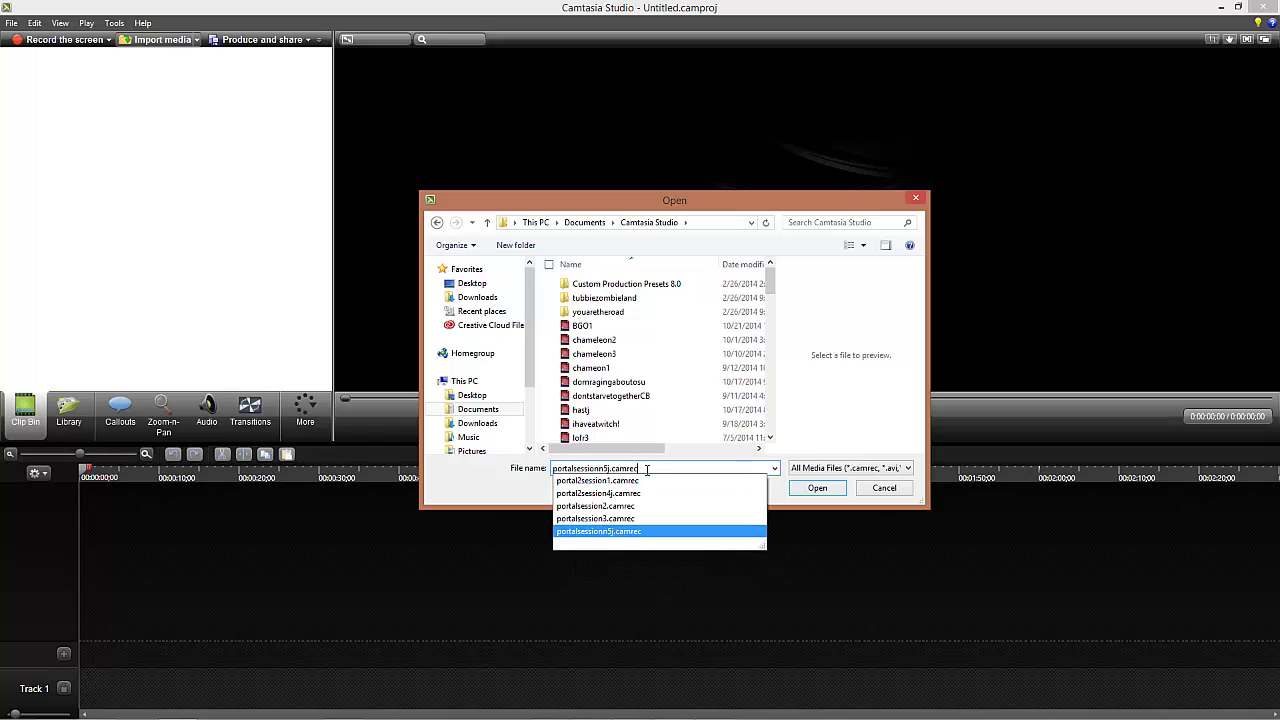
key("Return")
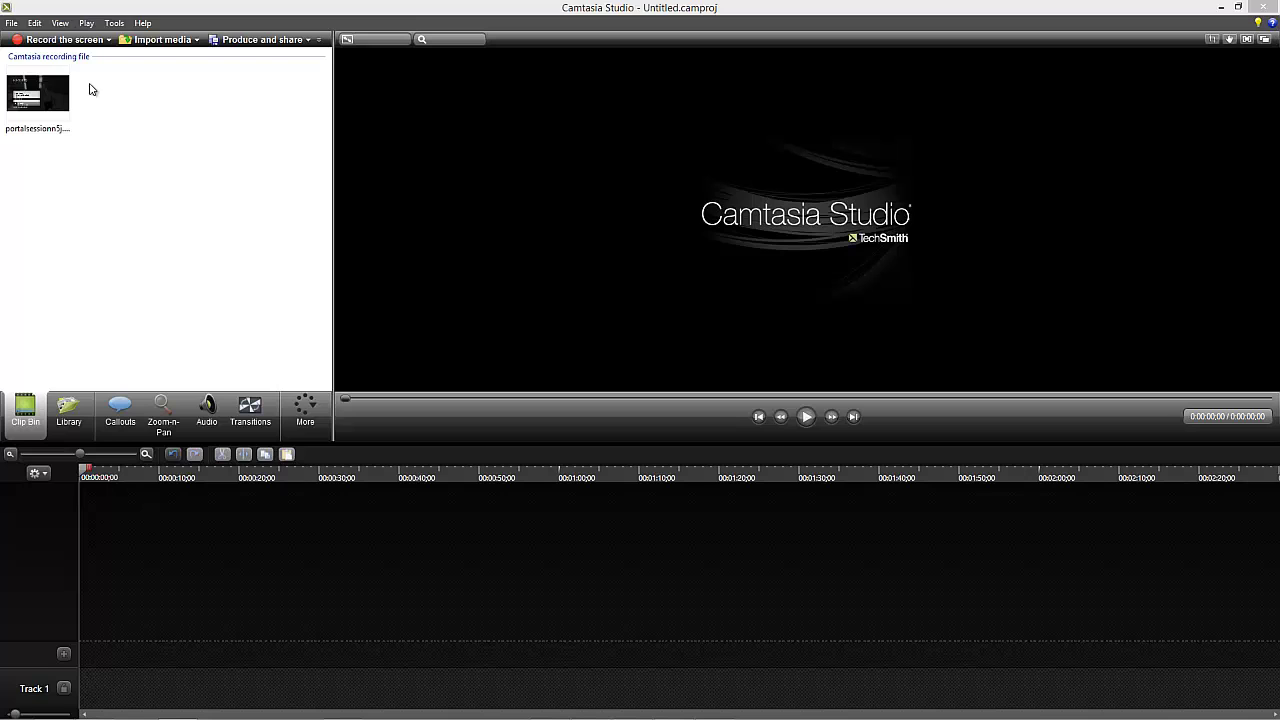
Step: Import the video Portal5thing.mp4 from the Downloads folder into the Clip Bin
left_click(173, 43)
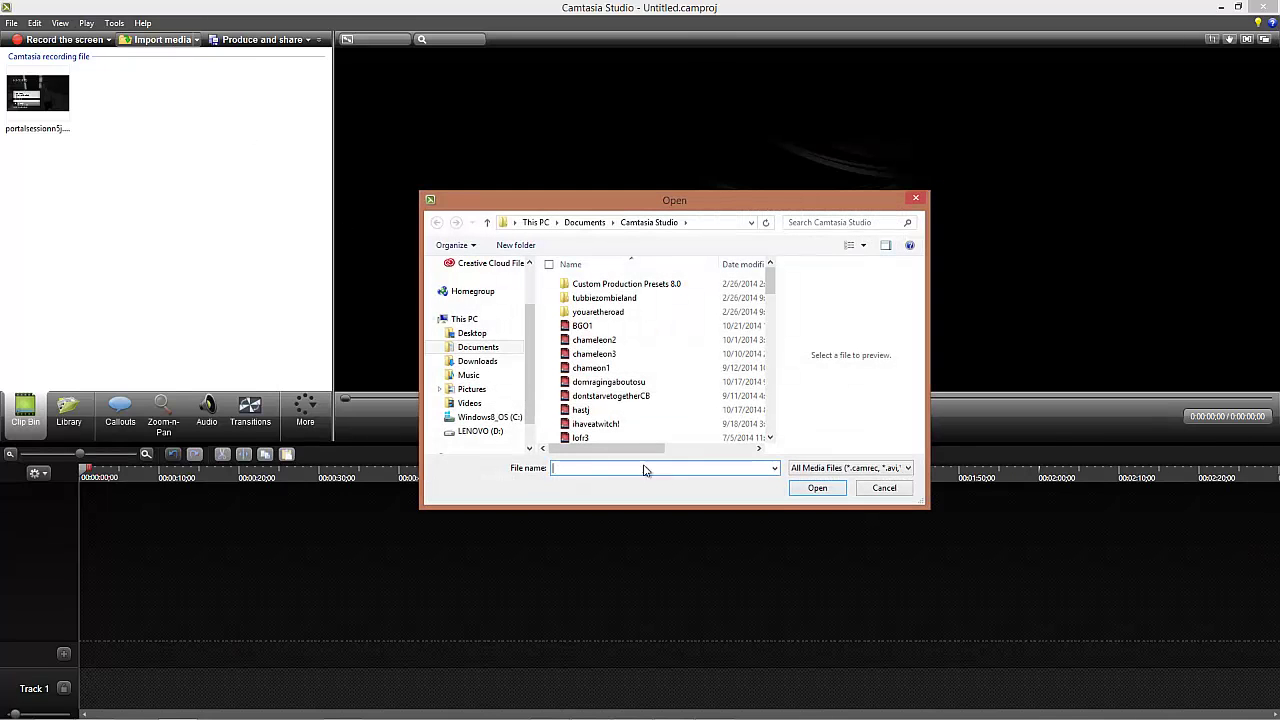
left_click(477, 361)
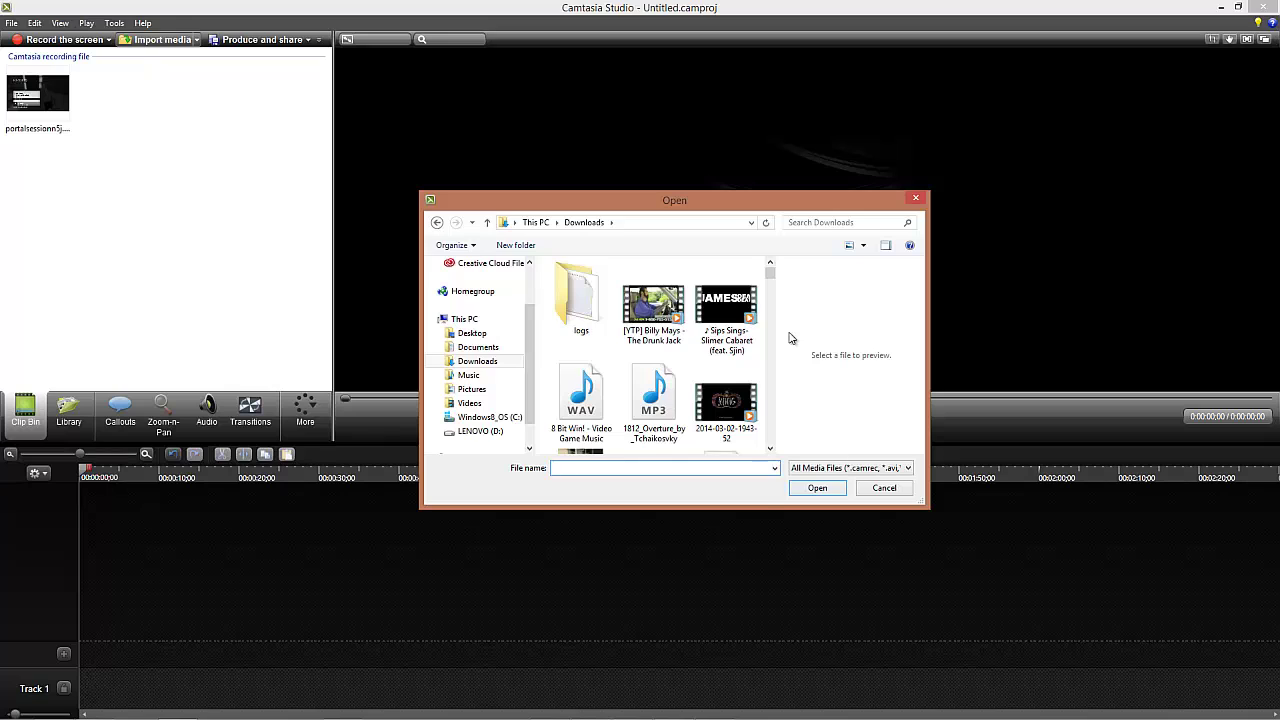
type("porta")
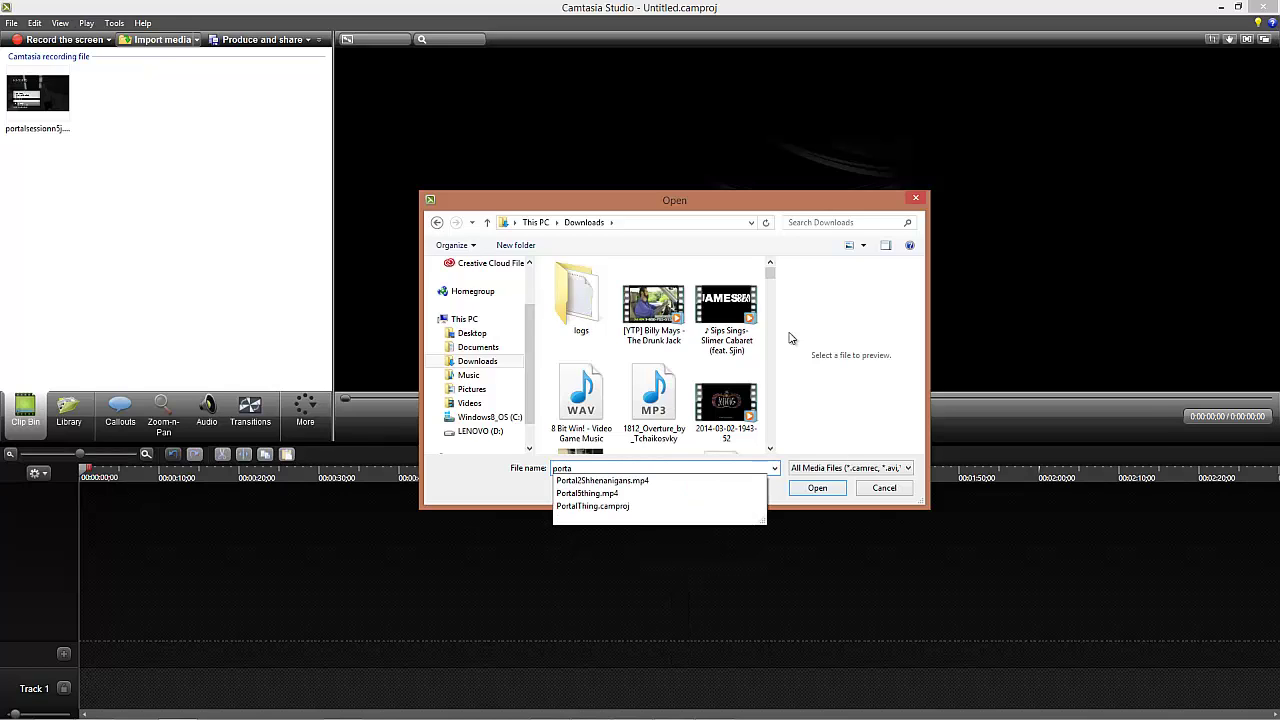
key("Down")
key("Return")
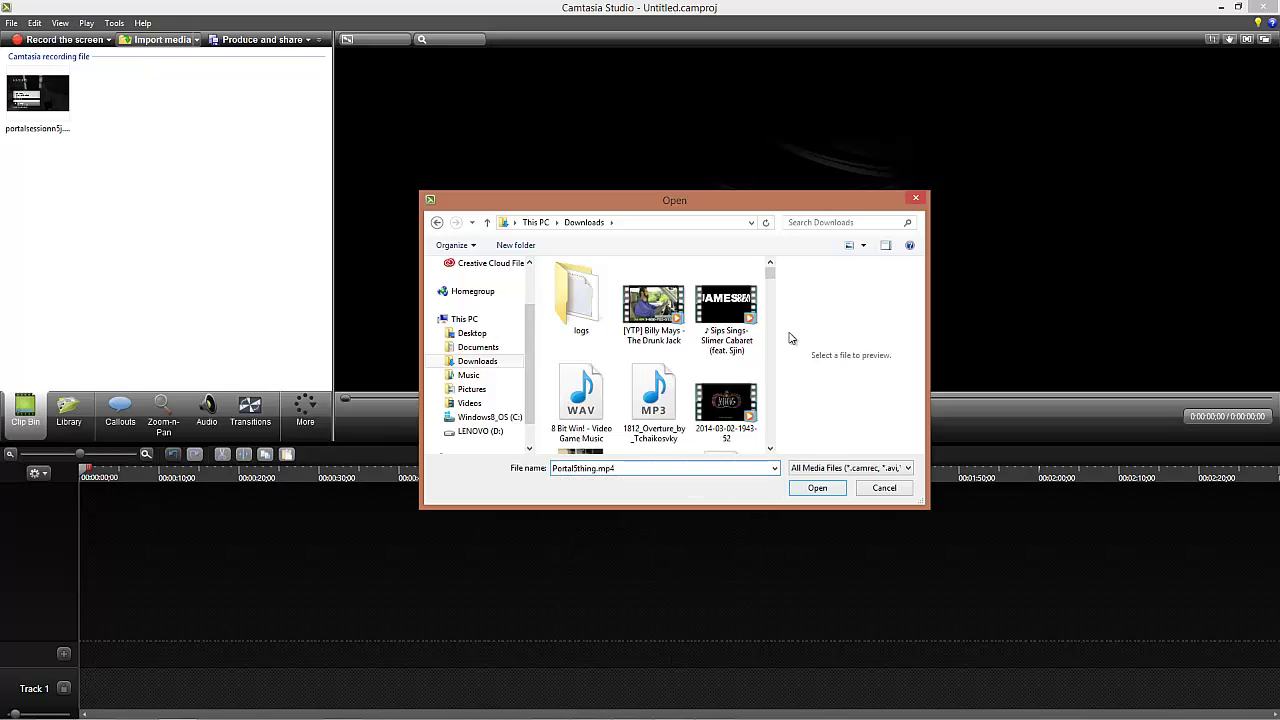
key("Return")
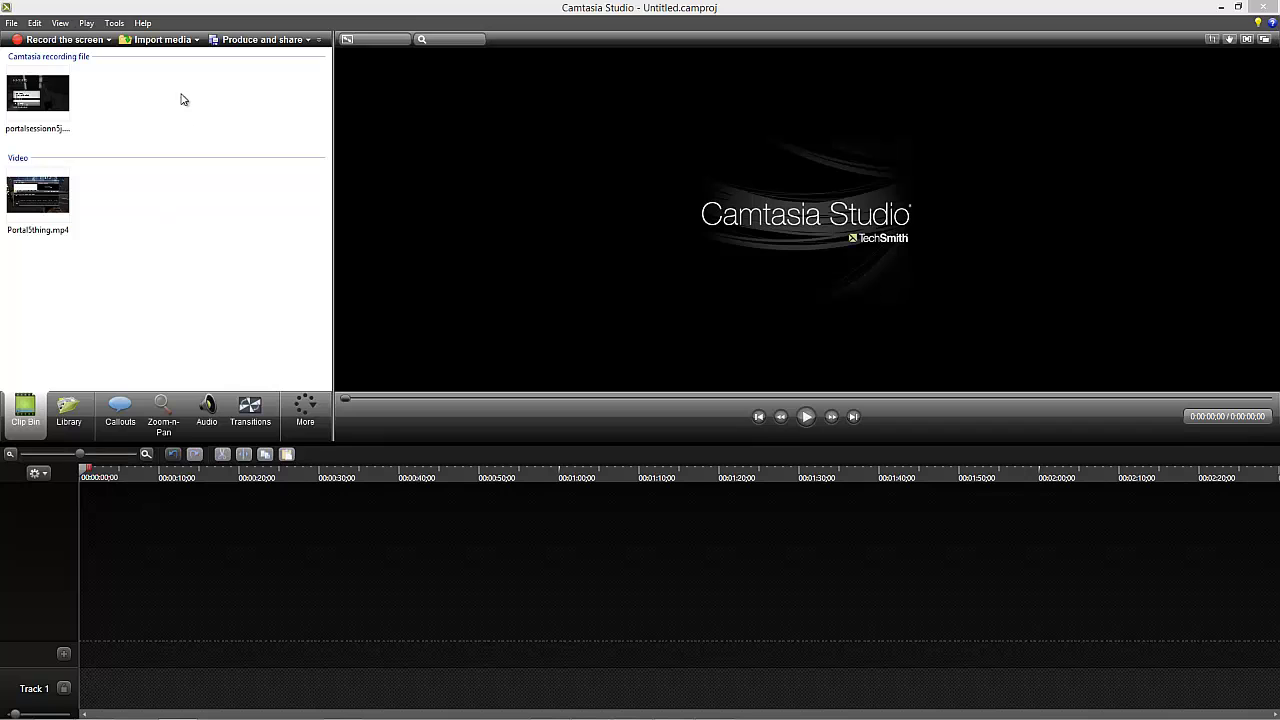
Step: Start another media import and browse to the CoolTextStuff folder inside done videos on the Desktop
left_click(179, 44)
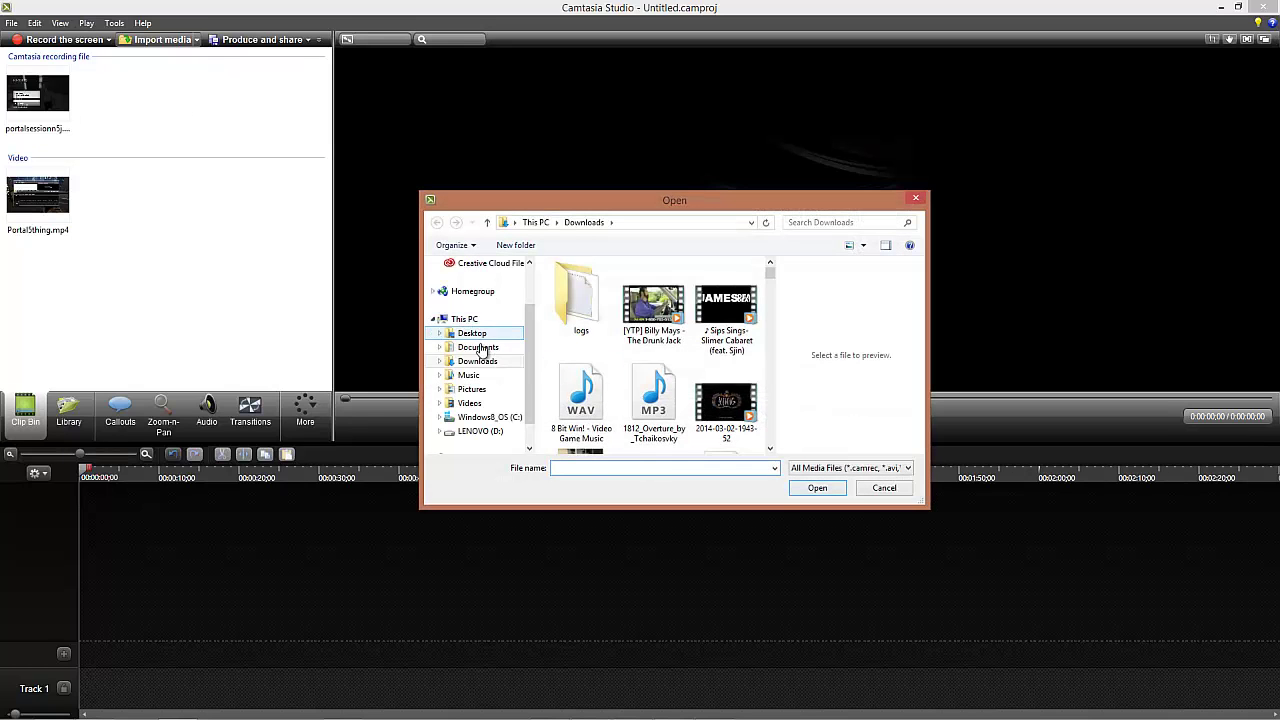
left_click(478, 347)
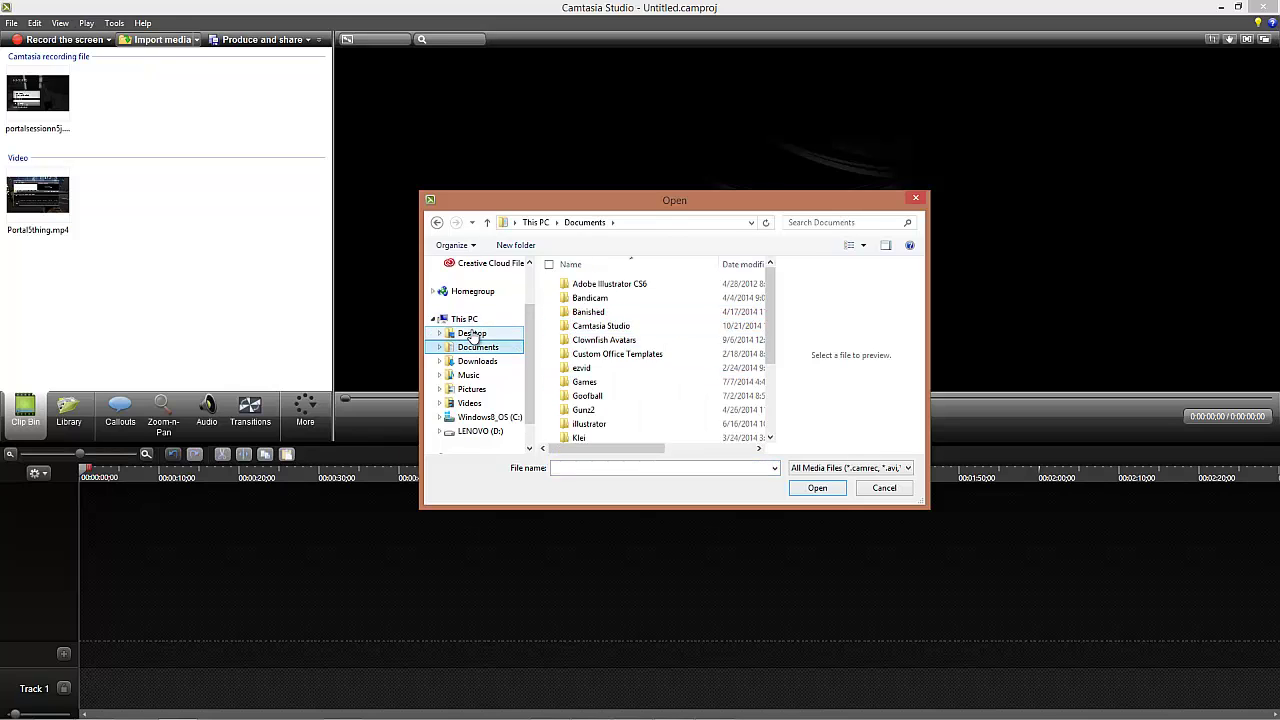
left_click(472, 333)
double_click(581, 296)
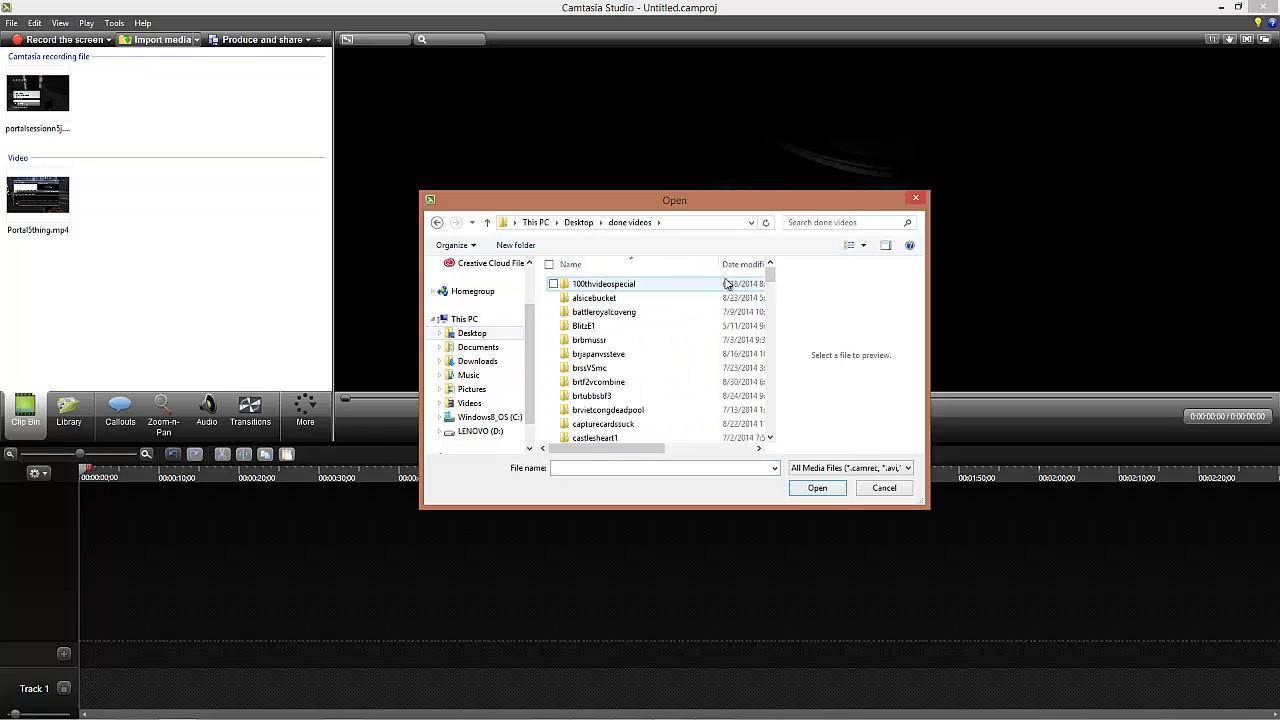
mouse_move(770, 273)
left_mouse_down()
mouse_move(772, 290)
mouse_move(771, 279)
left_mouse_up()
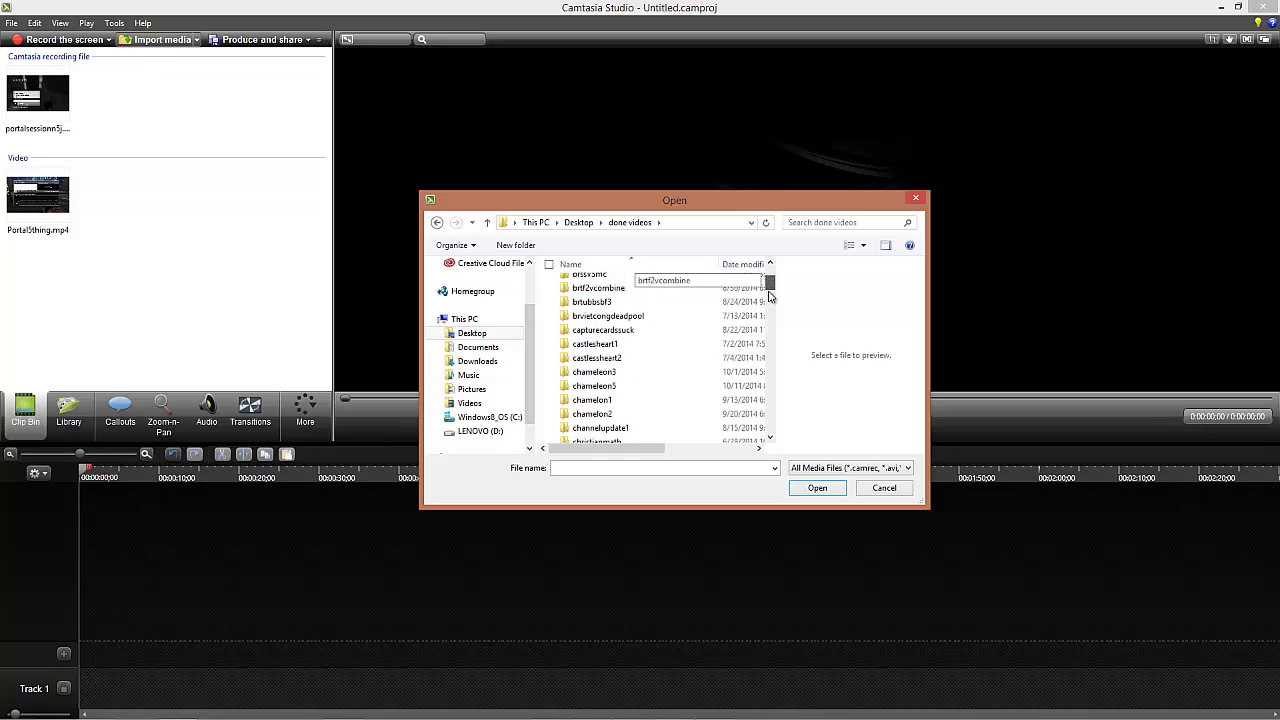
left_click(622, 466)
type("cool")
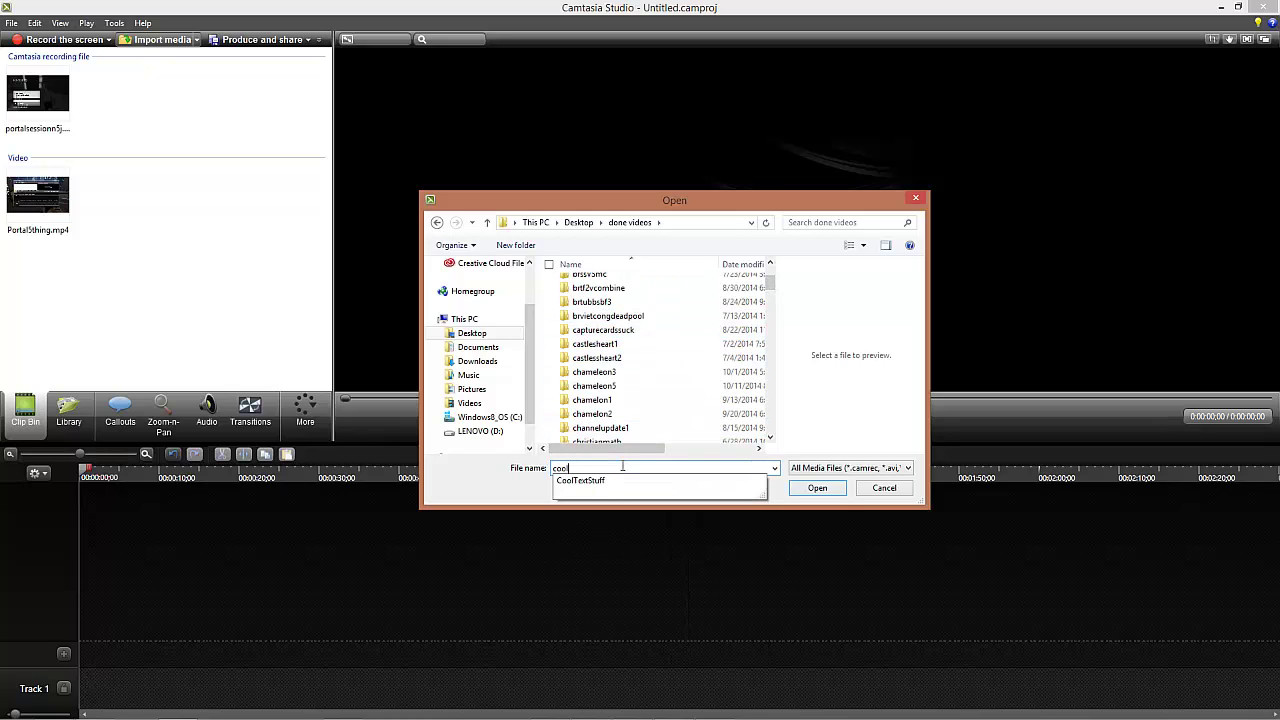
key("Down")
key("Return")
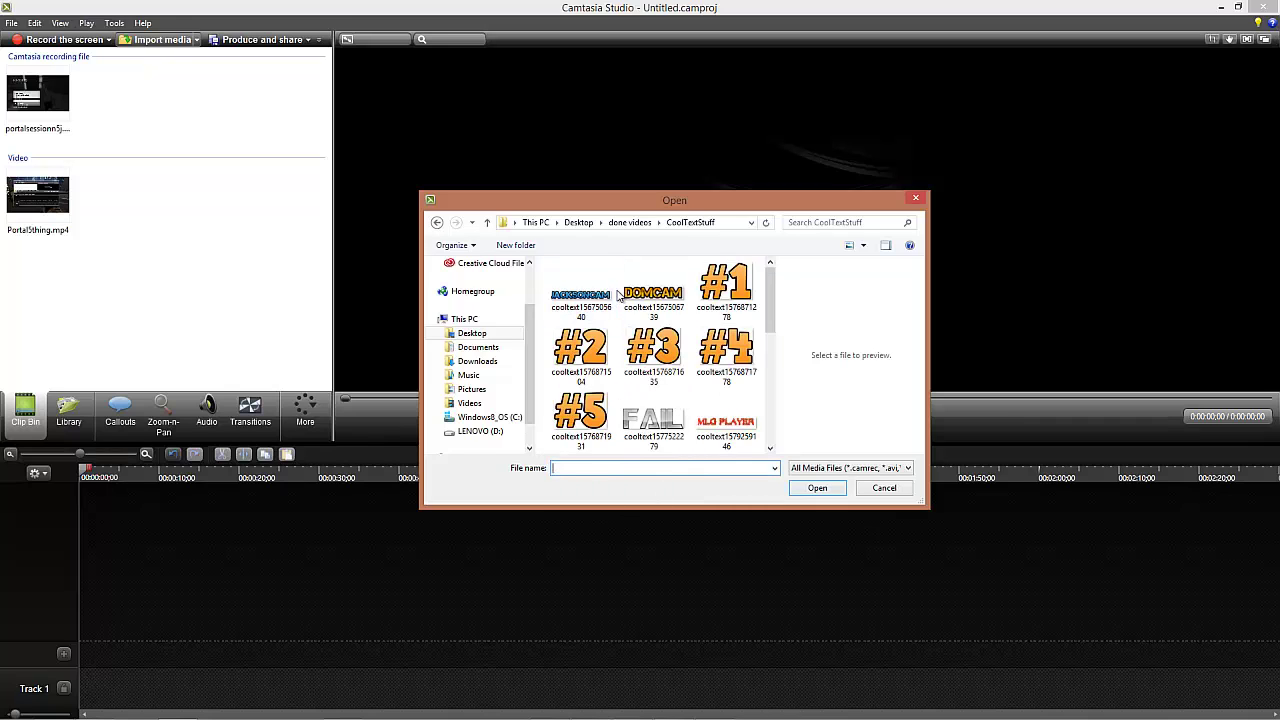
Step: Import the blue and the orange cam title images from the CoolTextStuff folder into the Clip Bin
left_click(614, 300)
left_click(818, 500)
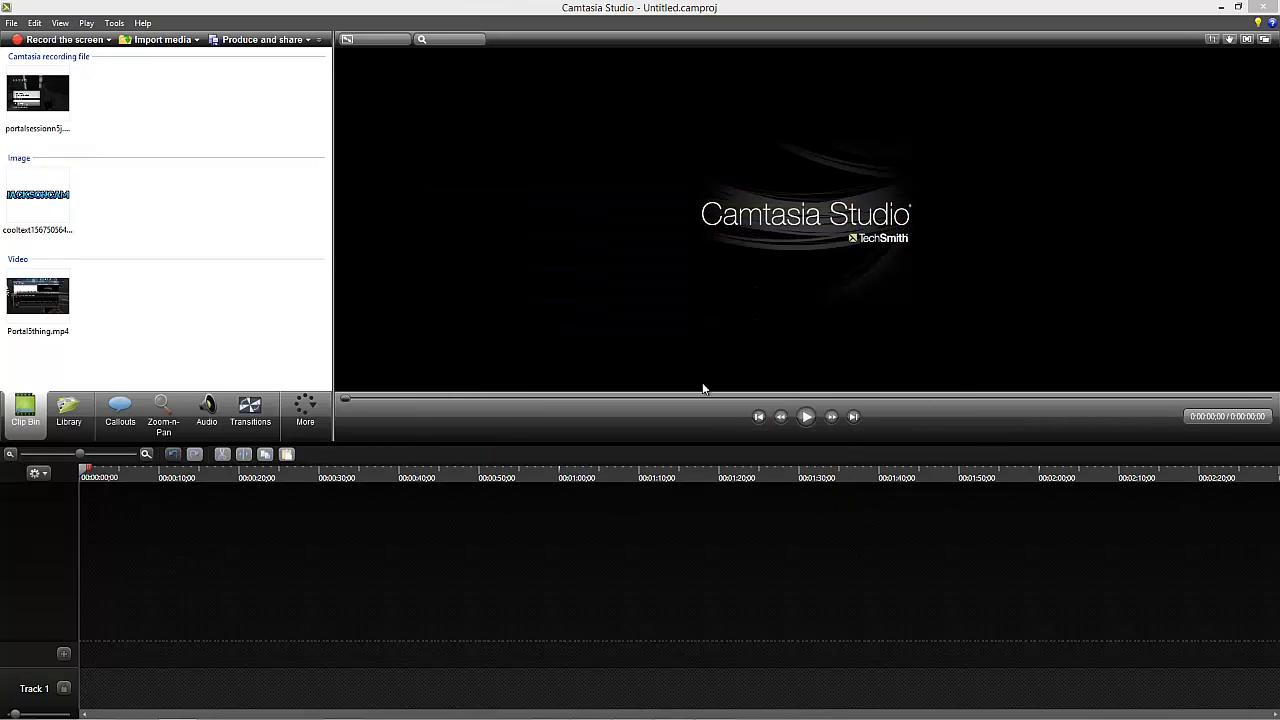
left_click(155, 45)
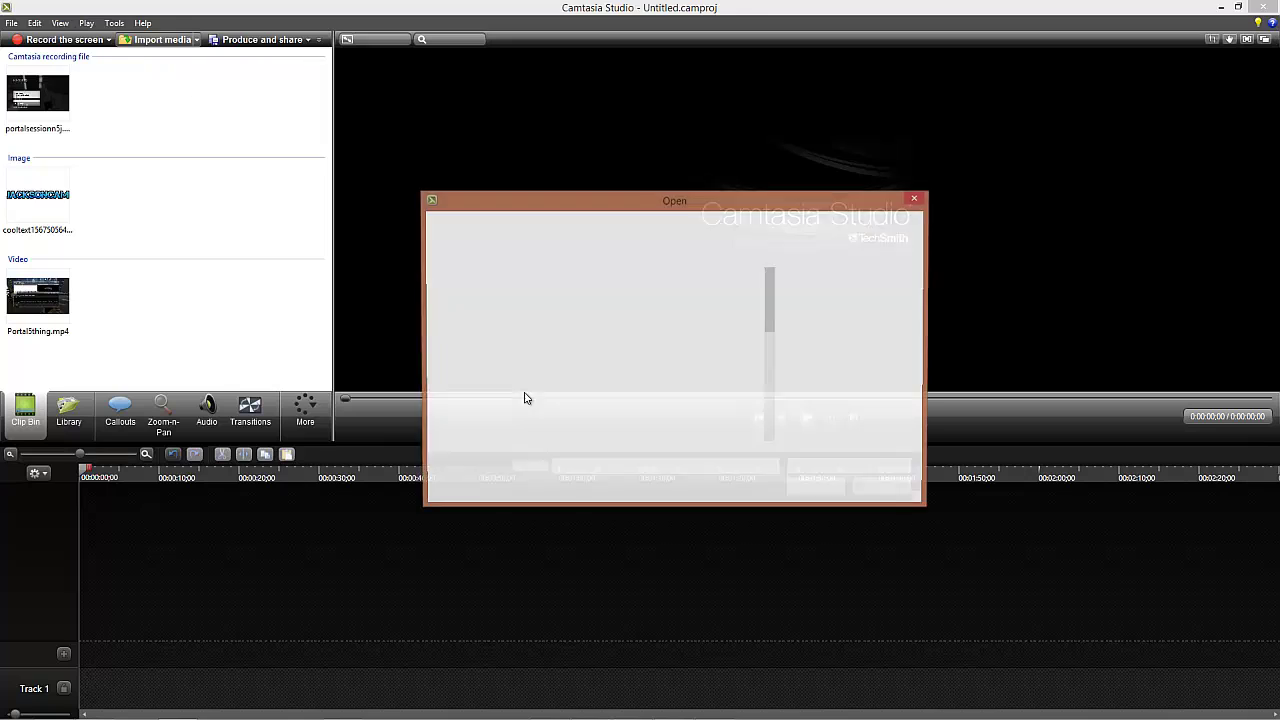
left_click(653, 290)
left_click(826, 496)
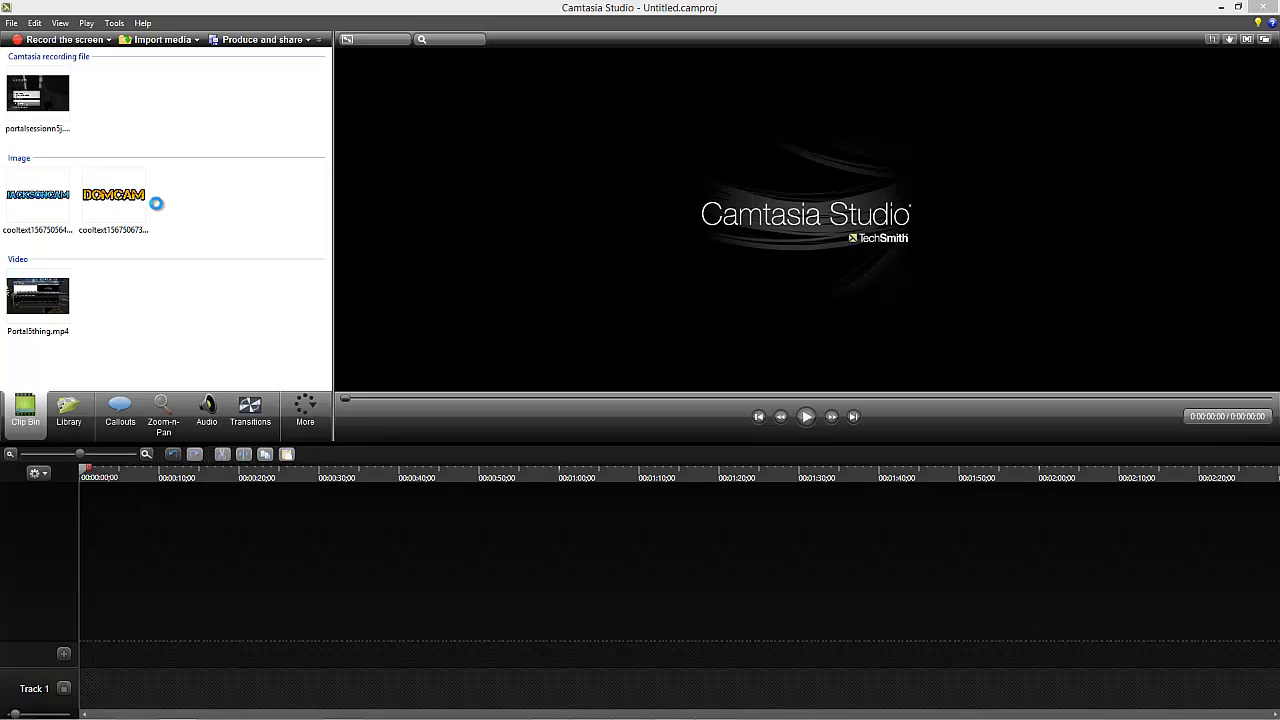
Step: Add portalsessionn5j.camrec to the timeline and set the editing dimensions to 1280 x 720 for YouTube & Screencast (16:9)
right_click(58, 90)
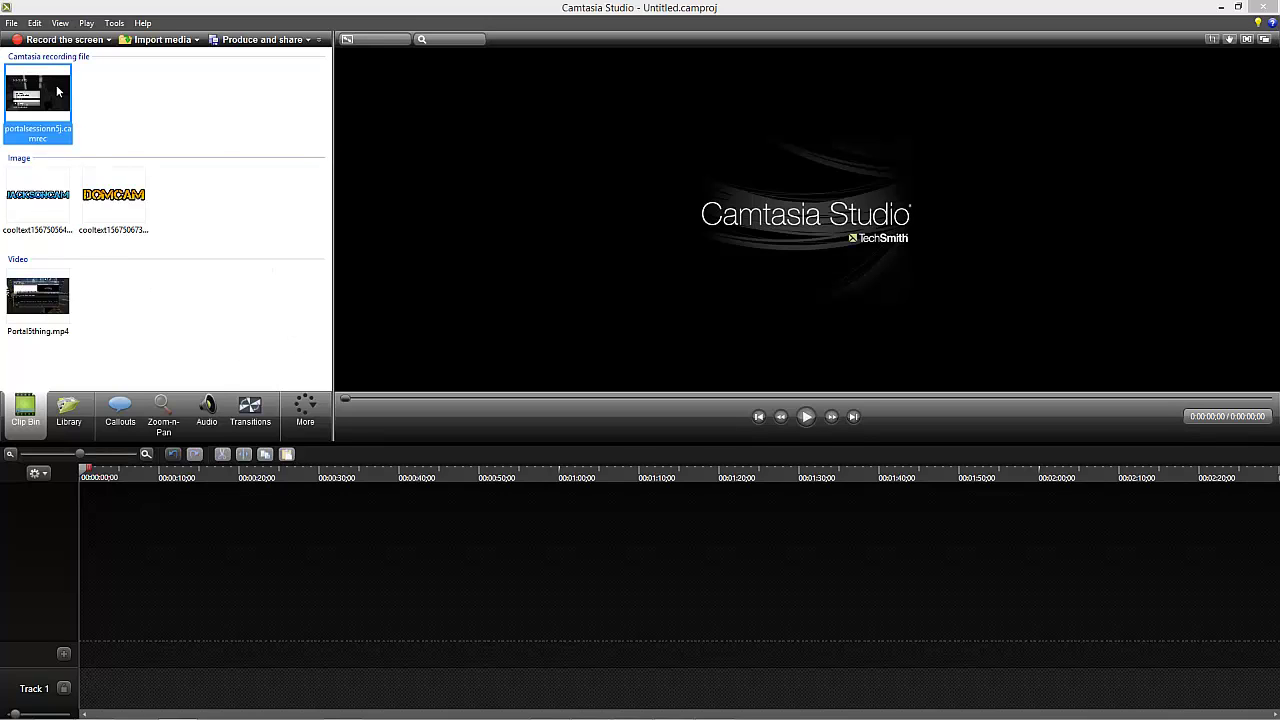
left_click(150, 111)
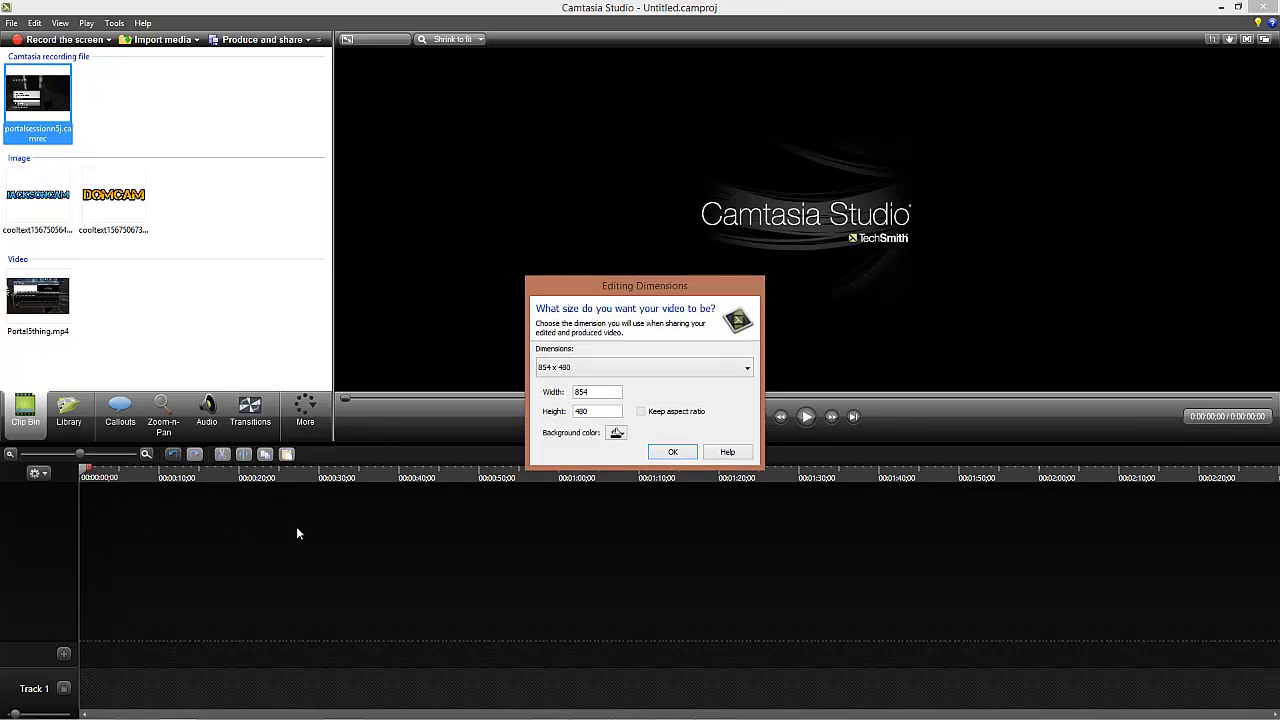
left_click(590, 368)
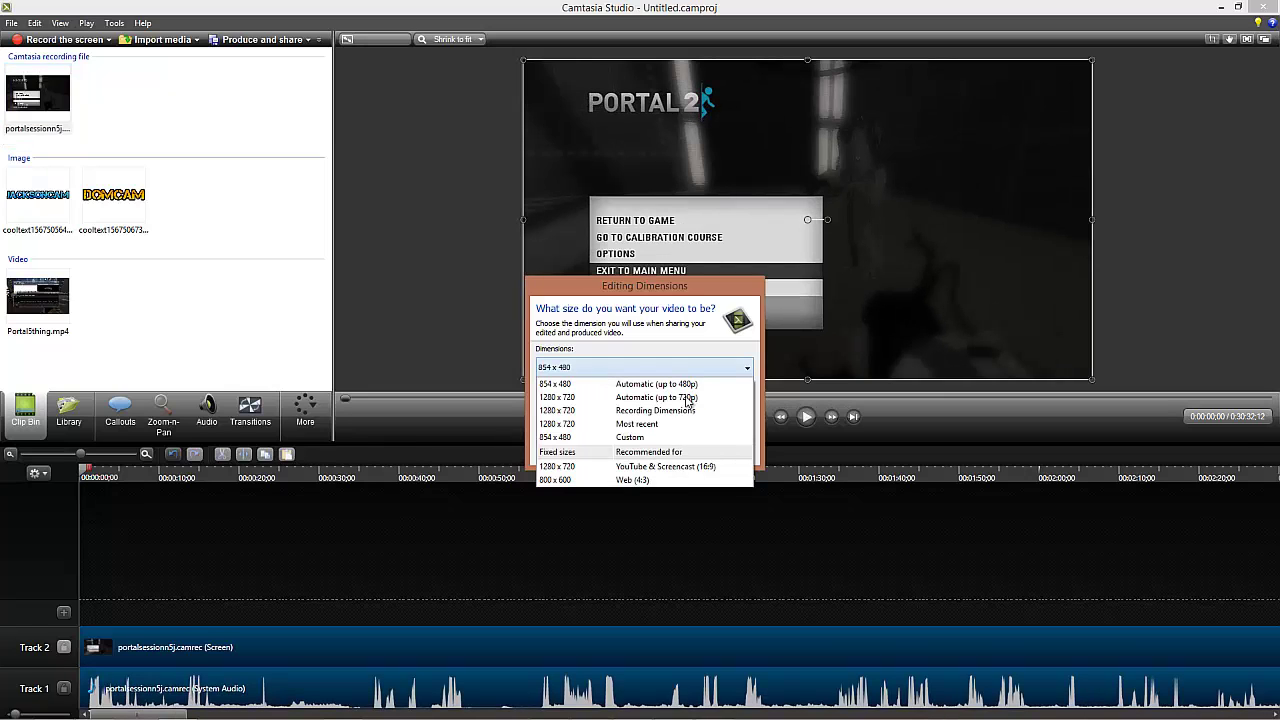
left_click(598, 468)
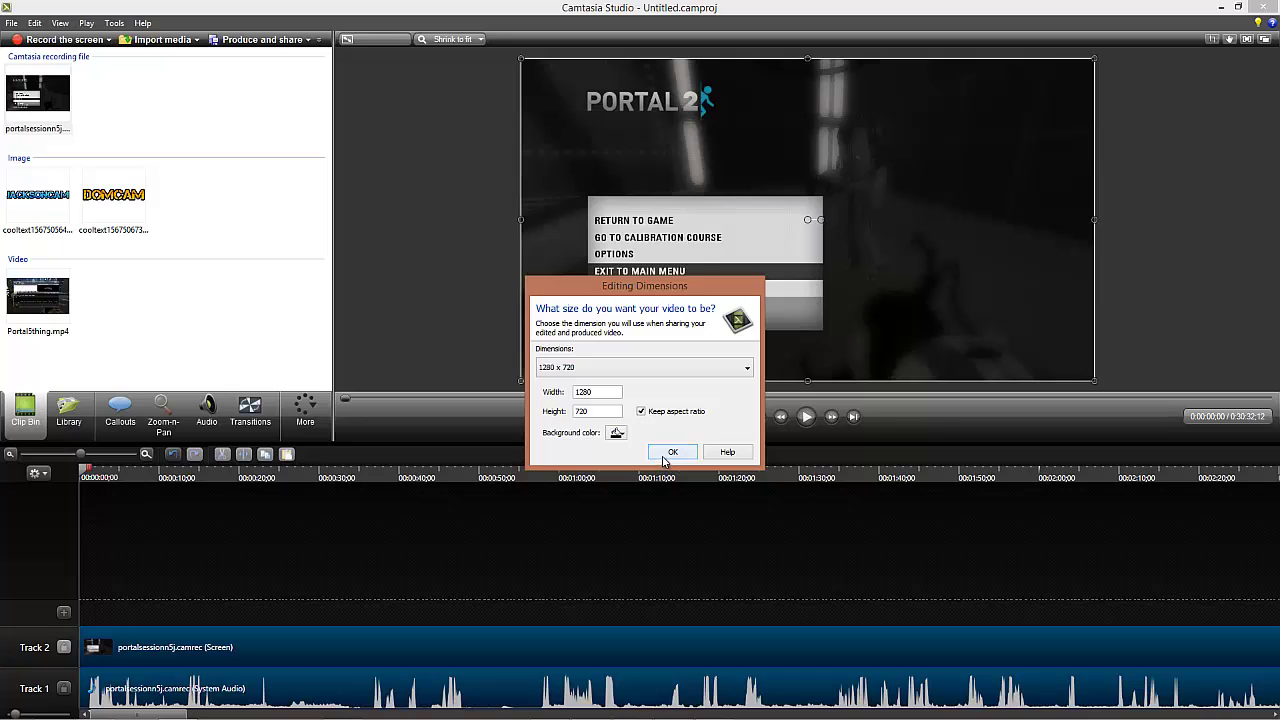
left_click(668, 453)
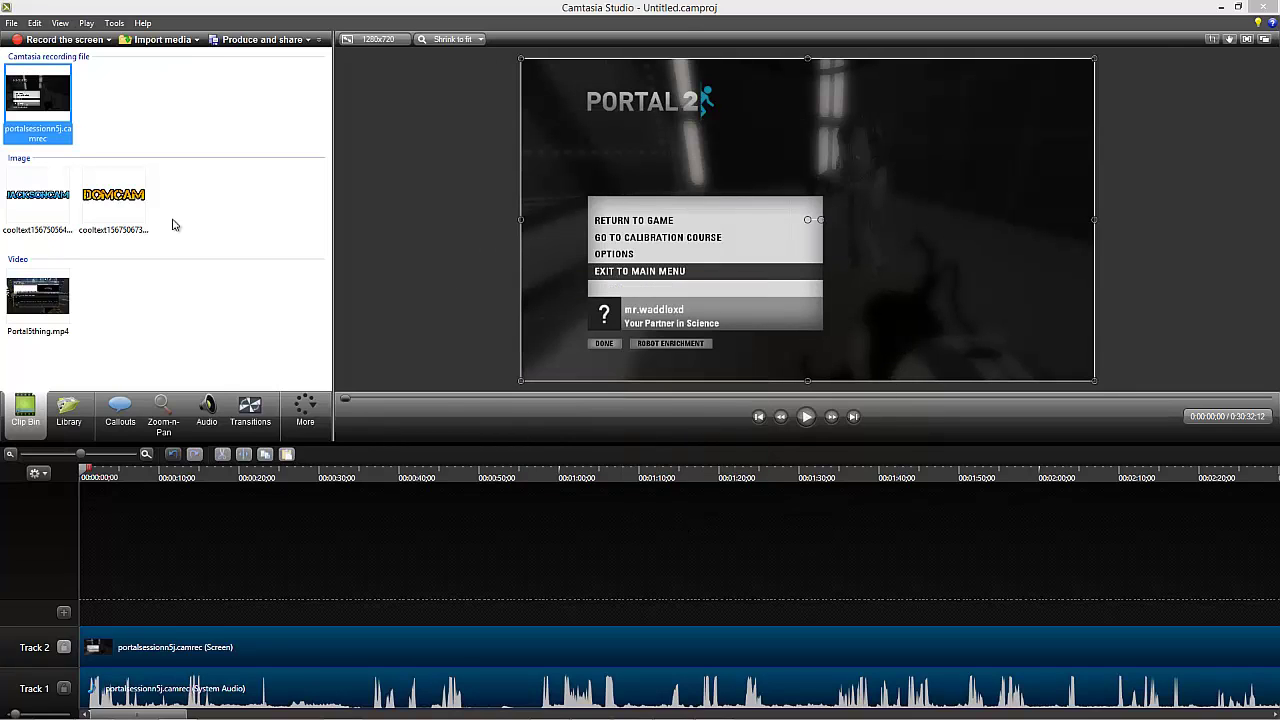
Step: Add Portal5thing.mp4 to the timeline at the playhead, above the recording's tracks
right_click(26, 299)
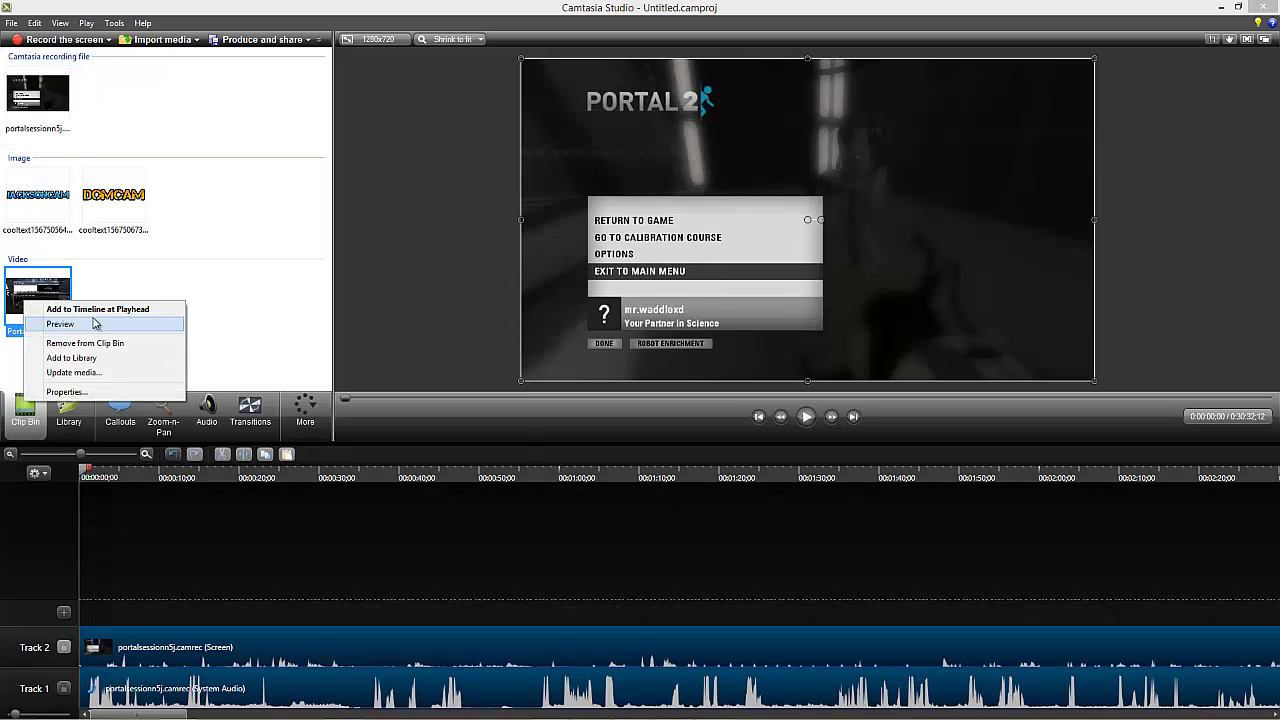
left_click(95, 309)
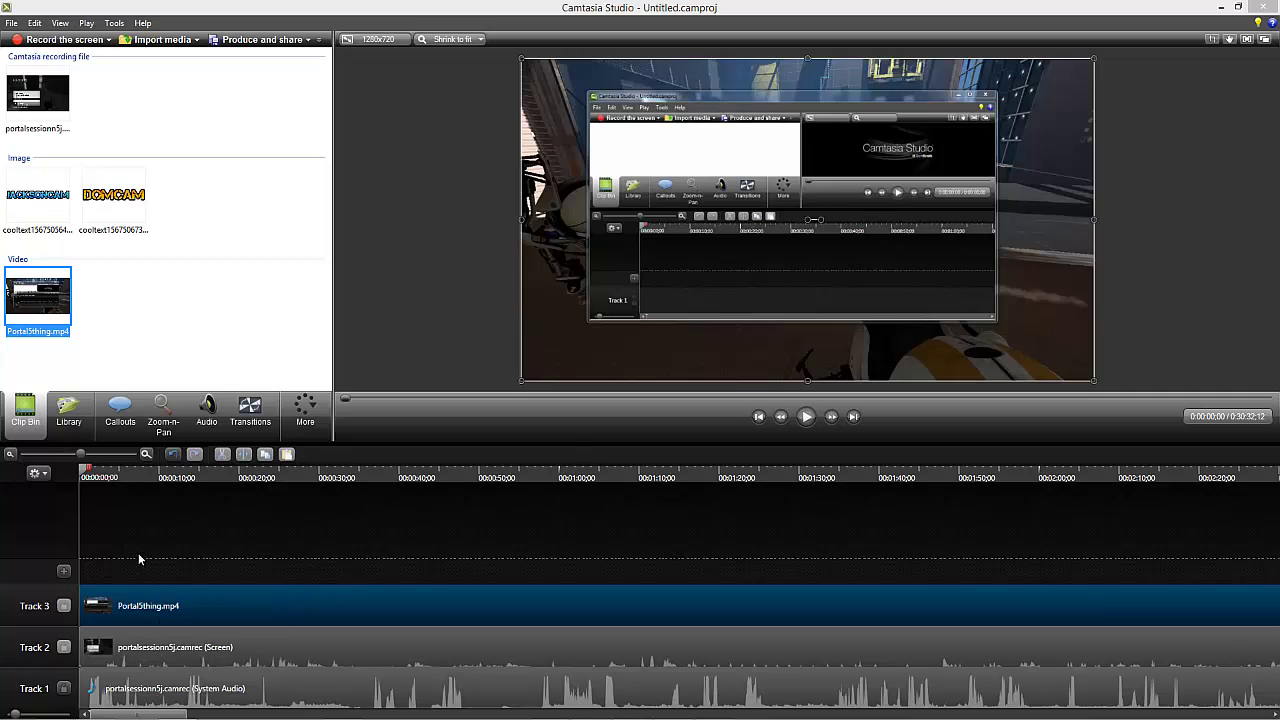
left_click(84, 474)
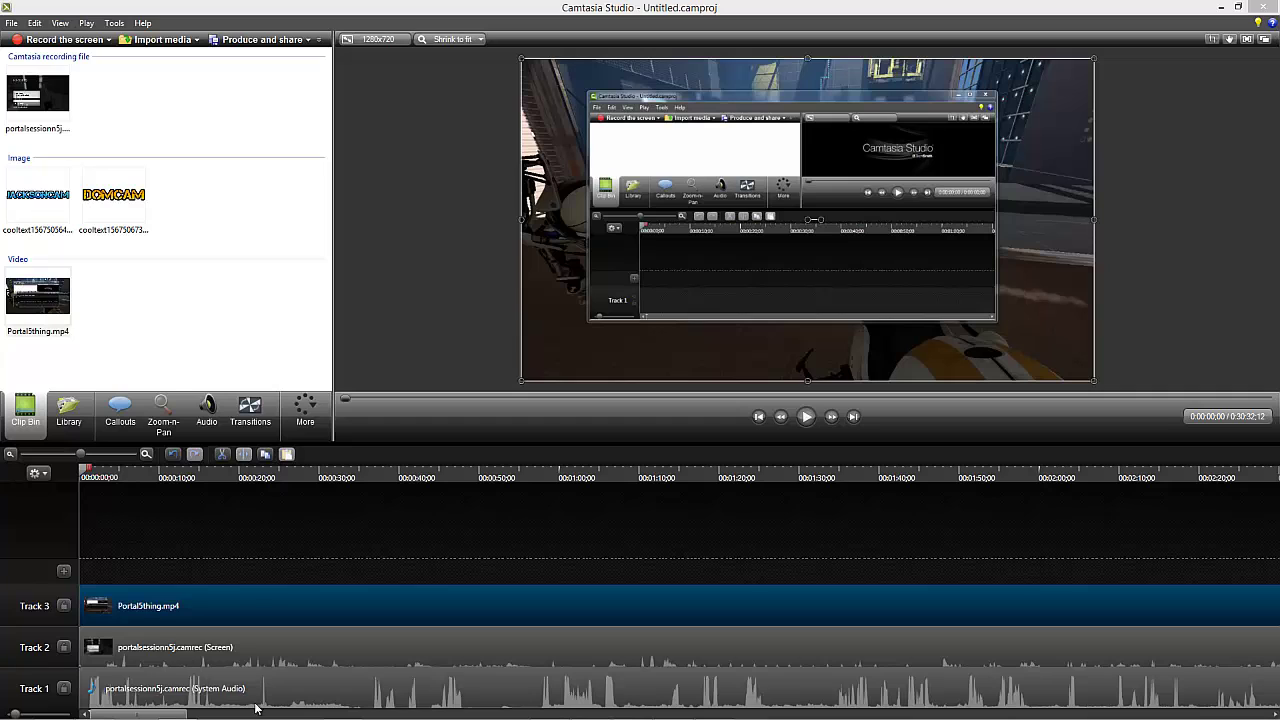
mouse_move(255, 716)
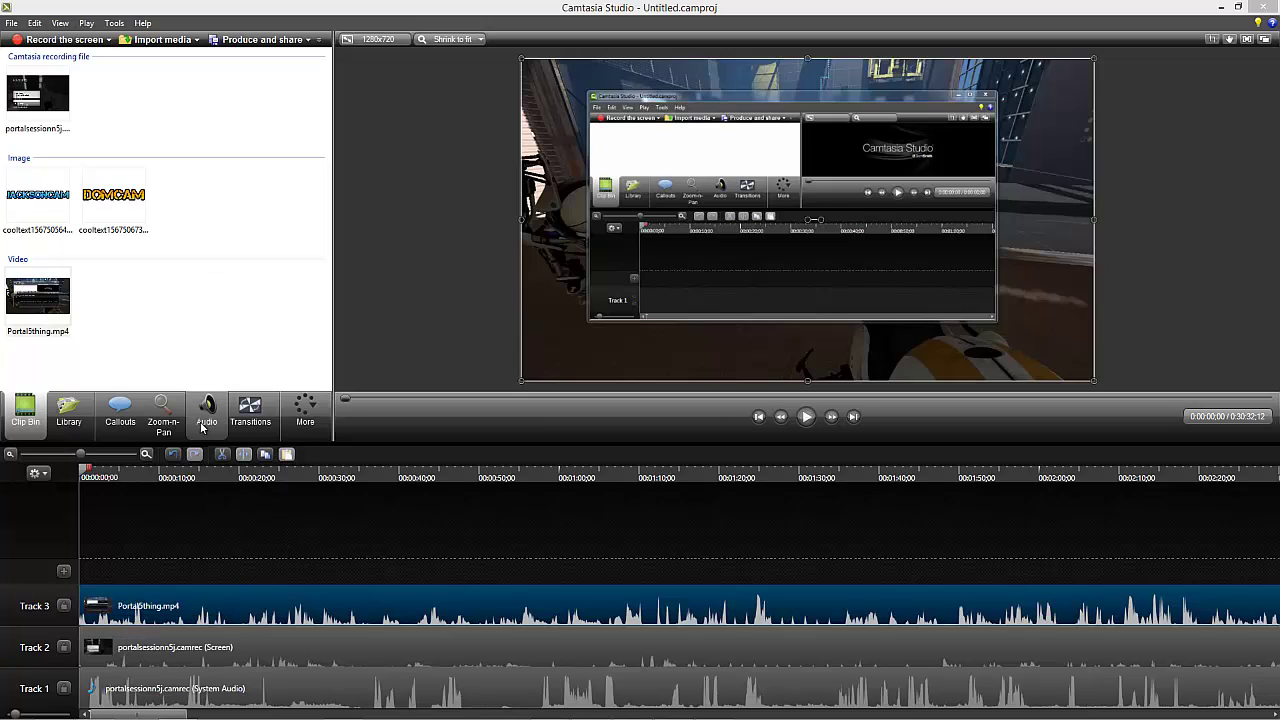
Step: Show the Cursor Effects settings for the portalsessionn5j.camrec clips on Tracks 1 and 2
left_click(302, 410)
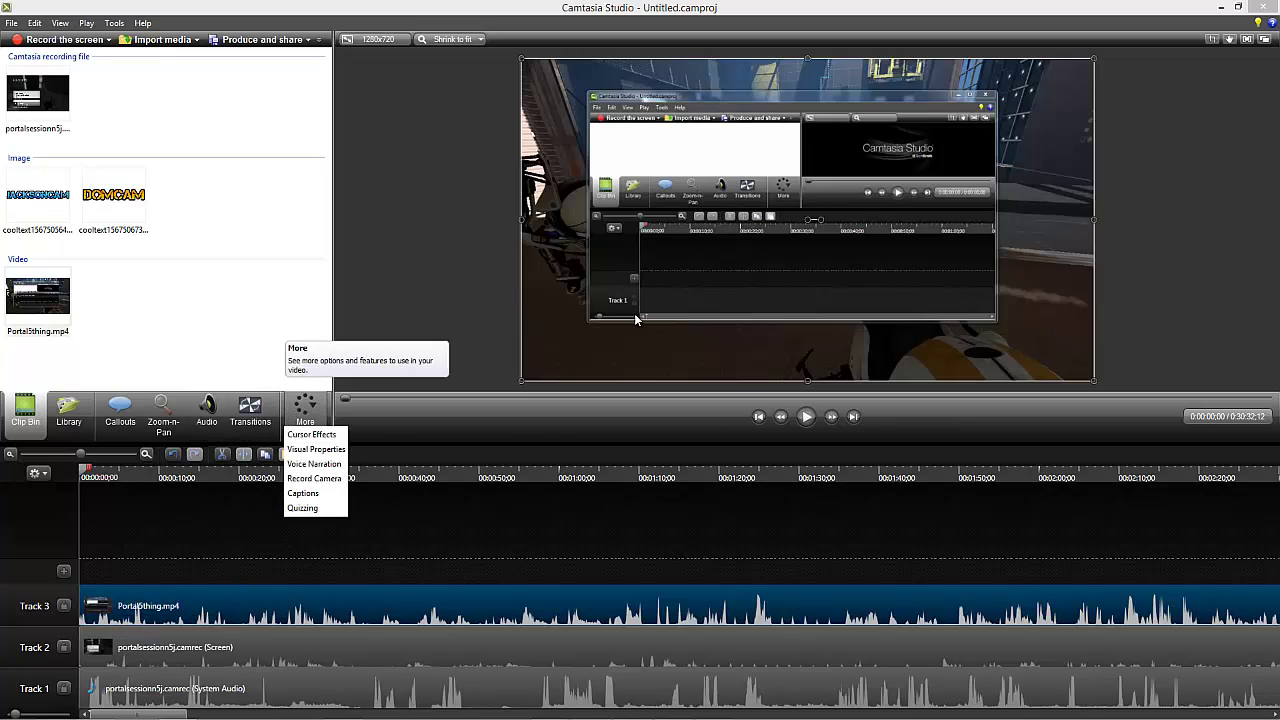
left_click(336, 434)
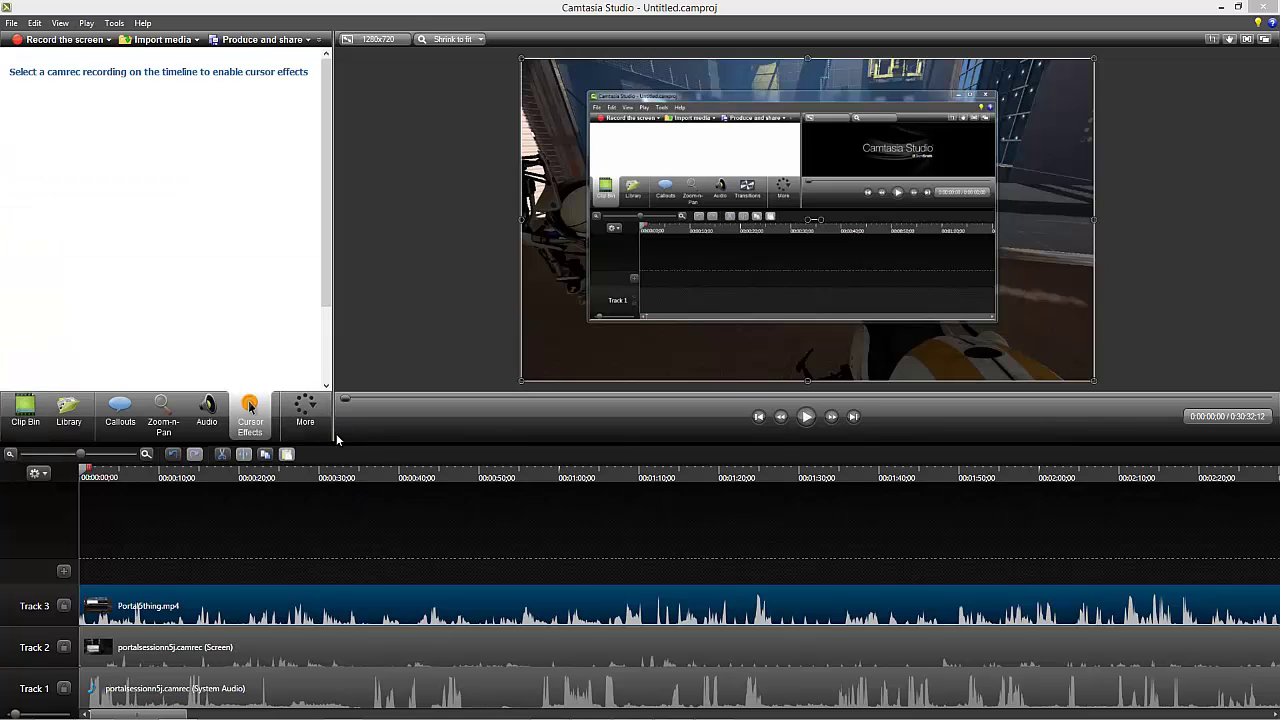
left_click(229, 652)
left_click(240, 686, "ctrl")
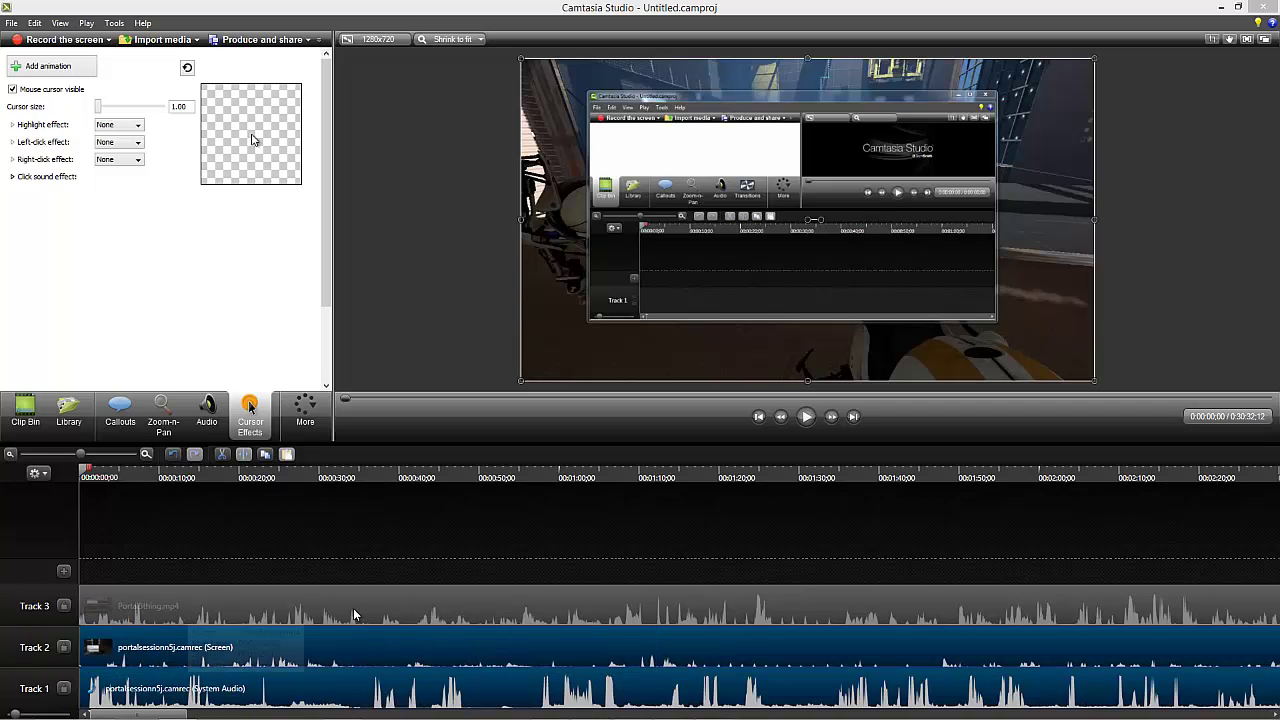
Step: Shift the Portal5thing.mp4 clip on Track 3 to start at about 45 seconds and scrub the playhead to 0:00:21;27
left_click_drag(335, 612, 693, 612)
left_click_drag(85, 478, 254, 488)
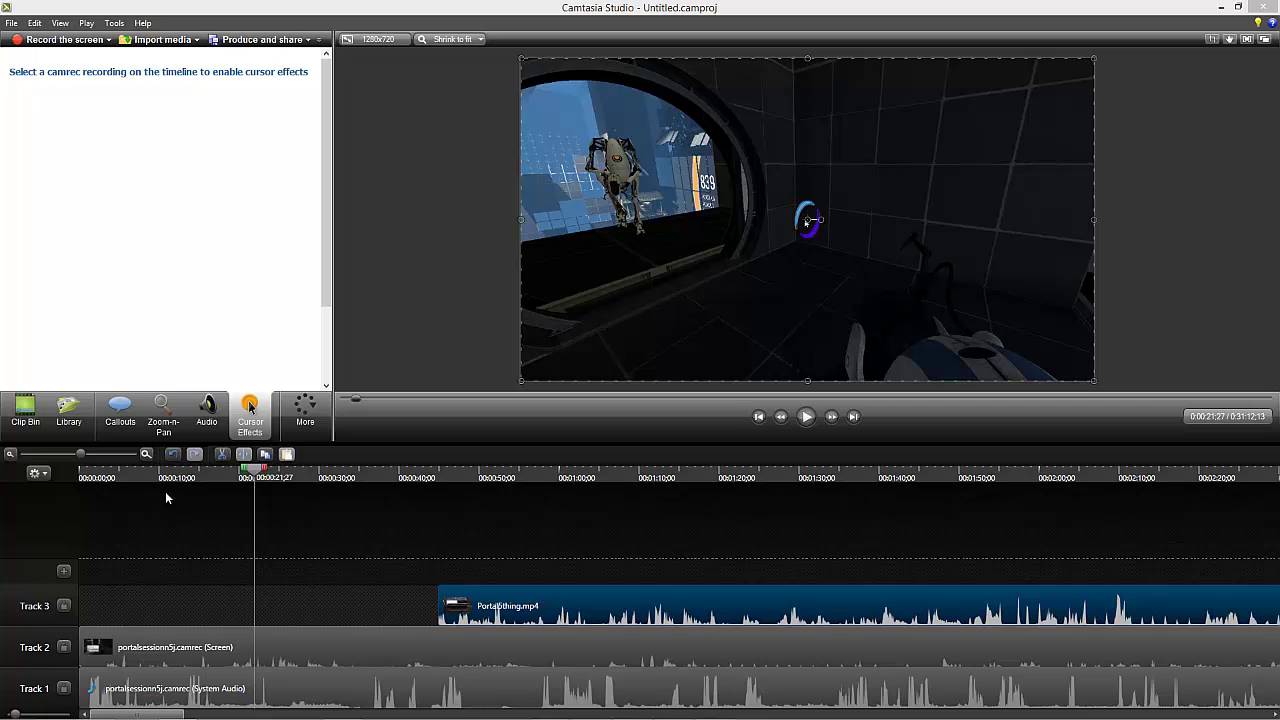
Step: Hide the mouse cursor in the portalsessionn5j.camrec recording and return the playhead to the start of the timeline
left_click(257, 647)
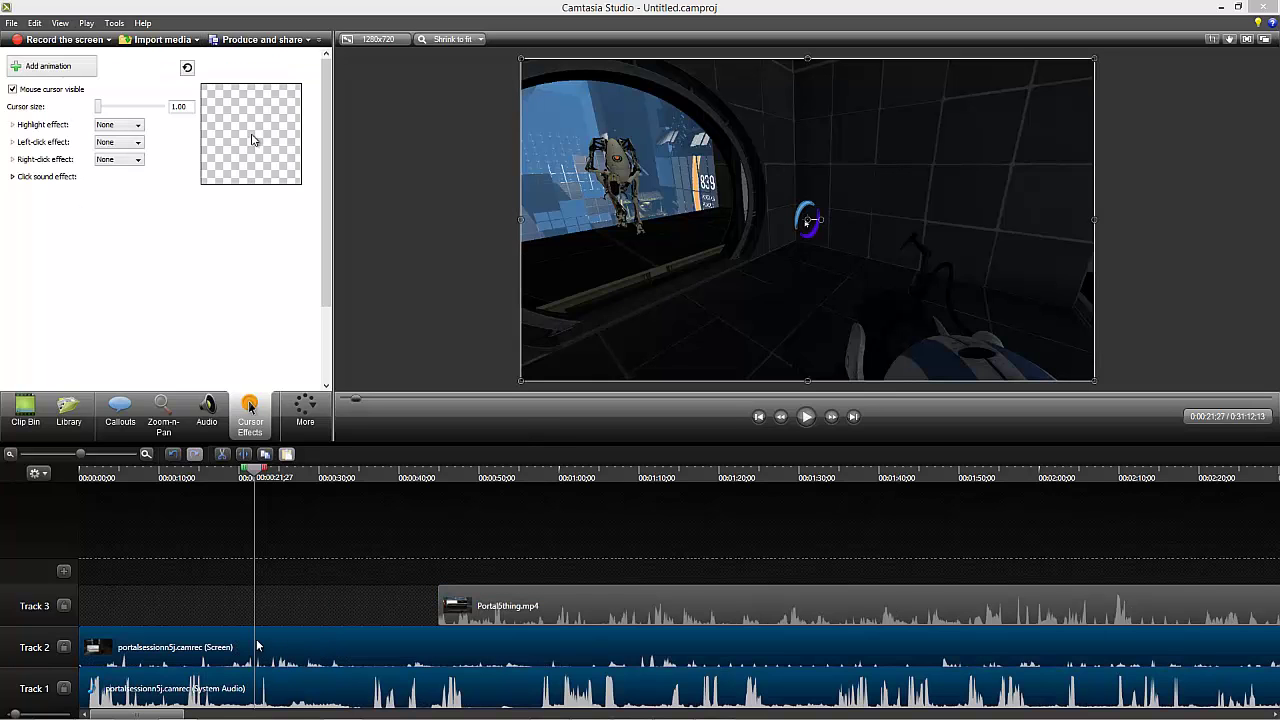
left_click(12, 90)
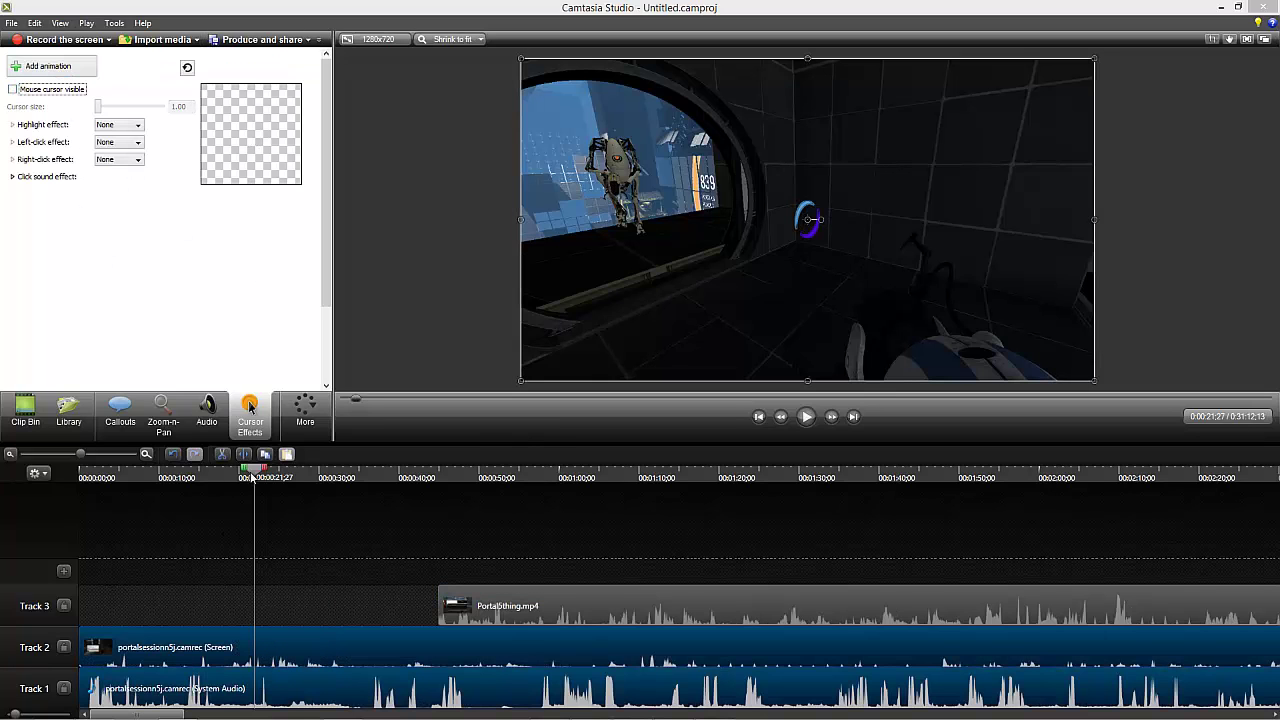
left_click_drag(252, 478, 50, 495)
Step: Shift the Portal5thing.mp4 clip on Track 3 to start at about 2.6 seconds
left_click(460, 617)
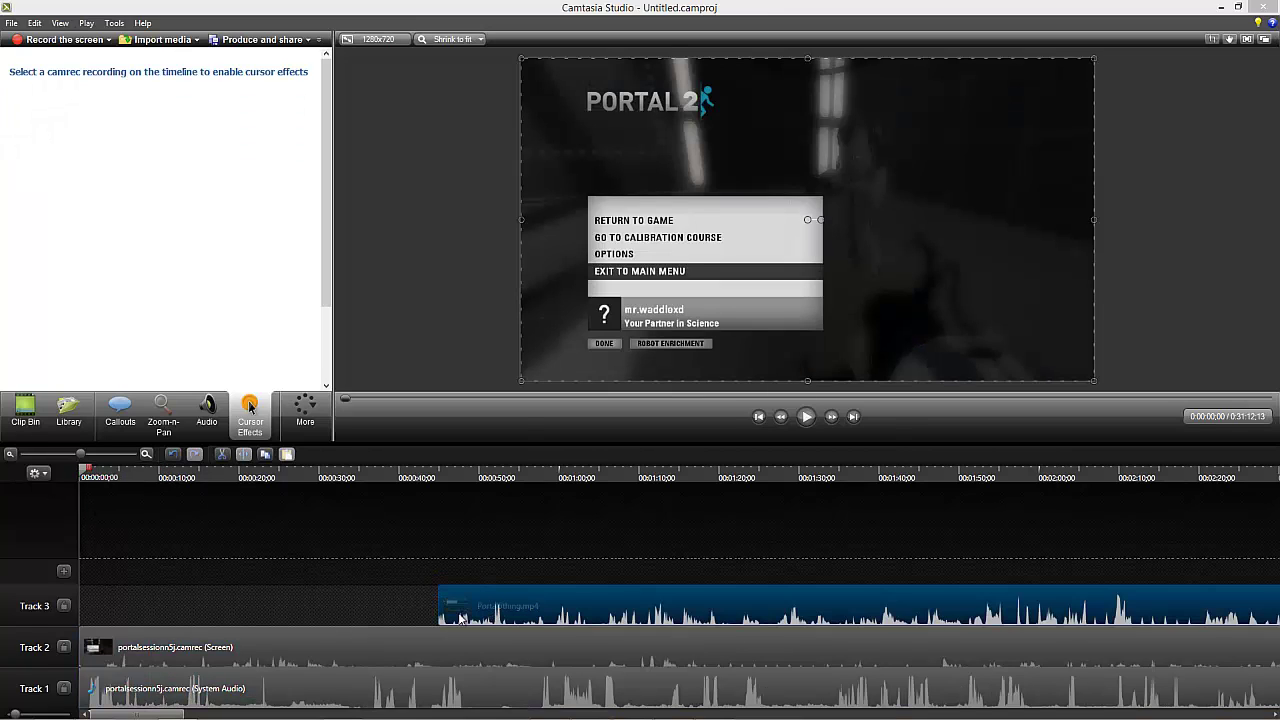
left_click_drag(460, 617, 122, 617)
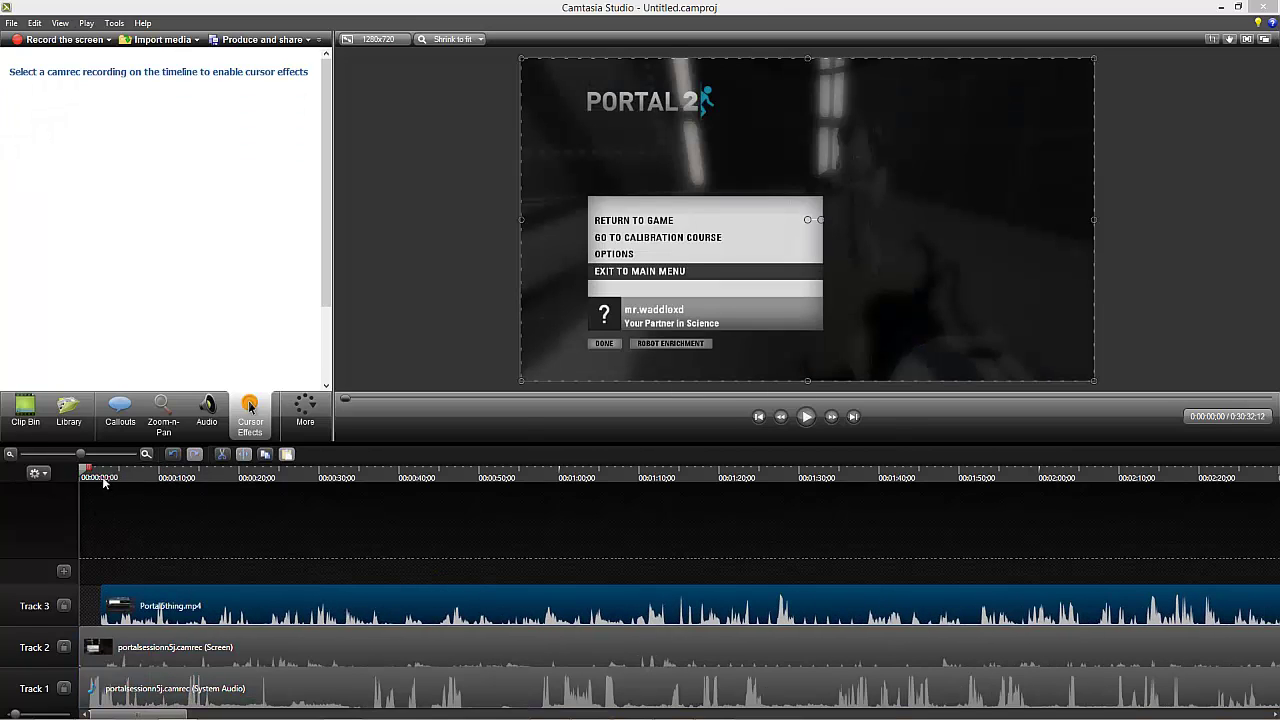
left_click_drag(84, 472, 96, 472)
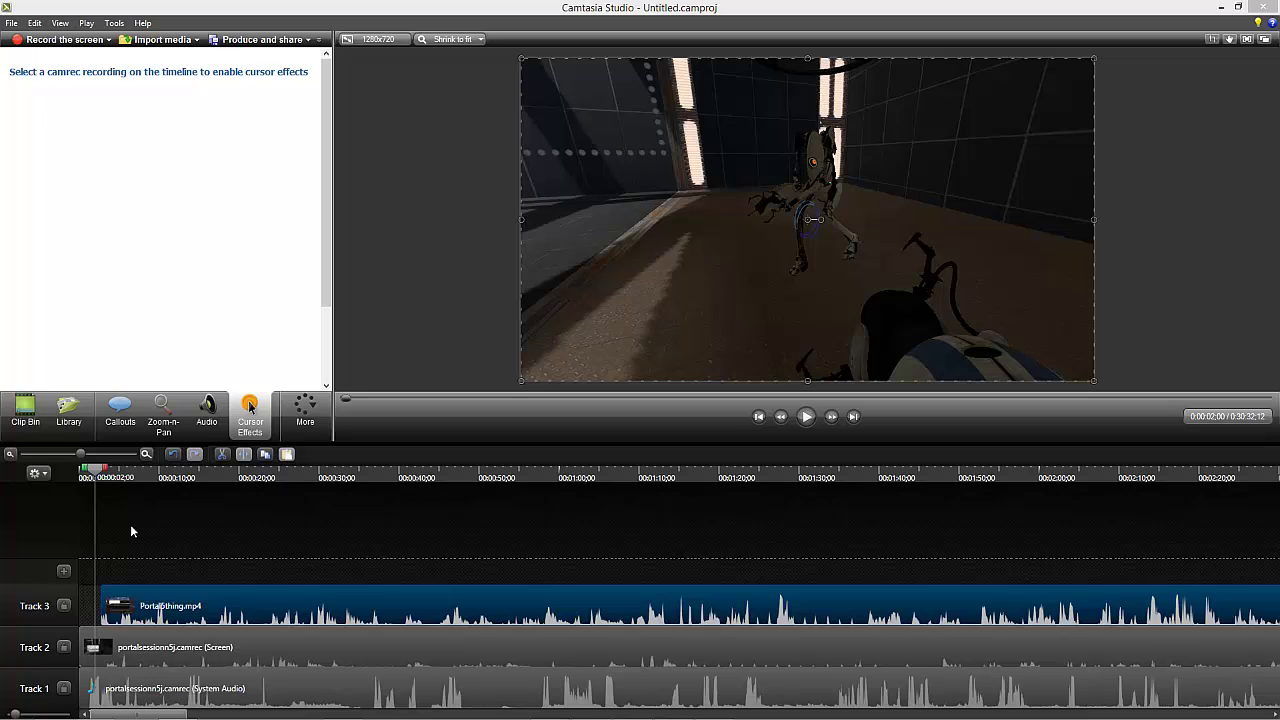
scroll(119, 542, "up", 3)
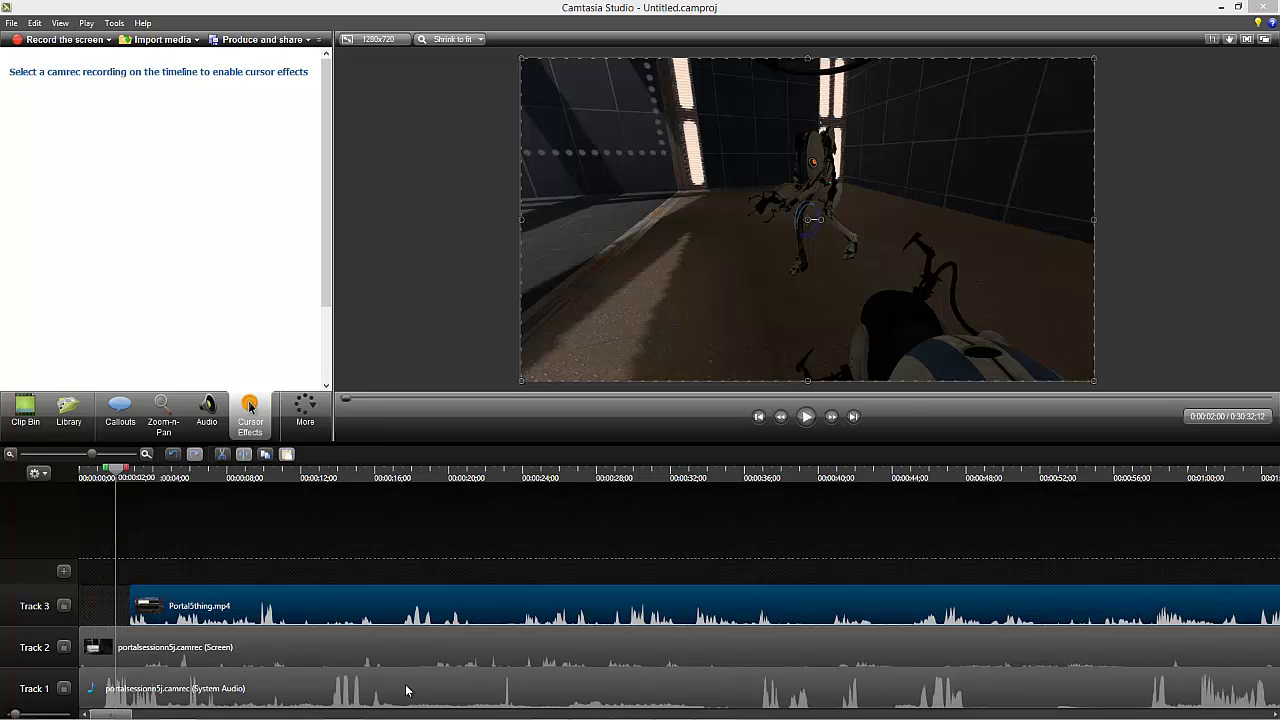
scroll(163, 580, "up", 1)
scroll(277, 606, "up", 1)
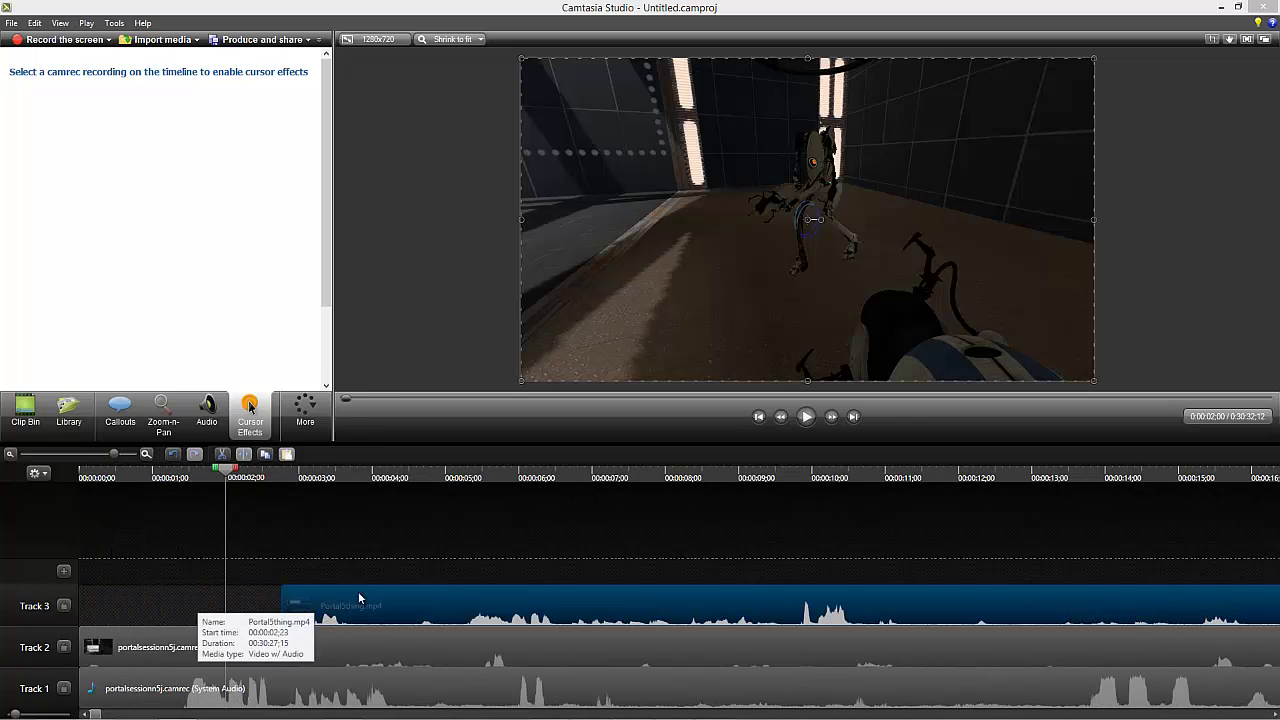
left_click(270, 561)
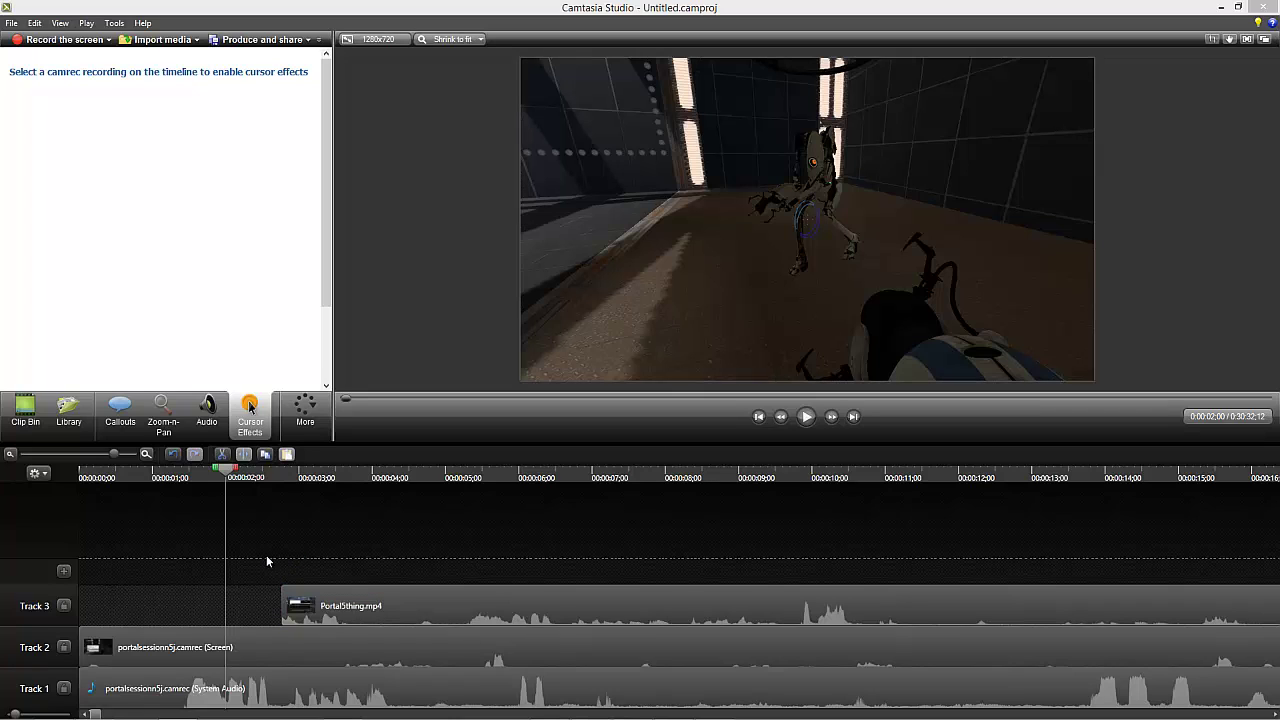
left_click_drag(475, 610, 465, 610)
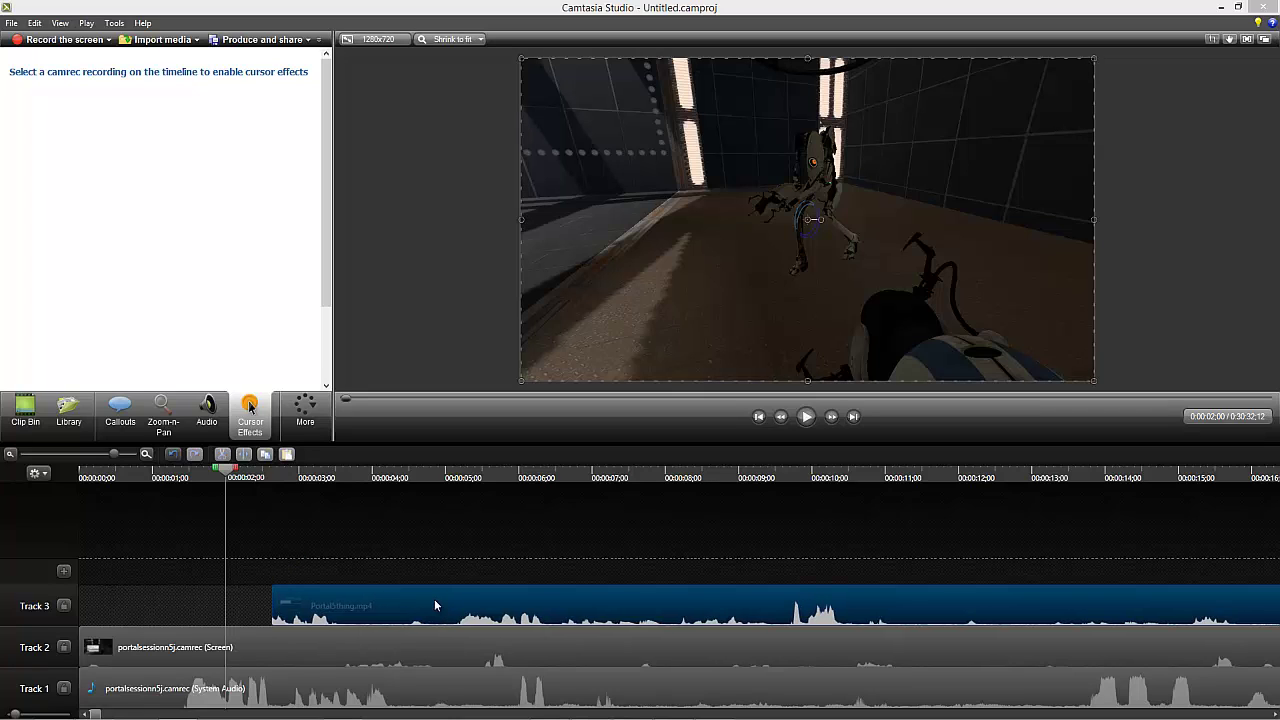
Step: Play the overlapping recordings from 0:00:01;11 to check how they line up
left_click_drag(229, 478, 180, 488)
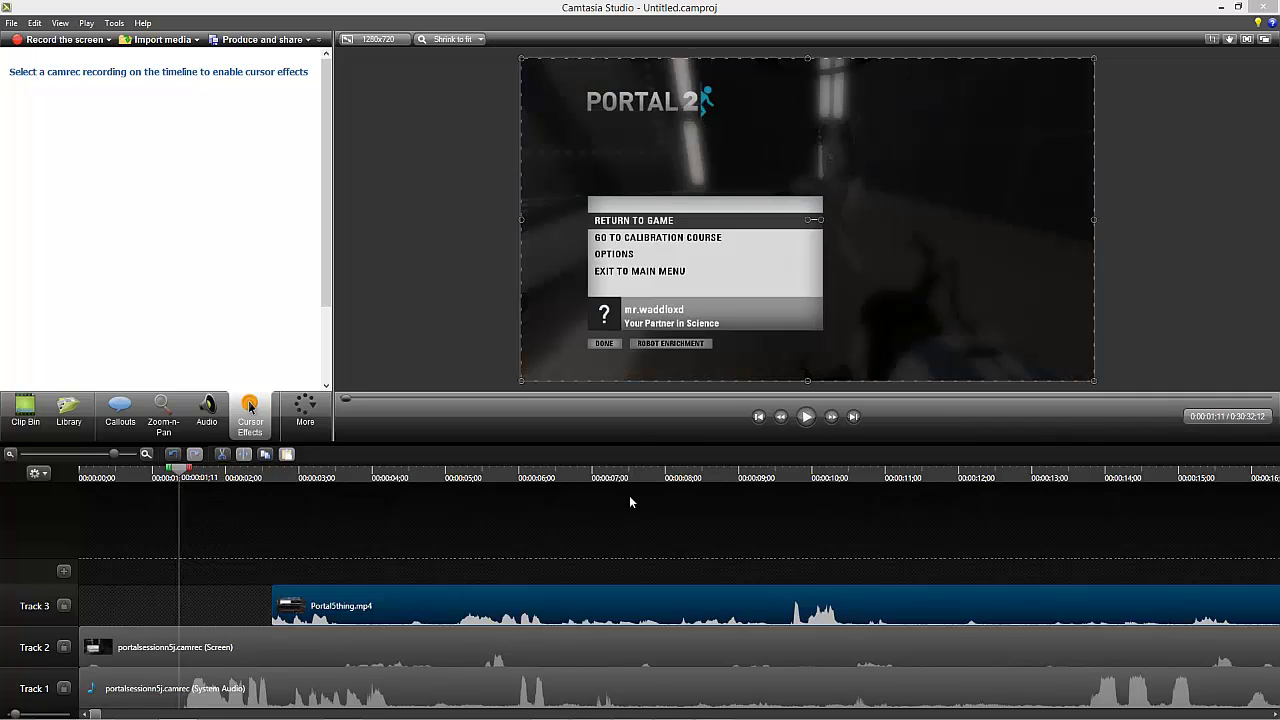
left_click(806, 417)
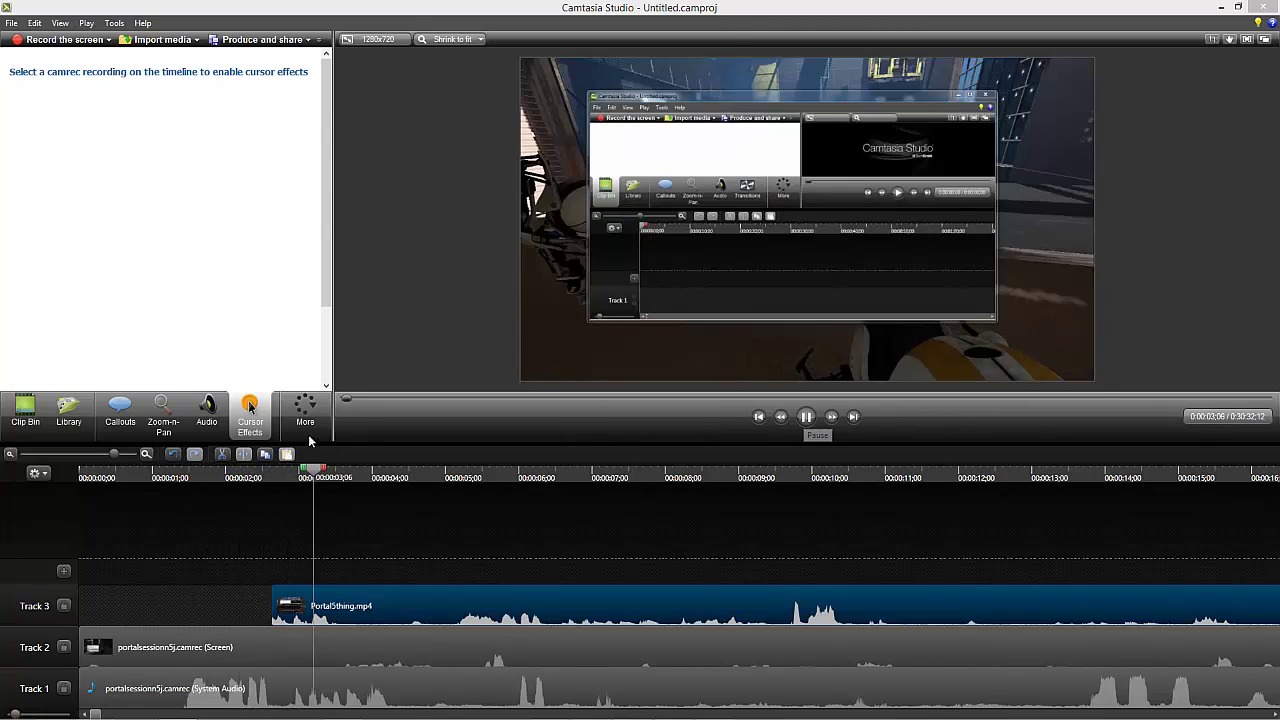
key("space")
Step: Move Portal5thing.mp4 to Track 4 at about 9.8 seconds and review the camrec recording alone around 0:00:06;00
left_click_drag(521, 620, 1045, 562)
left_click_drag(390, 479, 517, 485)
left_click(806, 416)
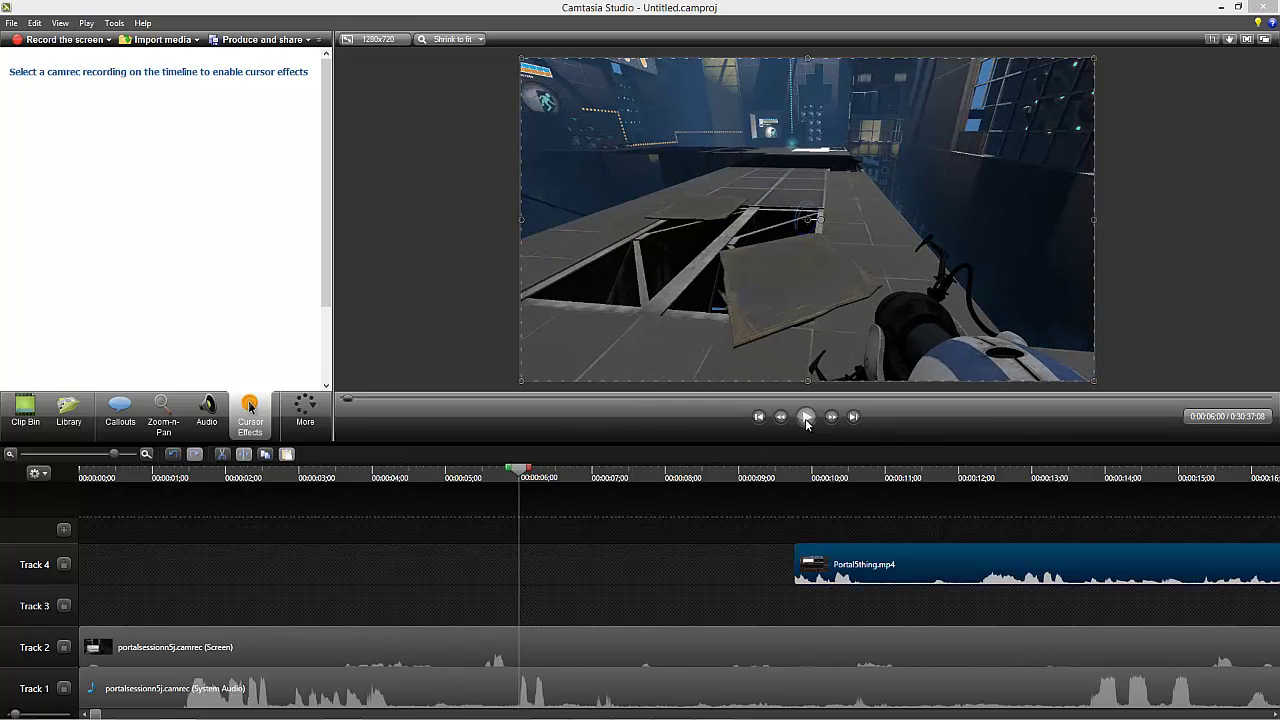
left_click(806, 416)
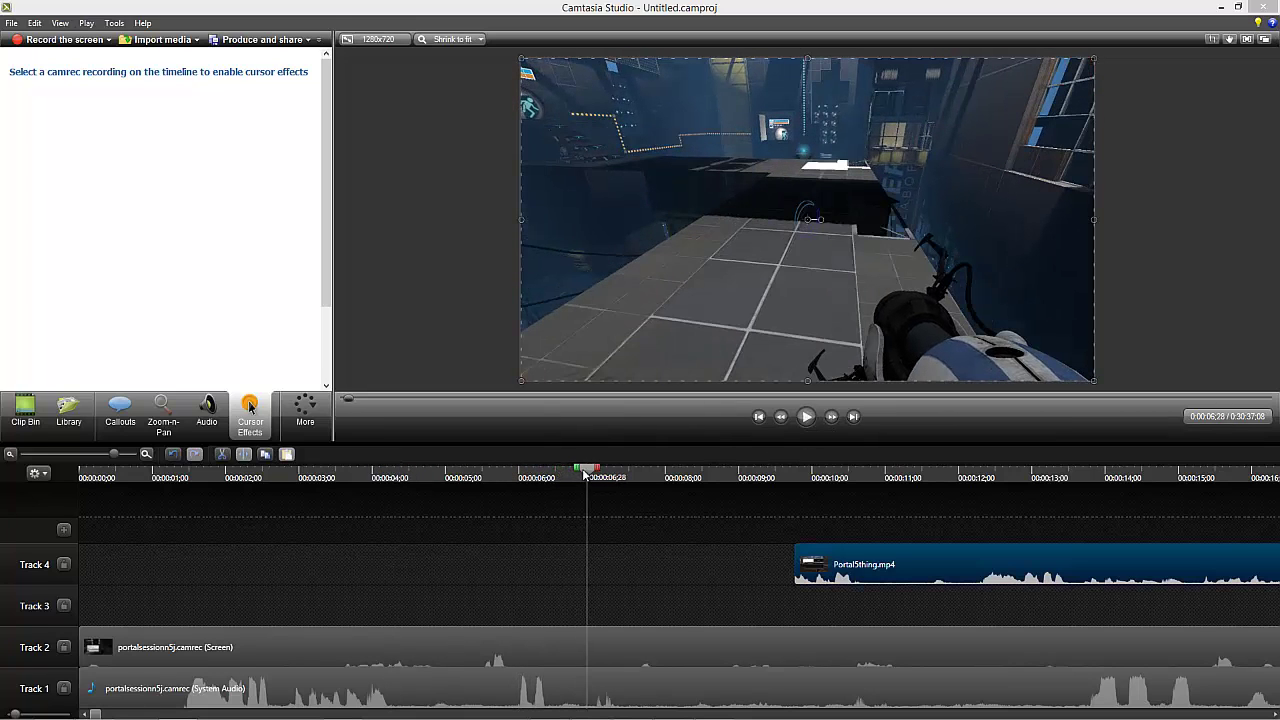
left_click_drag(582, 483, 373, 483)
Step: Shift the portalsessionn5j.camrec clips to start at about 11.2 seconds and Portal5thing.mp4 on Track 4 at about 1 second
left_click_drag(897, 575, 654, 569)
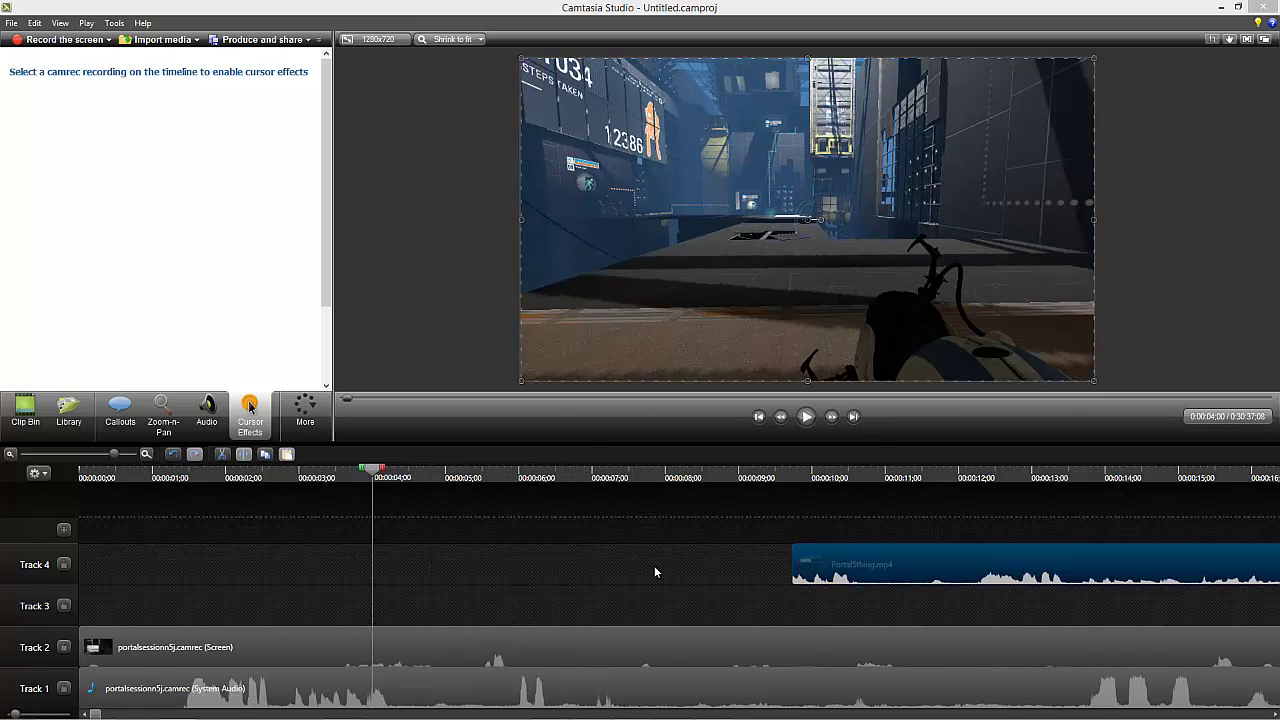
left_click_drag(367, 657, 949, 634)
left_click_drag(783, 552, 383, 544)
Step: Play Portal5thing.mp4 to find the sync moment and split the clip at 0:00:08;02
left_click_drag(364, 474, 402, 472)
left_click(806, 416)
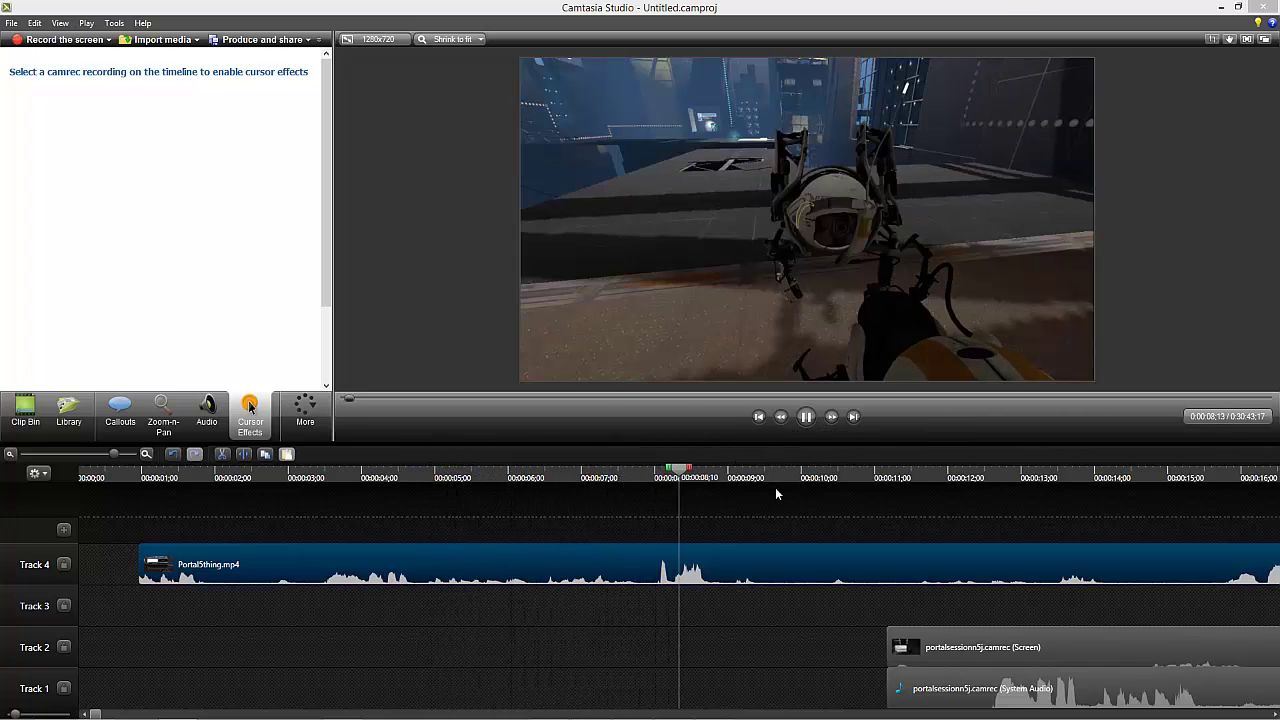
left_click(806, 416)
left_click_drag(641, 491, 659, 490)
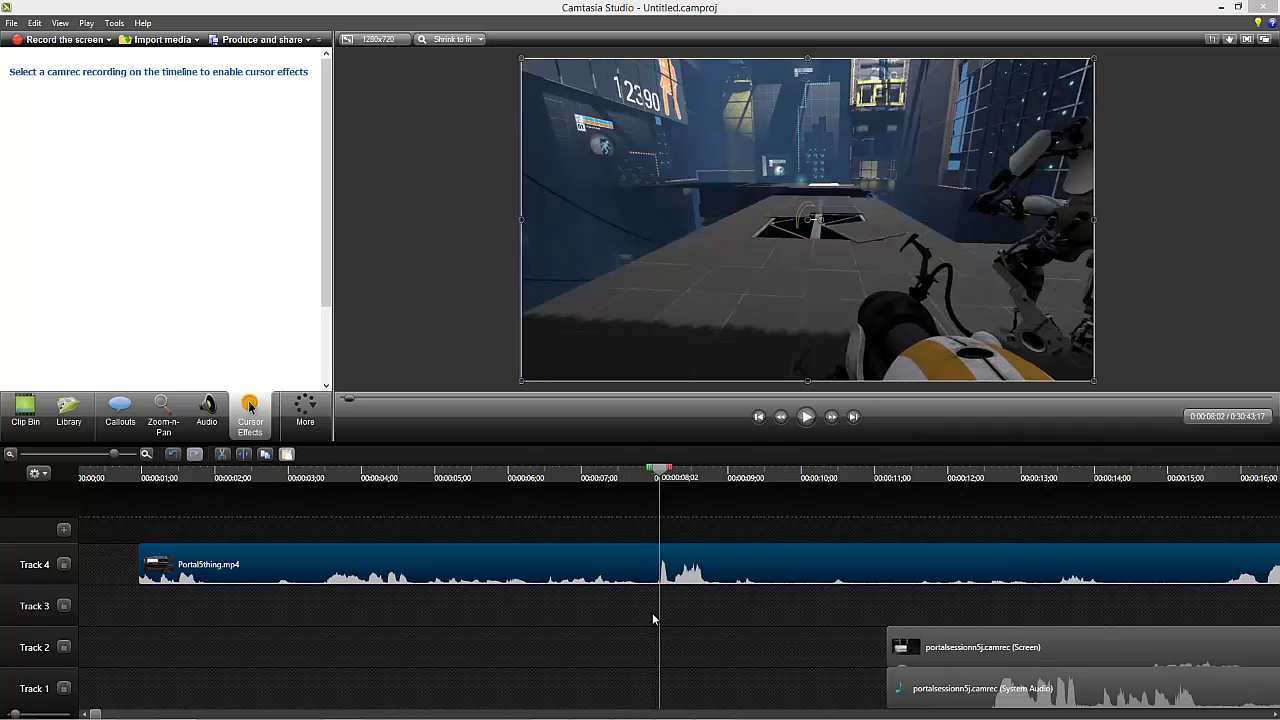
key("s")
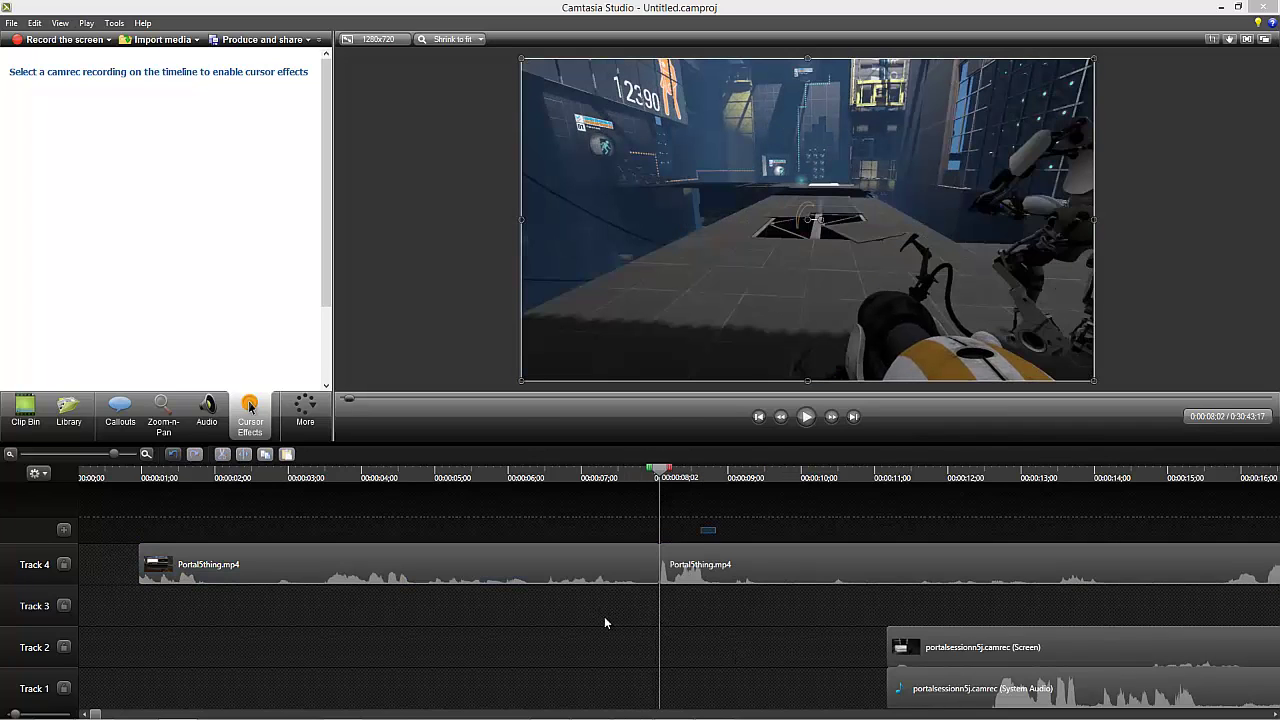
Step: Line up the camrec screen and system audio clips on Tracks 3 and 2 beneath Portal5thing.mp4, with their cut at 0:00:08;02
left_click_drag(701, 527, 740, 567)
left_click_drag(767, 622, 977, 706)
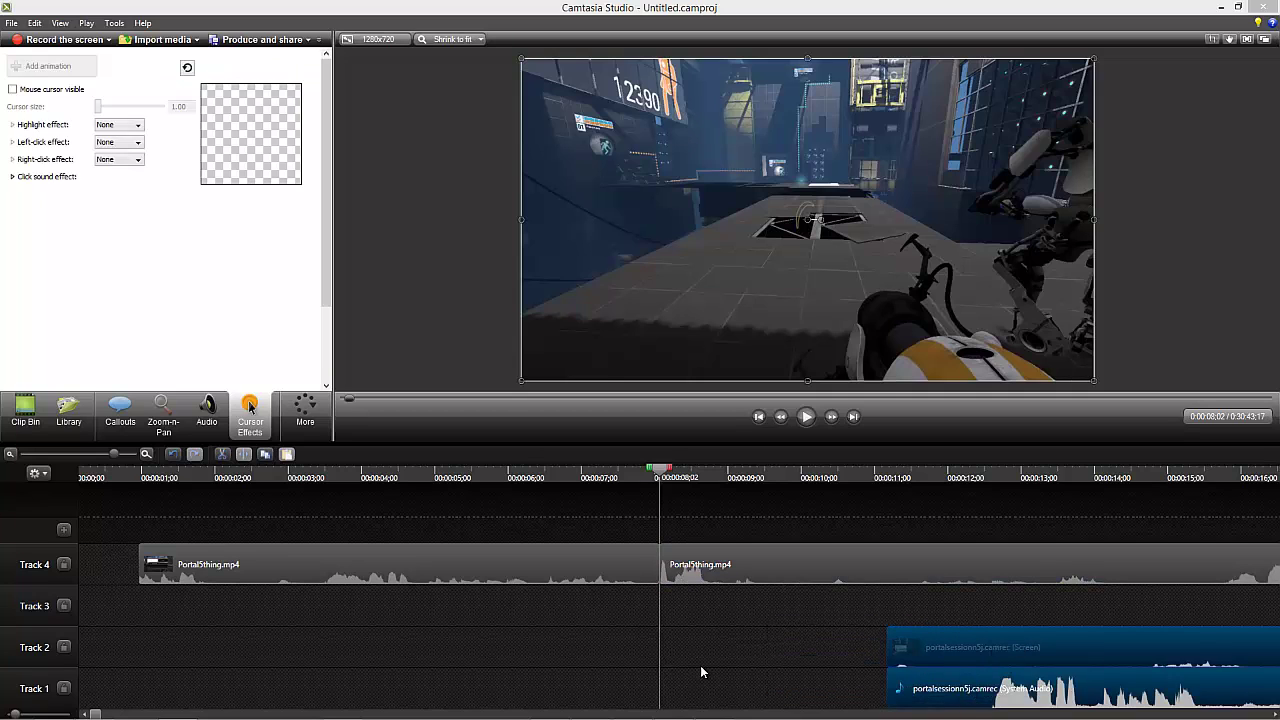
left_click_drag(701, 672, 720, 628)
left_click(731, 691)
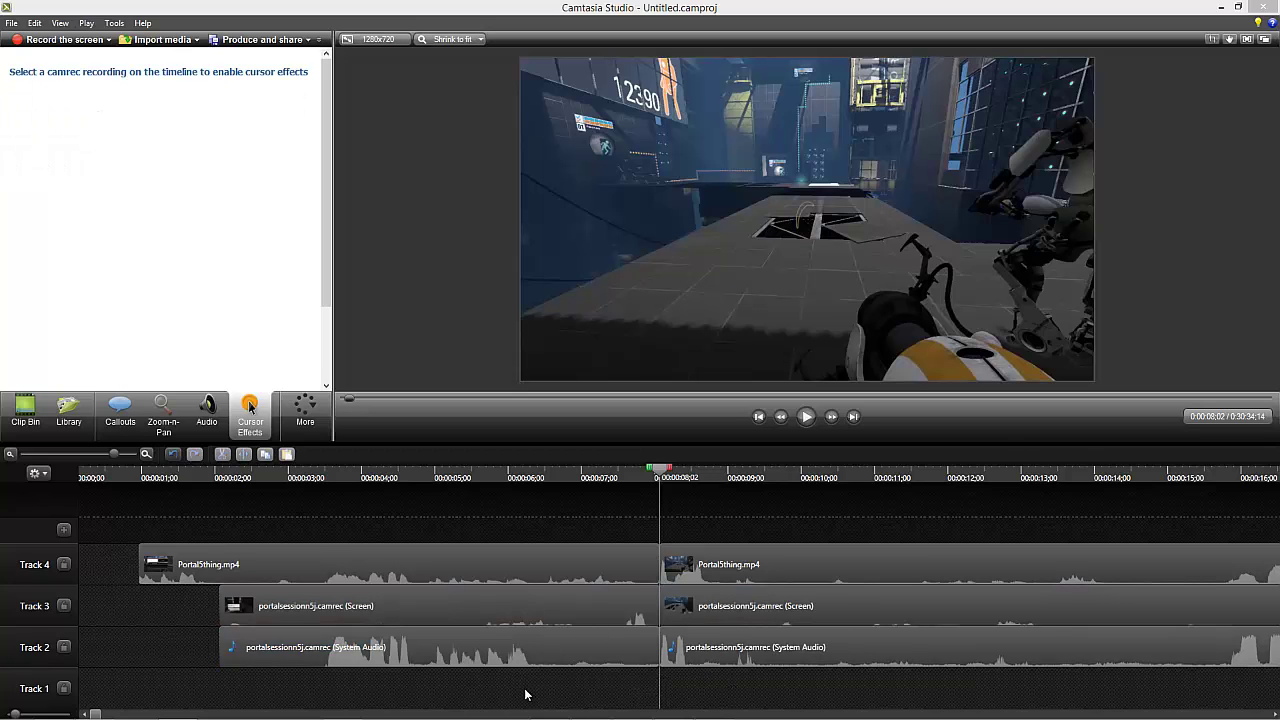
Step: Delete the parts of both recordings before the cut and shift the remaining clips together to start at 0:00:05;25
left_click_drag(523, 694, 832, 710)
key("Delete")
left_click_drag(690, 578, 527, 581)
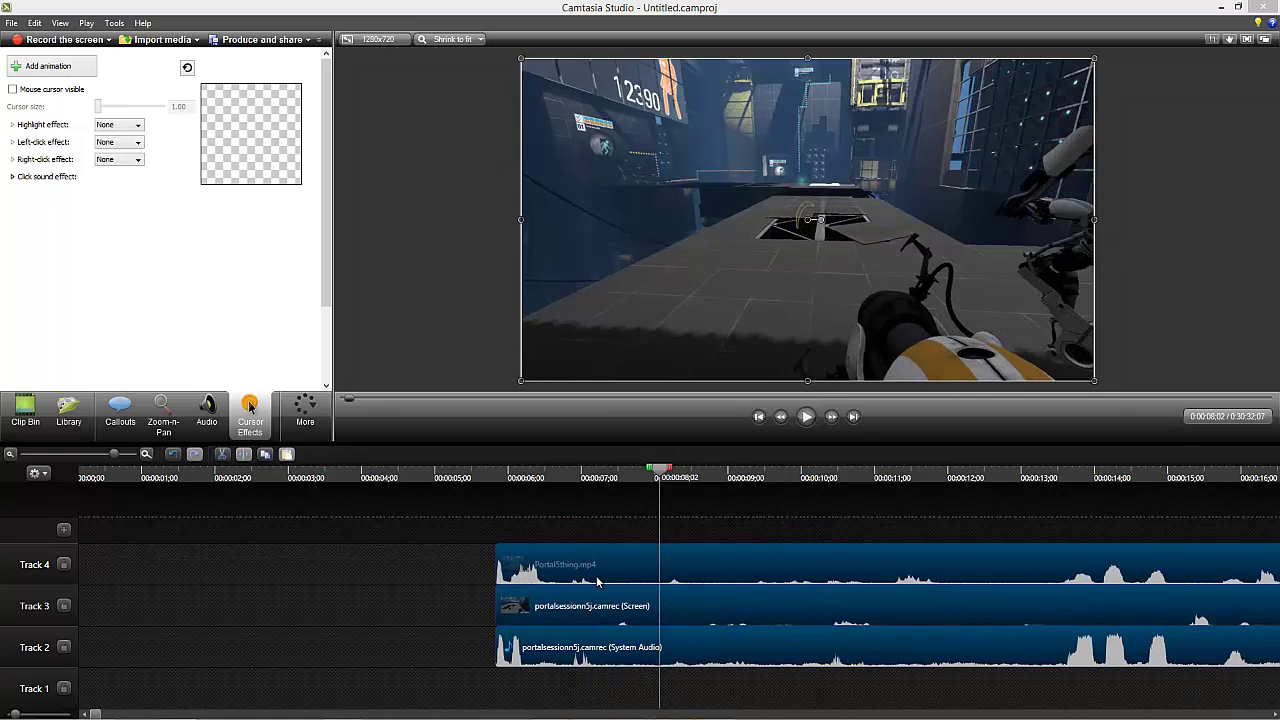
Step: Play the trimmed recordings from 0:00:05;25 to check their synchronisation
left_click_drag(657, 476, 497, 476)
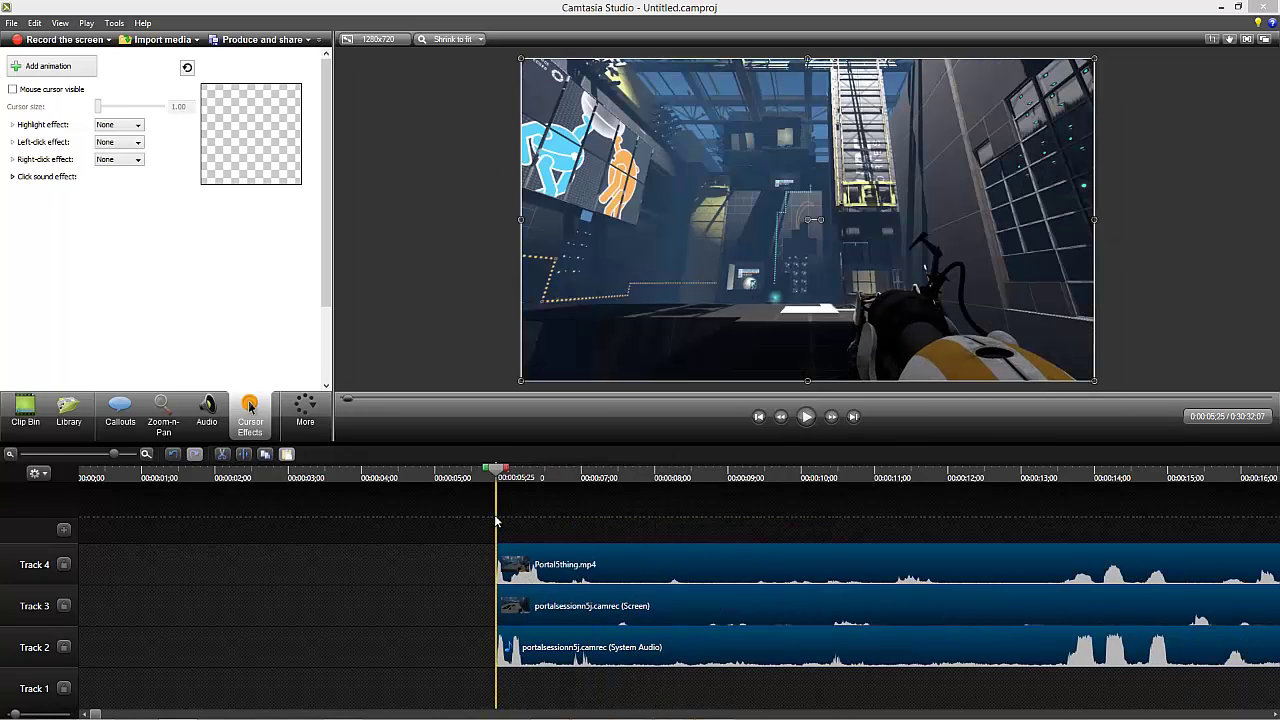
left_click(804, 417)
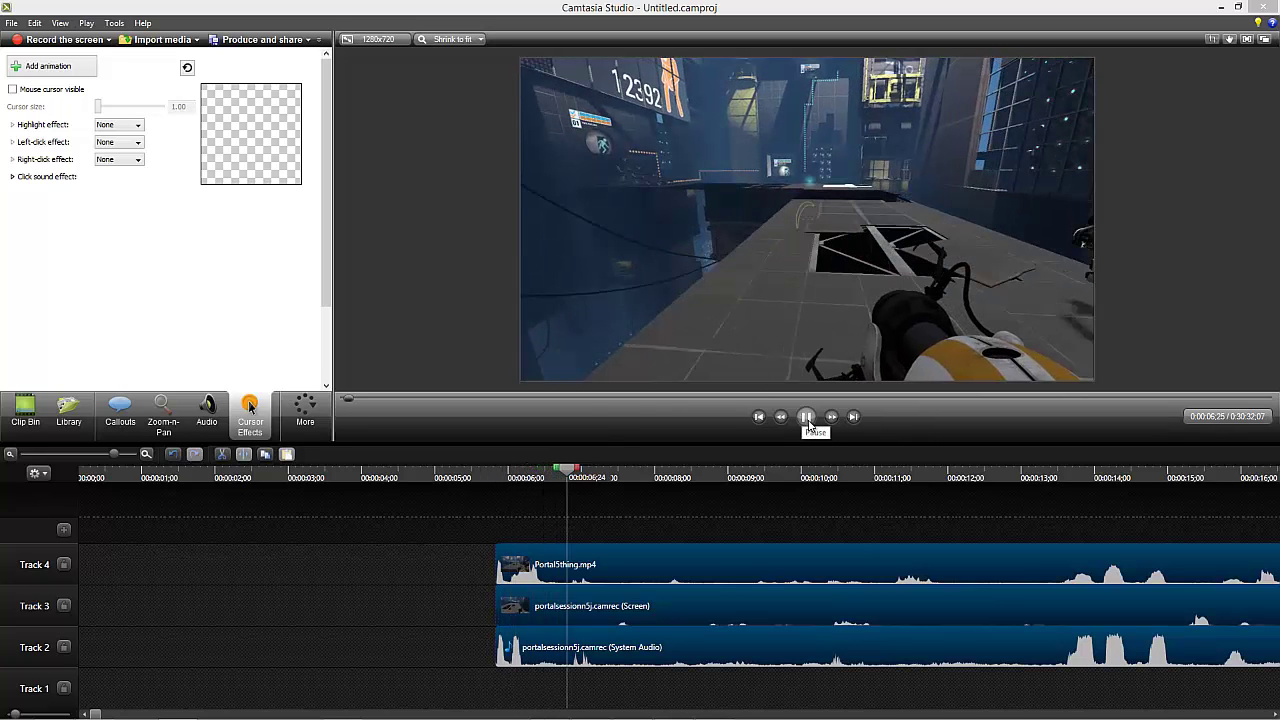
left_click(806, 417)
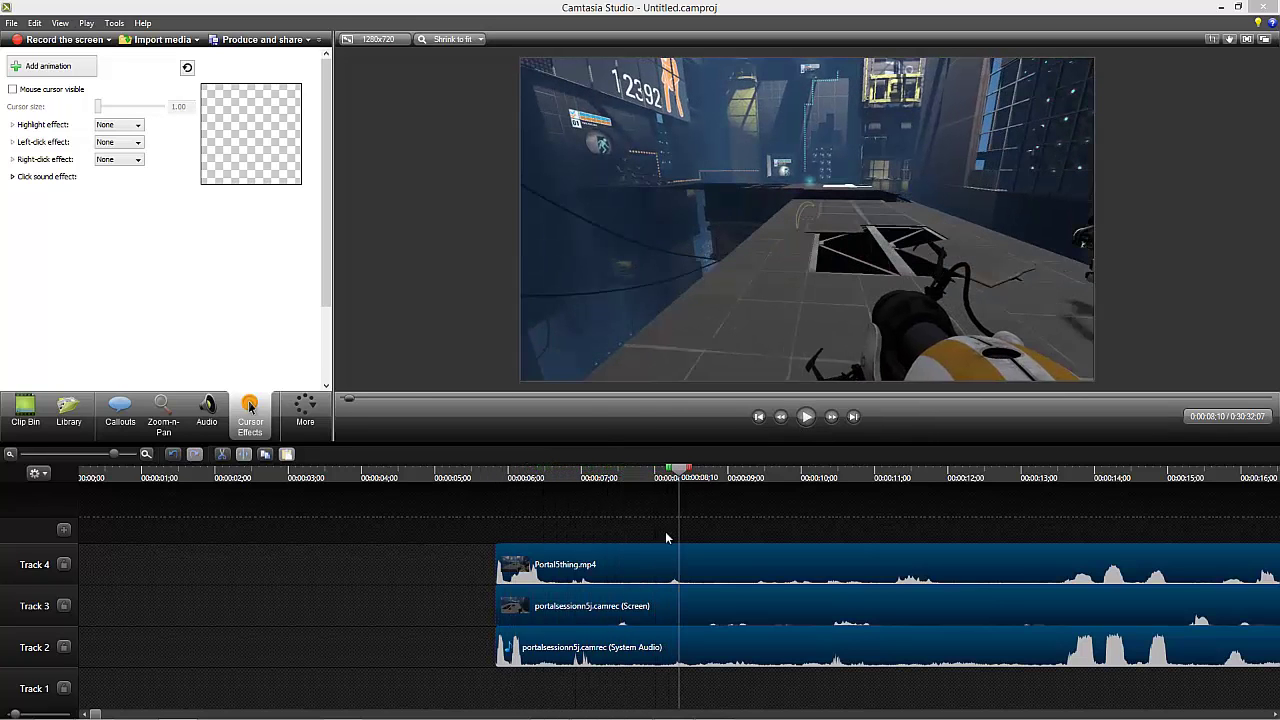
Step: Try shifting only the Portal5thing.mp4 and camrec screen clips to start at 0:00:07;07, then play them against the unmoved system audio
left_click(468, 560)
left_click_drag(536, 570, 638, 578)
left_click_drag(678, 468, 496, 468)
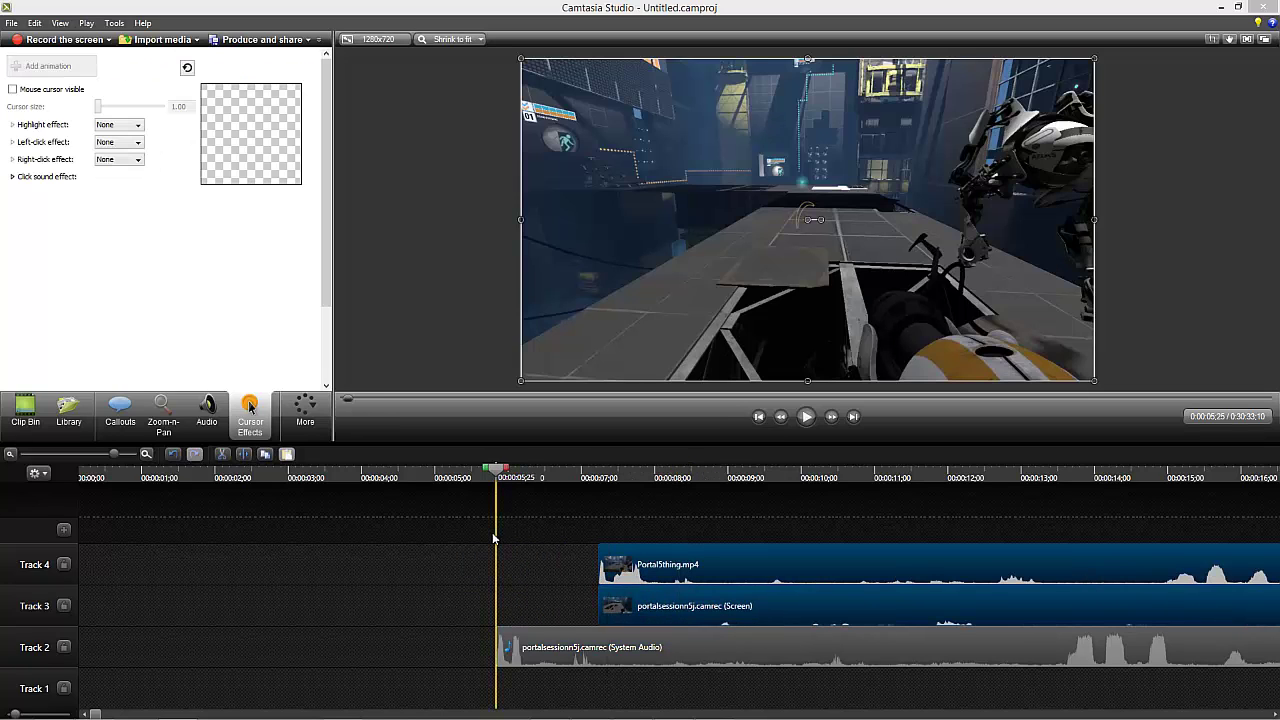
left_click(803, 416)
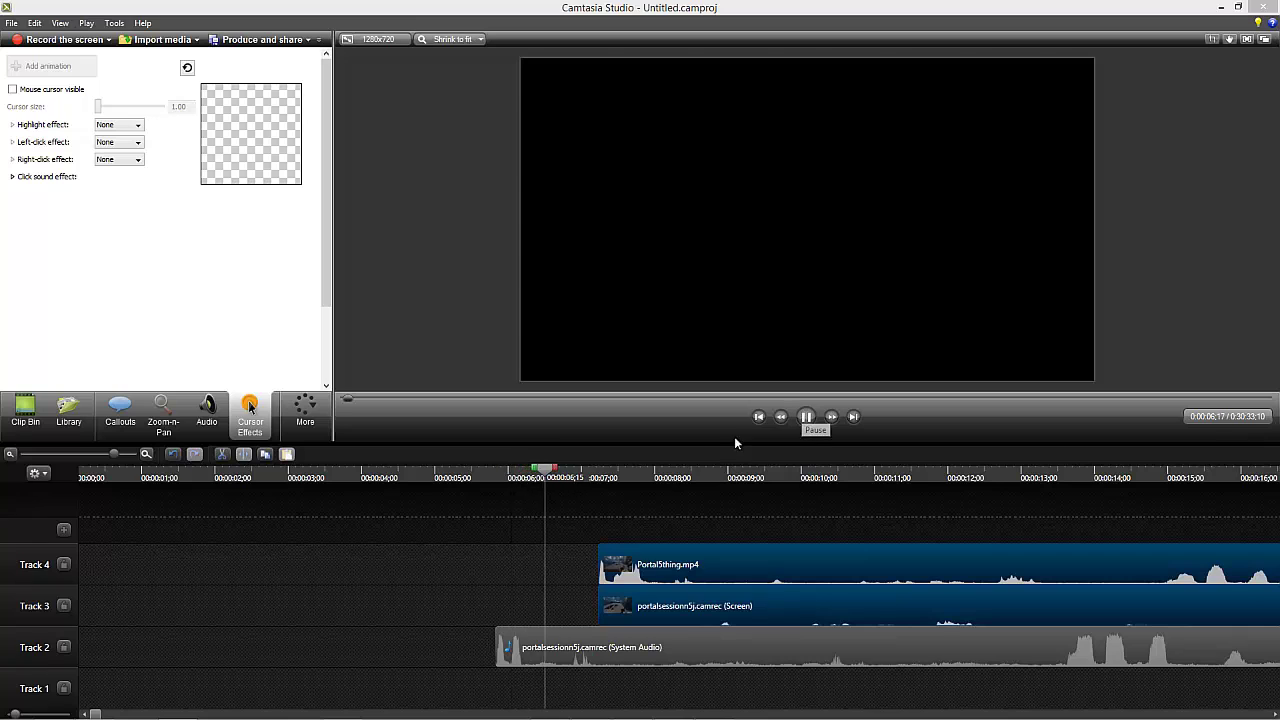
left_click(606, 482)
left_click(806, 416)
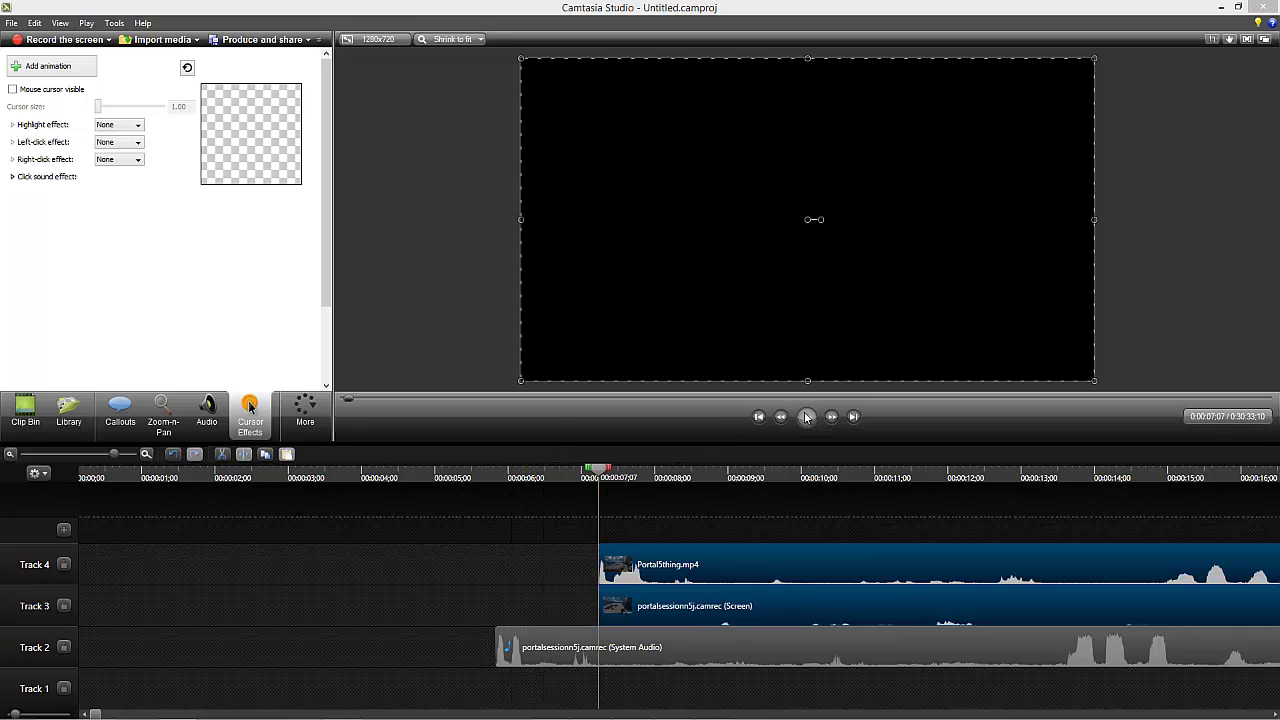
left_click(806, 416)
Step: Move the synchronised Portal5thing.mp4, camrec screen and system audio clips to Tracks 3, 2 and 1 at the timeline's start
left_click(657, 571)
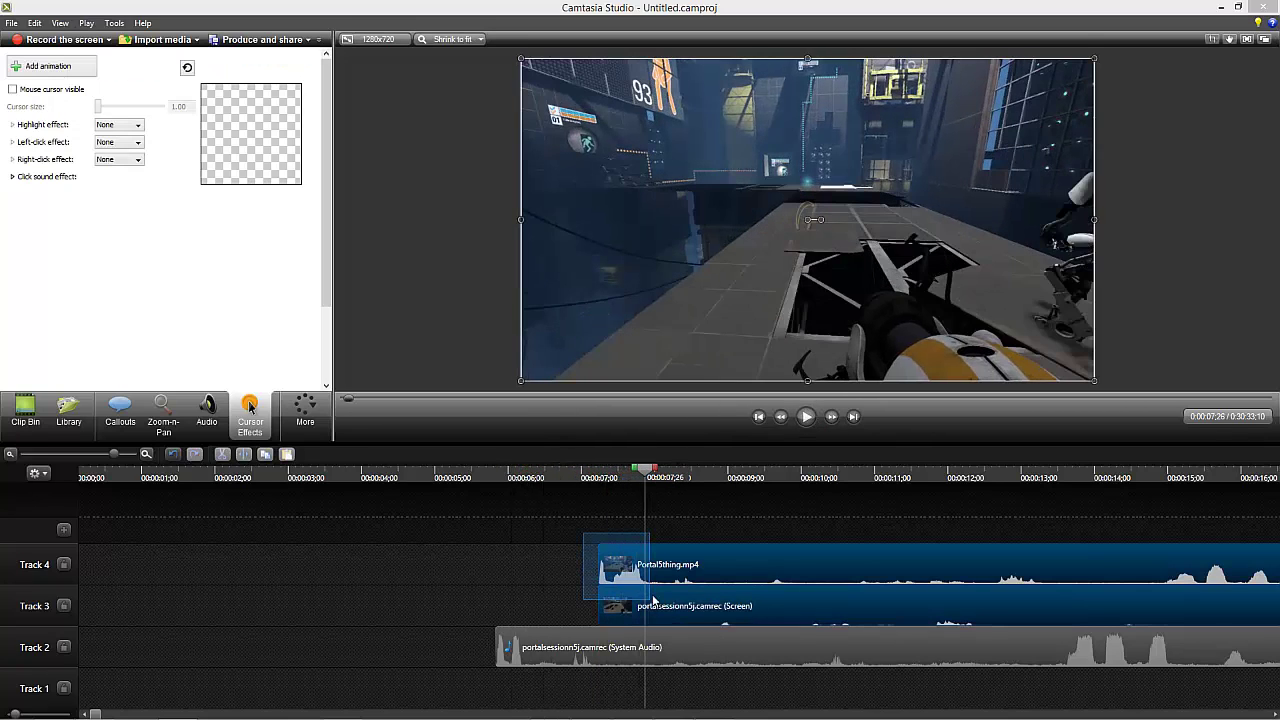
left_click_drag(657, 571, 143, 570)
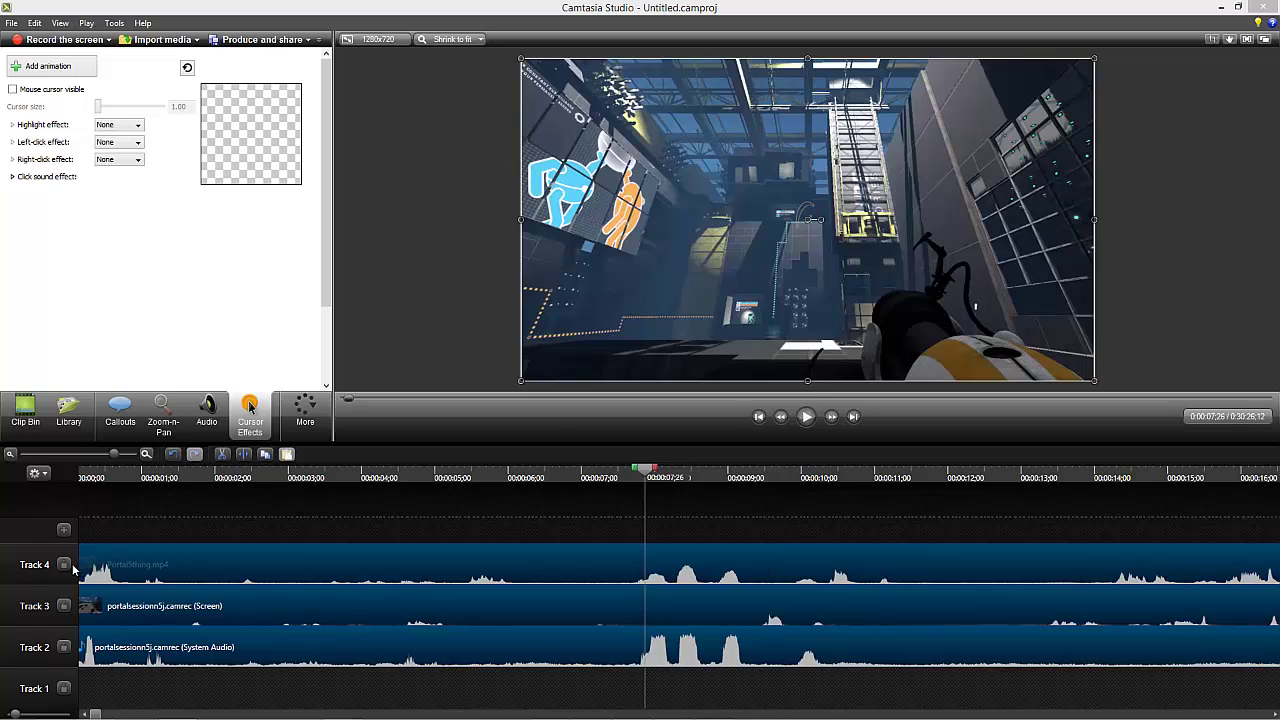
left_click_drag(351, 643, 572, 684)
scroll(420, 631, "down", 2)
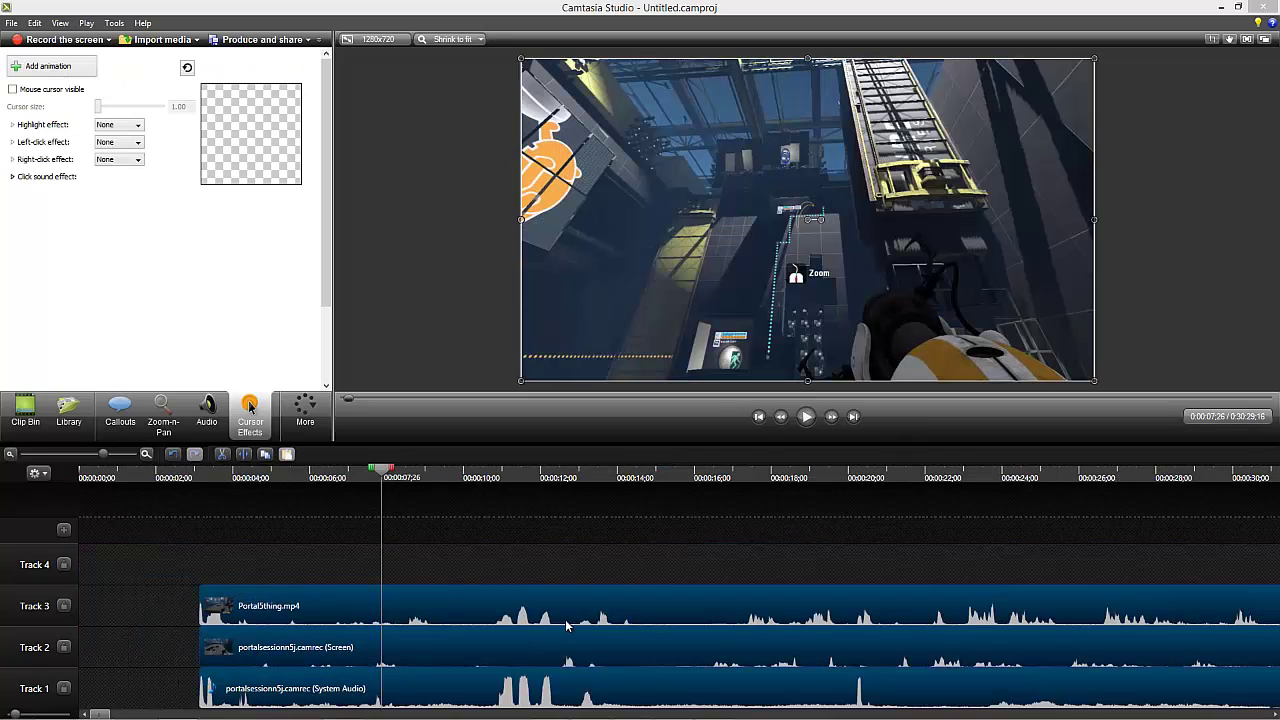
left_click_drag(230, 605, 152, 614)
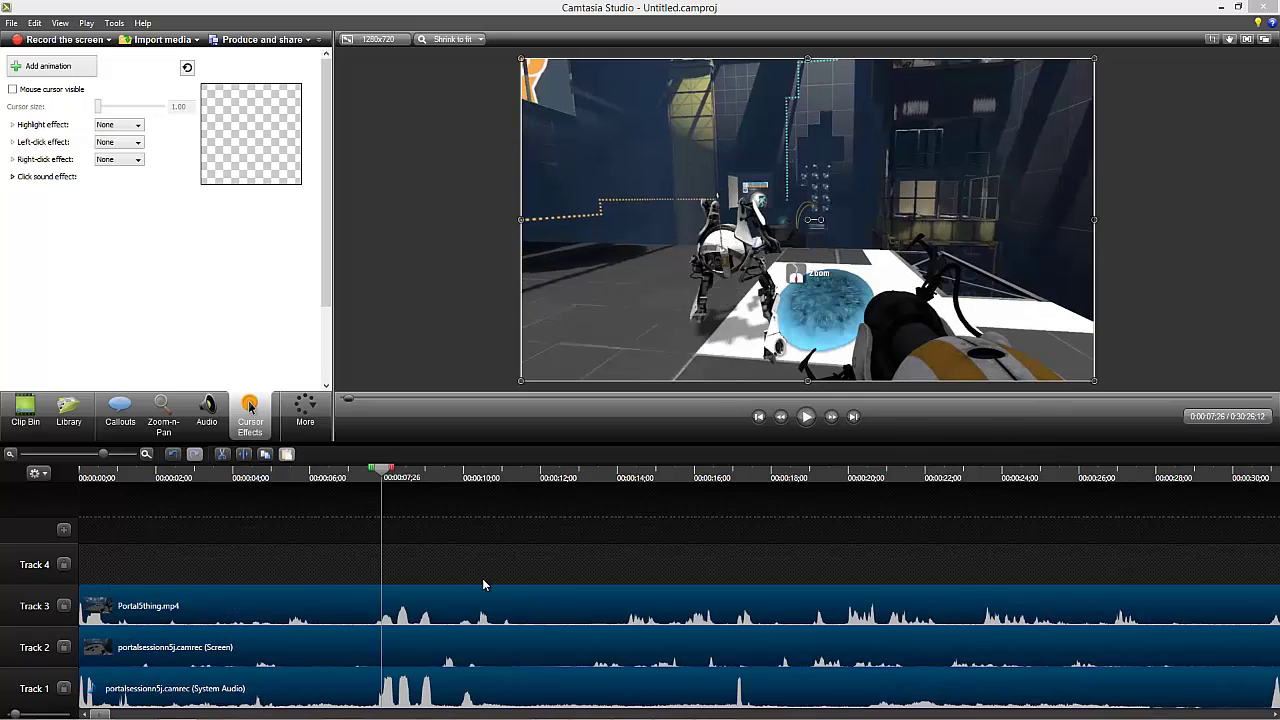
scroll(483, 585, "down", 4)
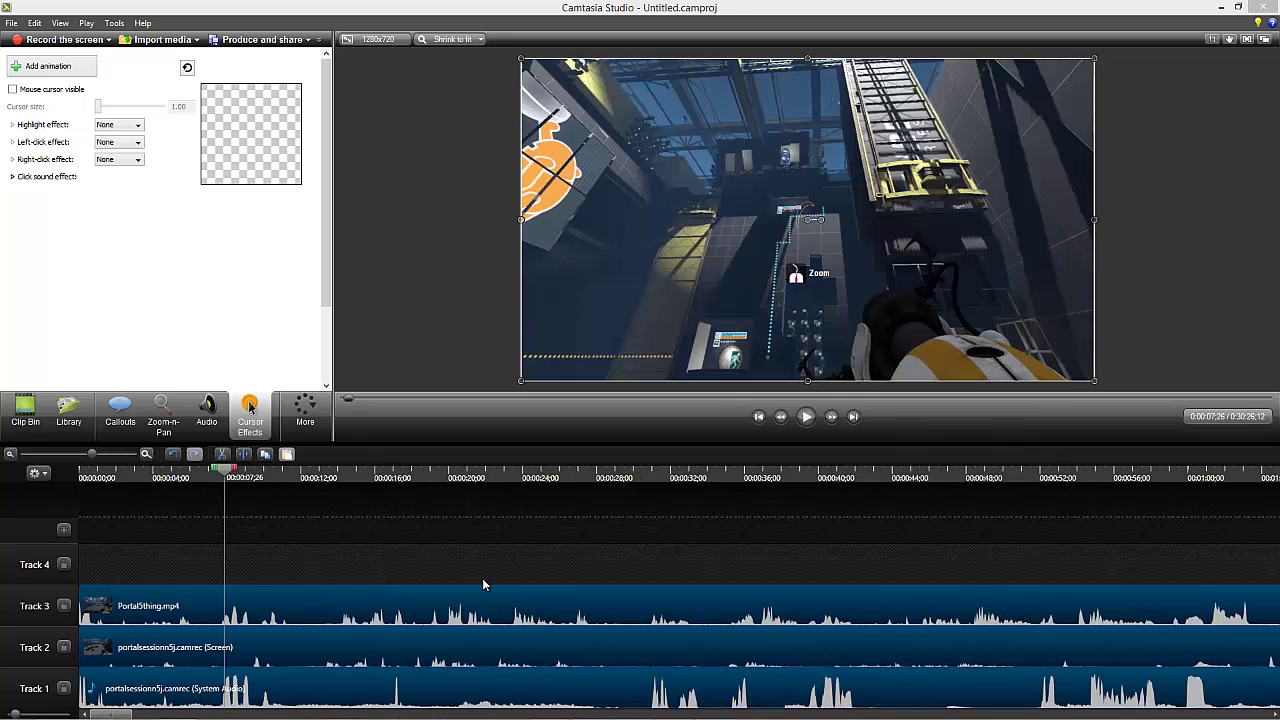
left_click(1080, 539)
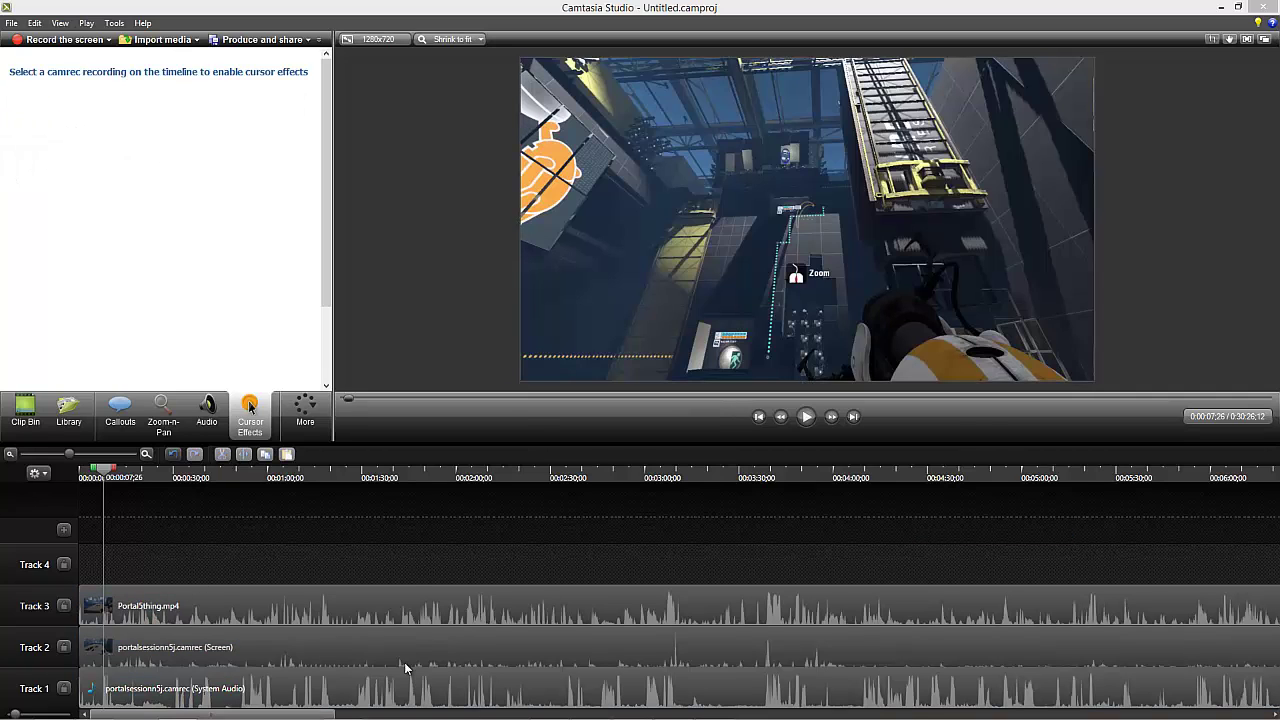
Step: Scrub the footage around the ten-minute mark, placing the playhead at 0:10:16;19
left_click_drag(250, 714, 538, 715)
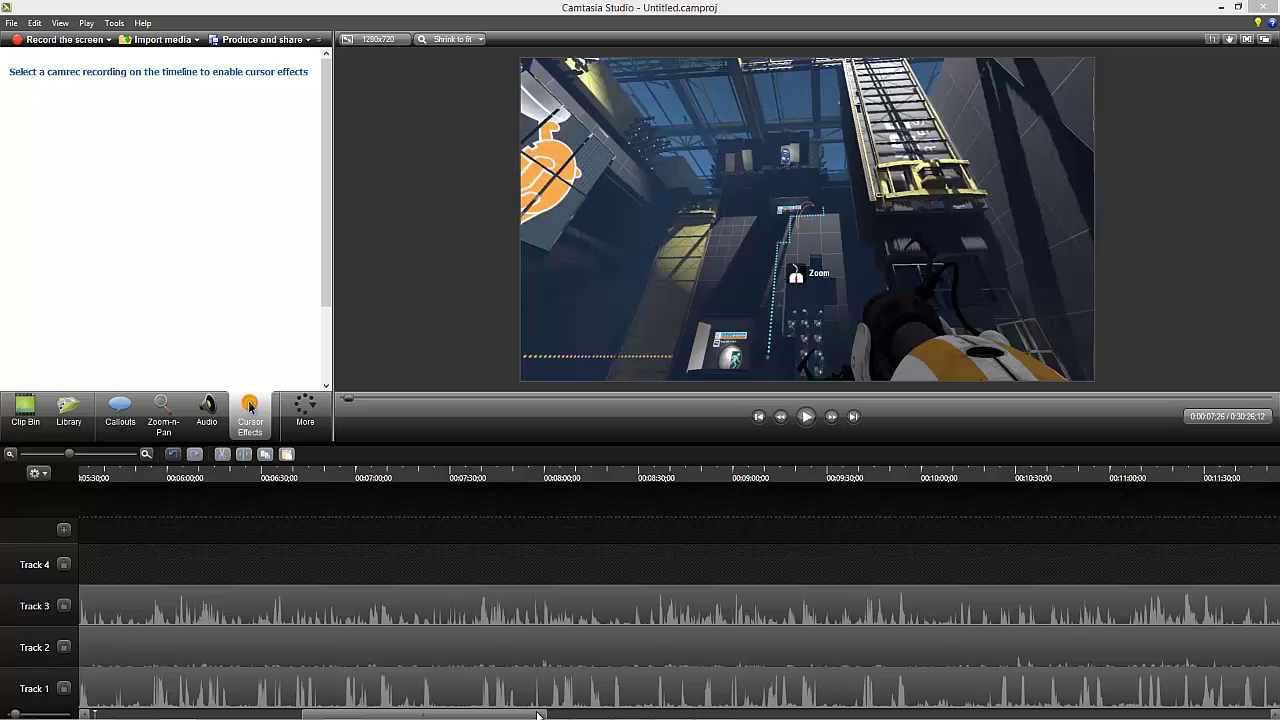
left_click(950, 477)
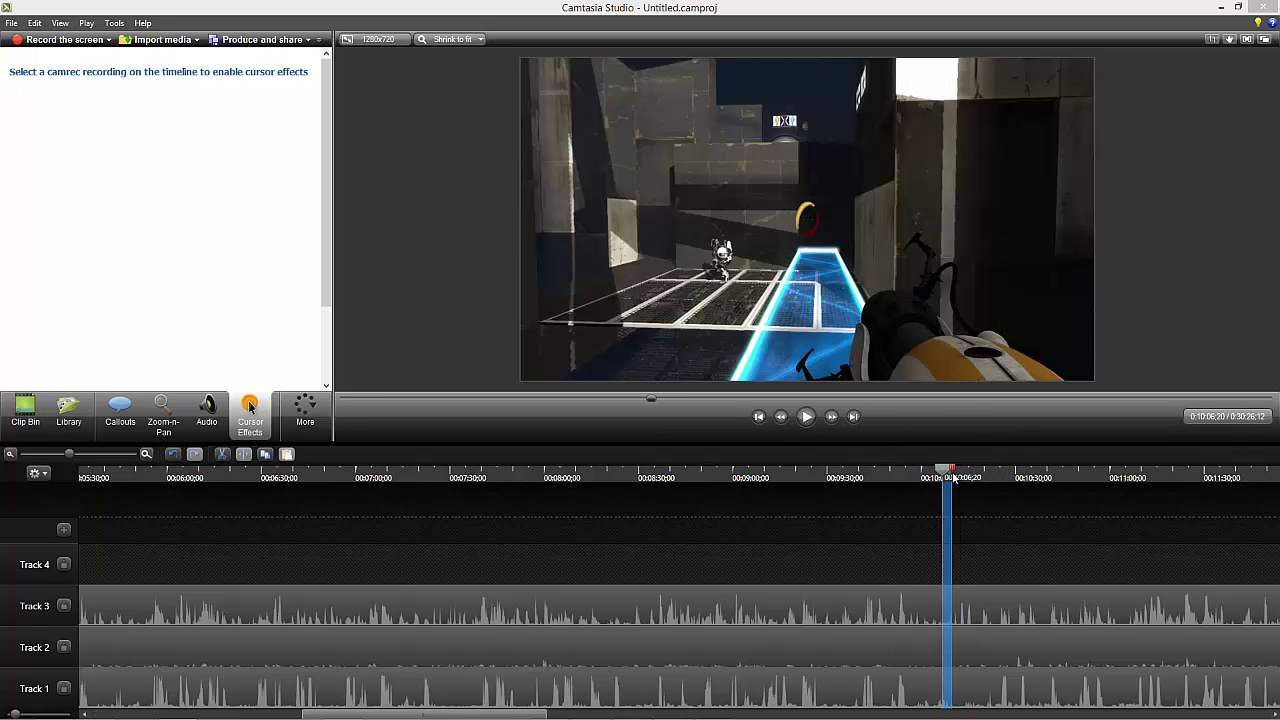
left_click_drag(954, 479, 955, 477)
left_click_drag(940, 477, 977, 481)
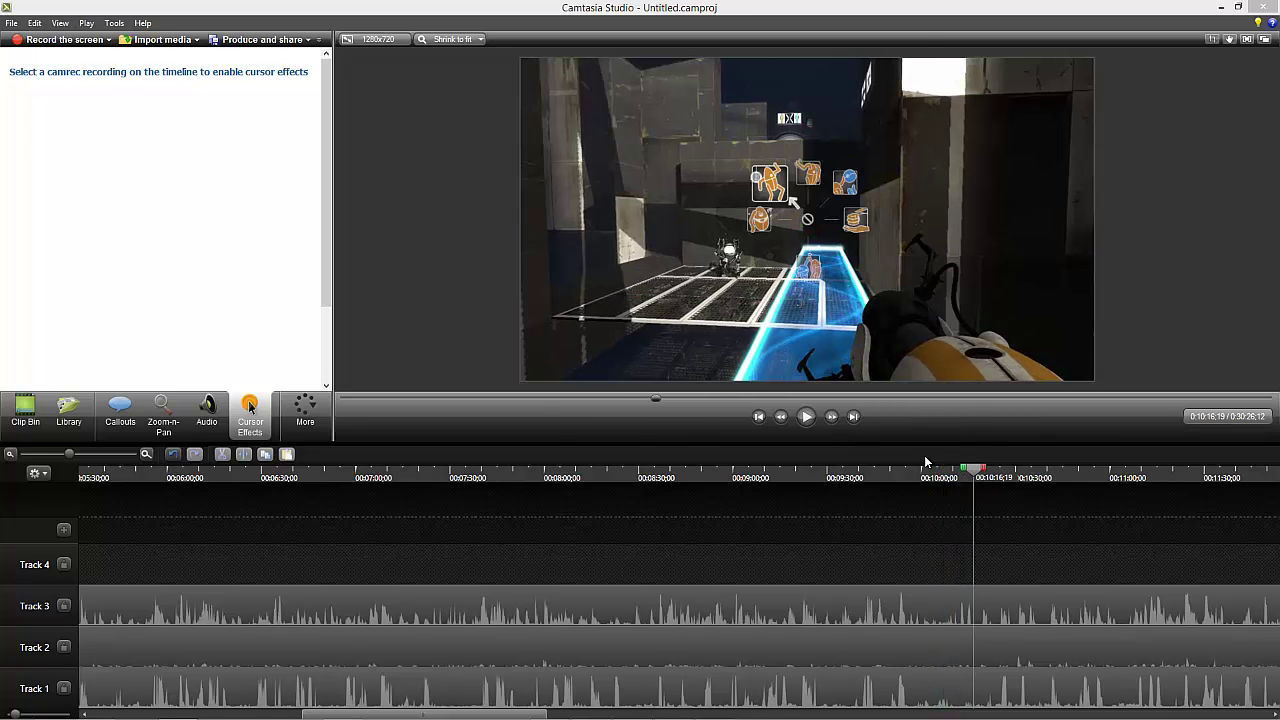
Step: Review the footage past the ten-minute mark and split the clips on Tracks 3, 2 and 1 at 0:11:28;18
left_click(806, 418)
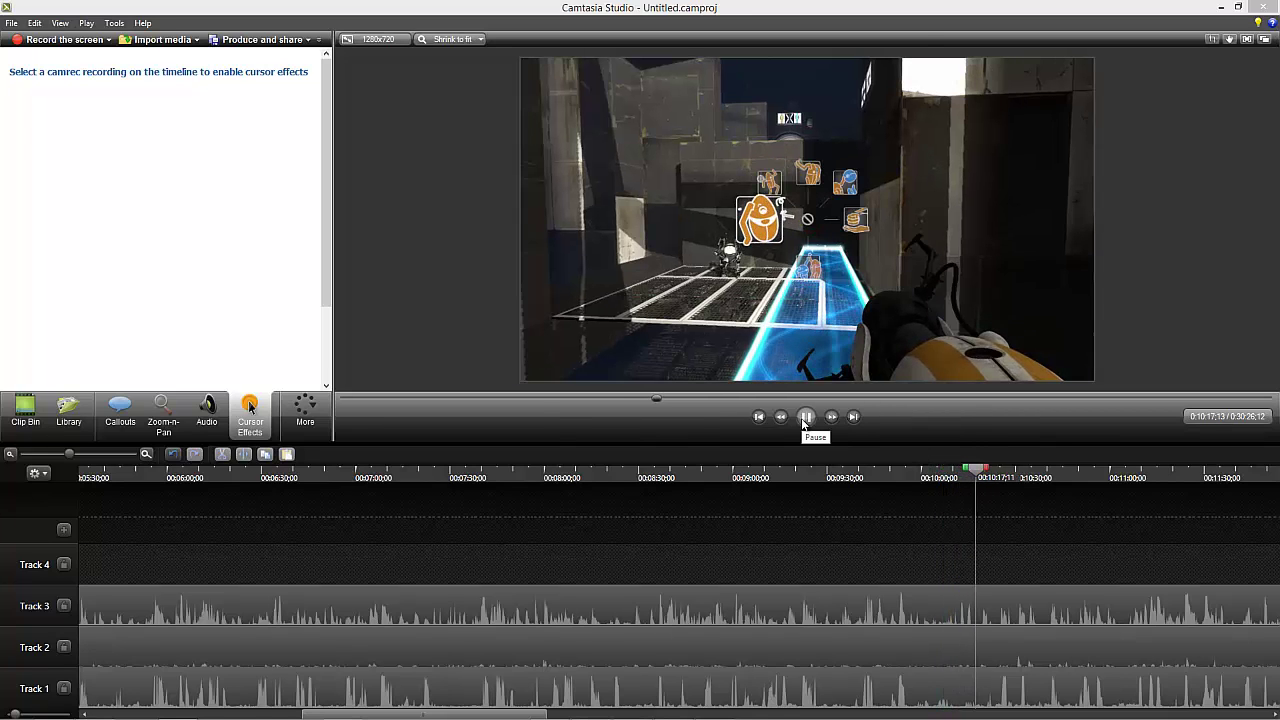
left_click_drag(985, 471, 1117, 483)
left_click(806, 417)
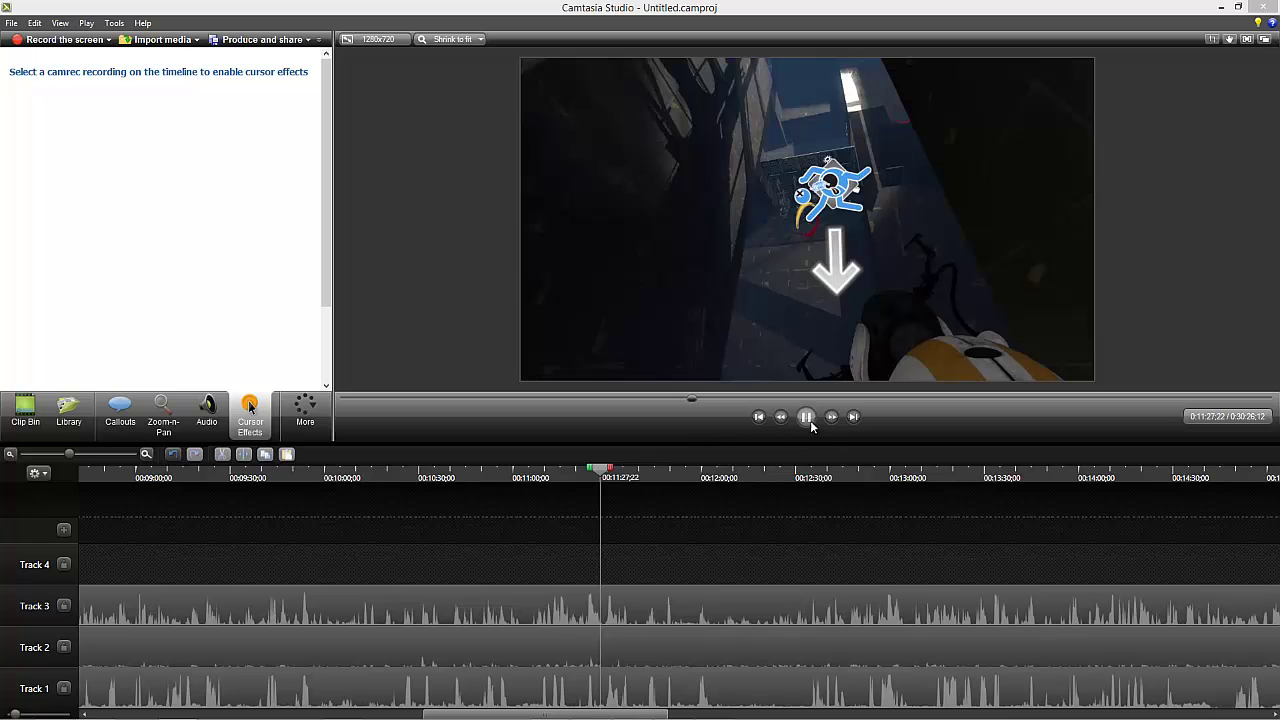
left_click(806, 417)
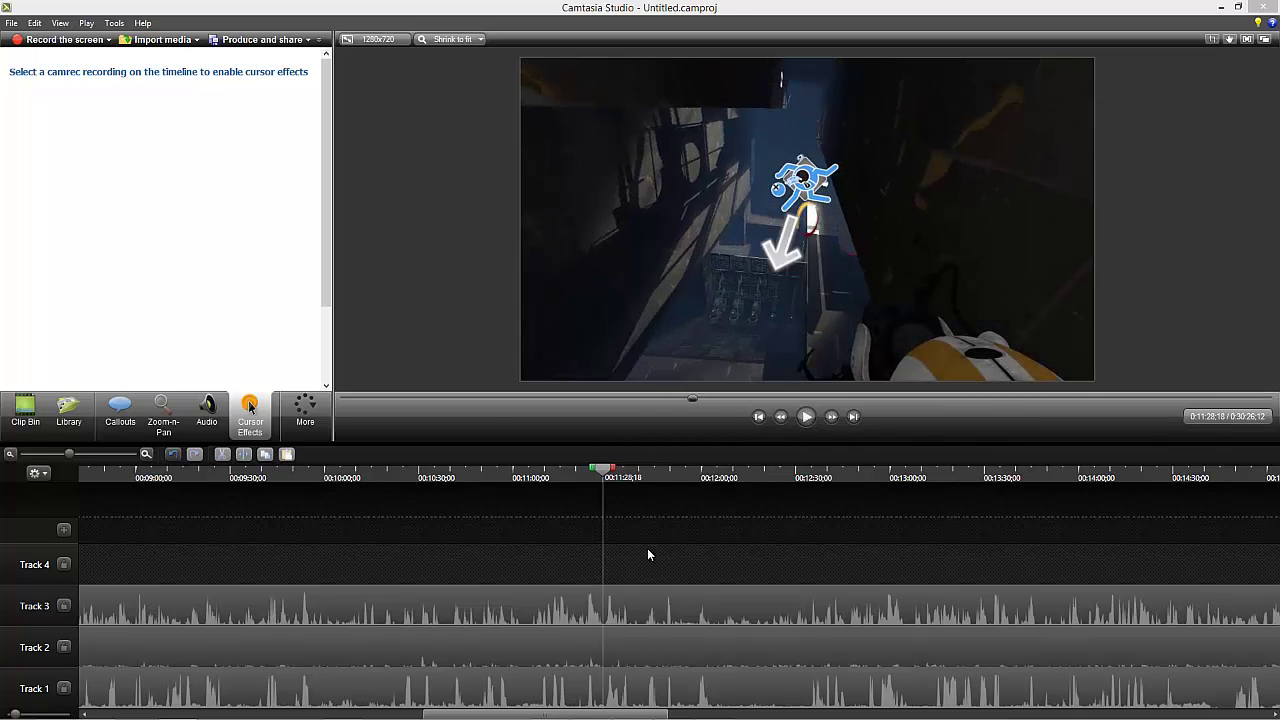
left_click(623, 628)
left_click_drag(623, 628, 617, 690)
key("s")
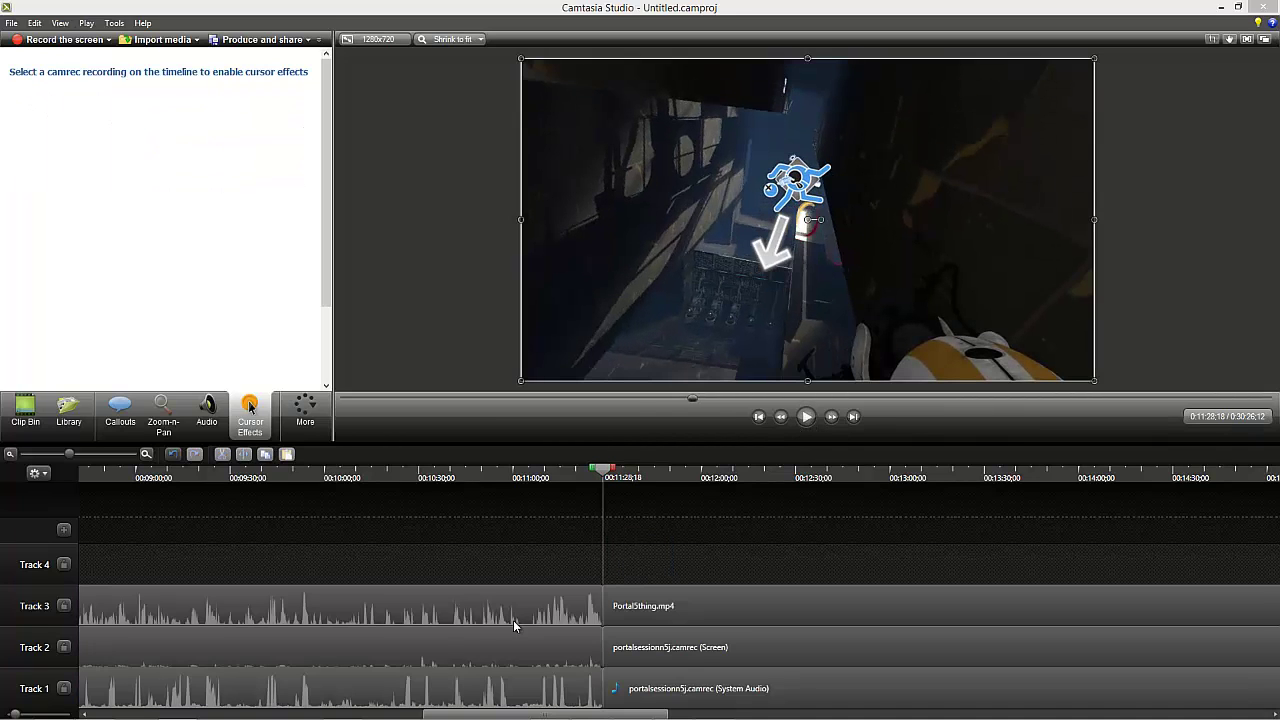
Step: Delete the clip sections before the split on all three tracks and move the remaining sections to the timeline's start
left_click_drag(477, 572, 714, 700)
key("Delete")
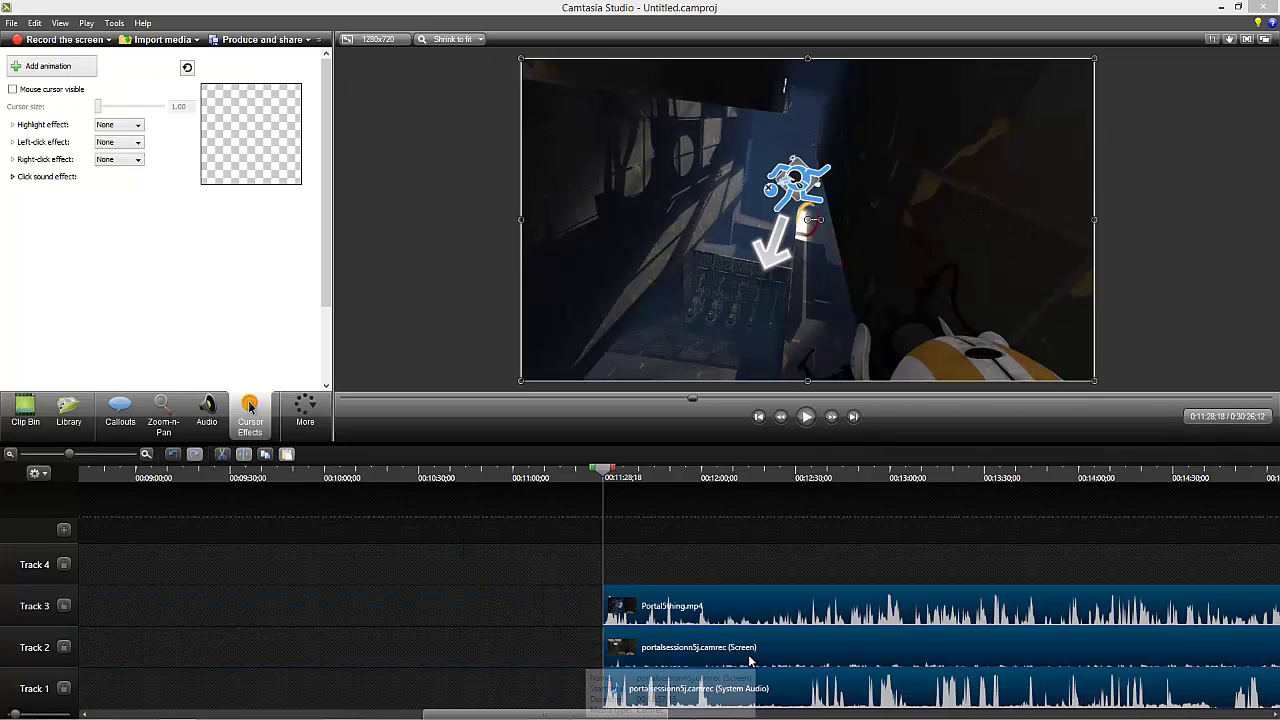
scroll(750, 661, "down", 5)
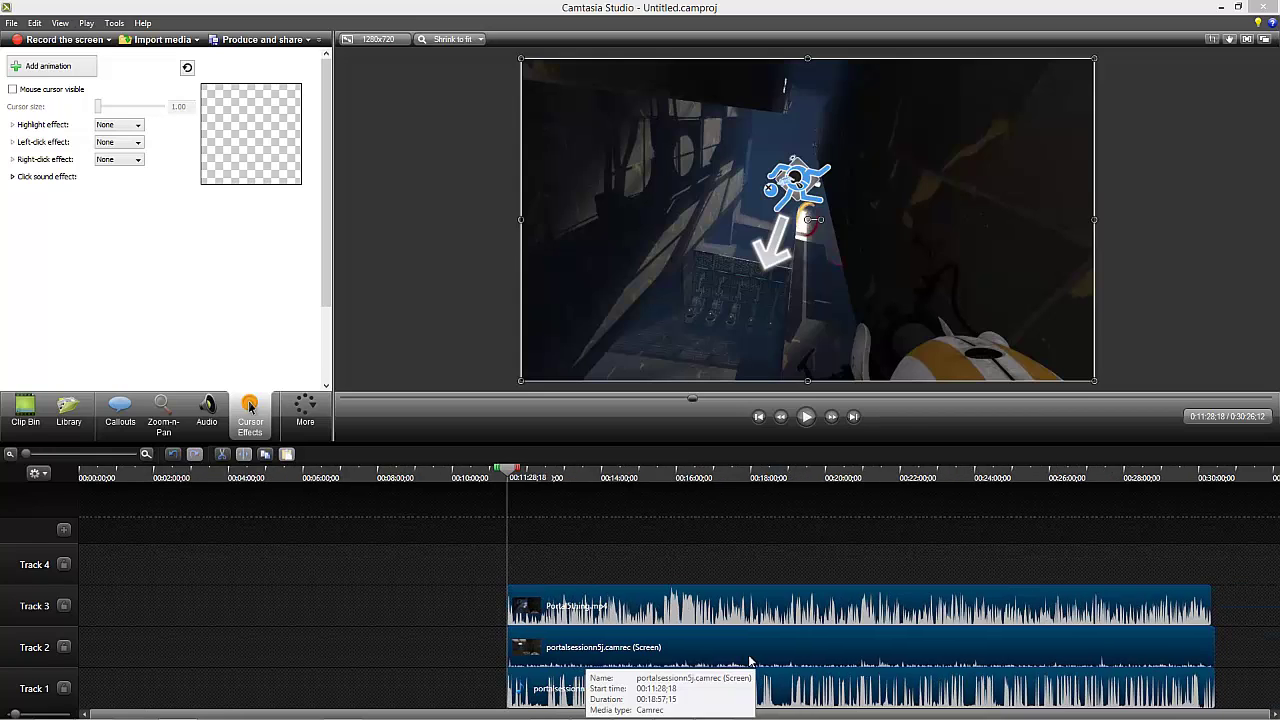
left_click_drag(583, 619, 57, 621)
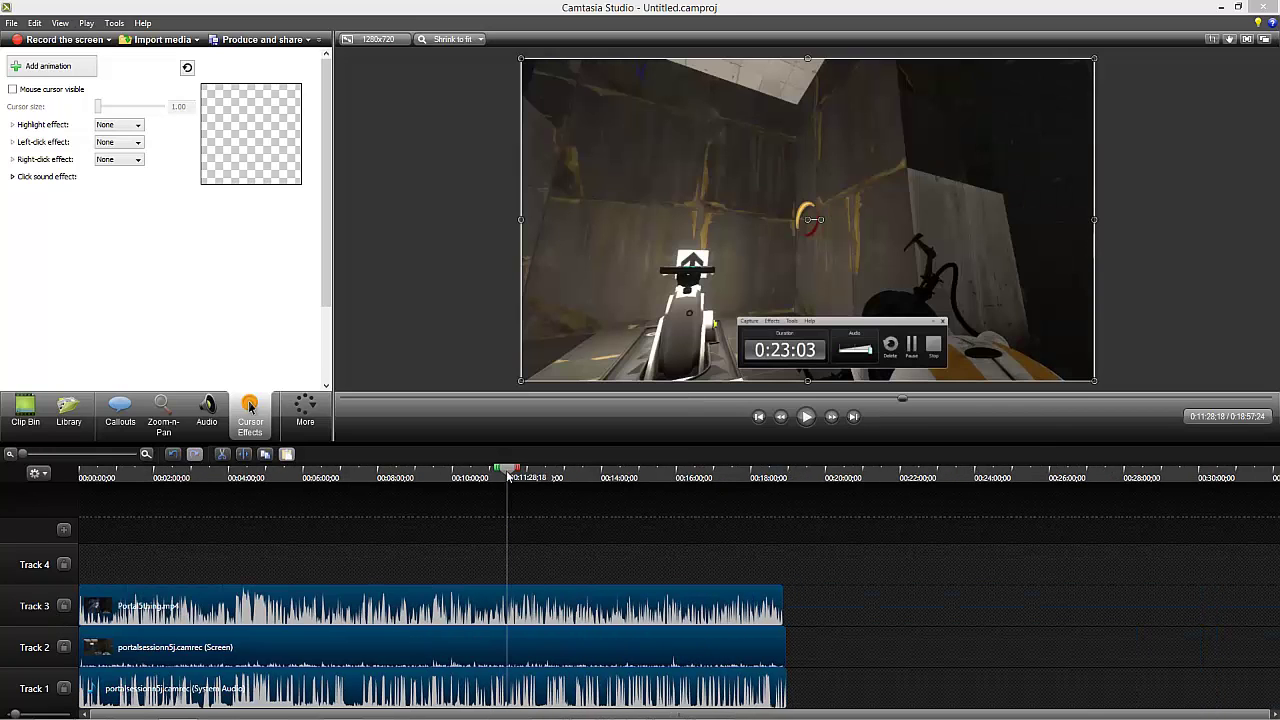
Step: Scrub to around 0:08:13 and play the footage through to around 0:08:38 to review it
left_click_drag(503, 472, 385, 493)
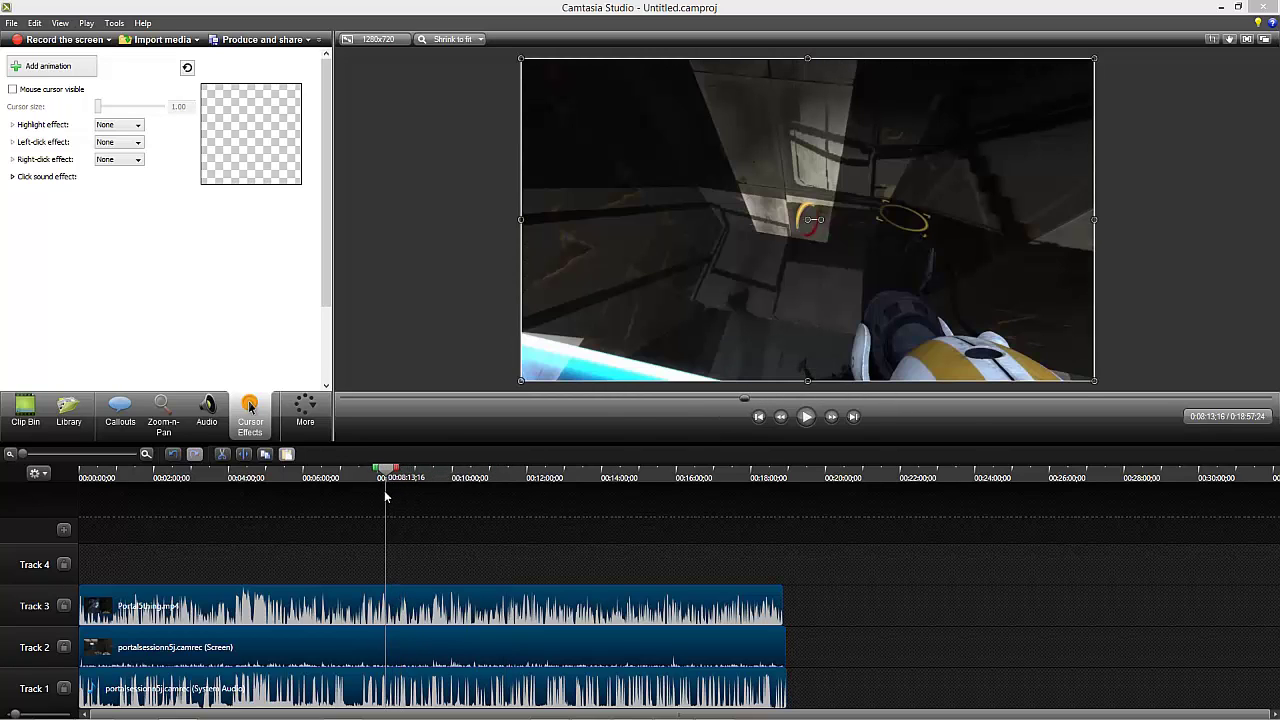
scroll(384, 495, "up", 1)
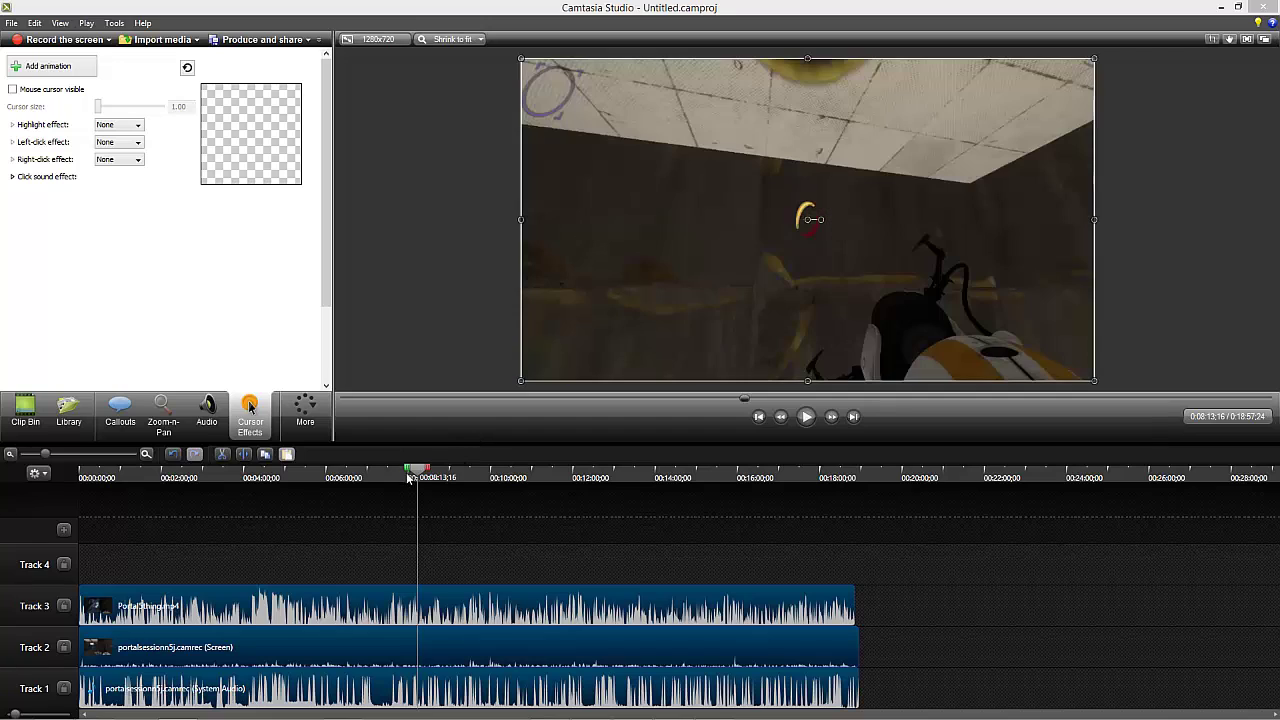
left_click_drag(421, 476, 427, 478)
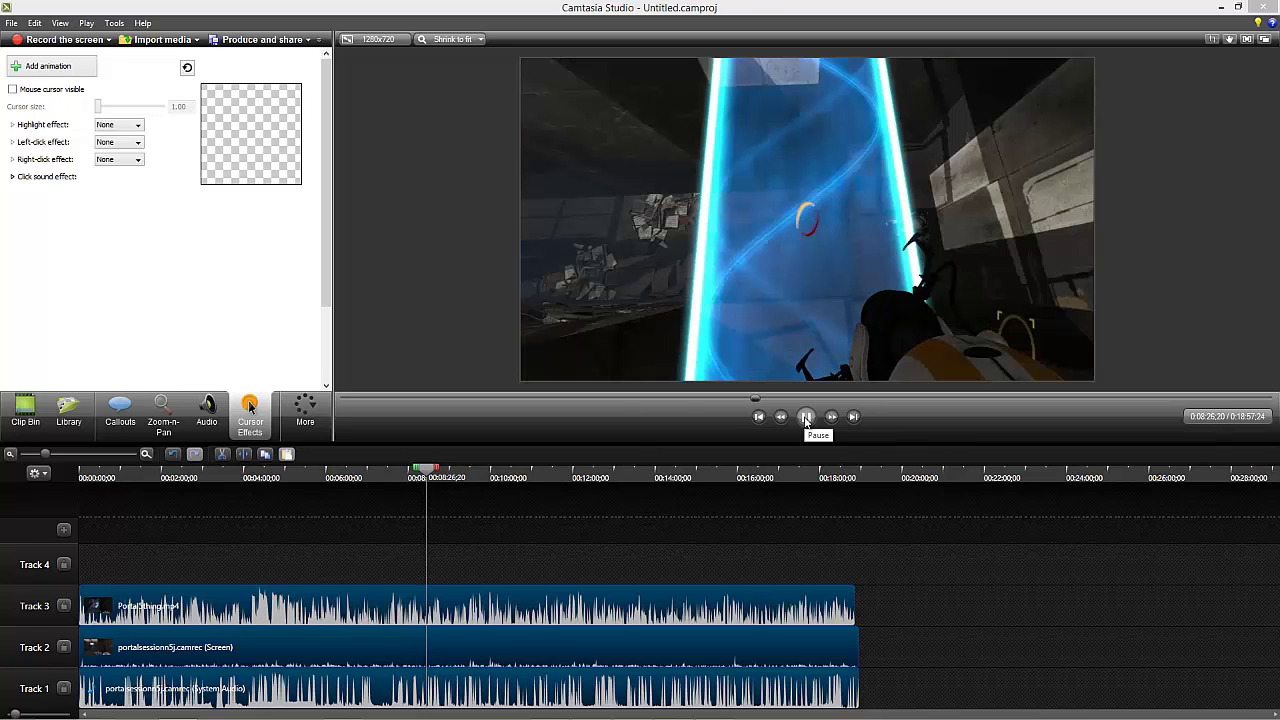
left_click(806, 417)
left_click(777, 378)
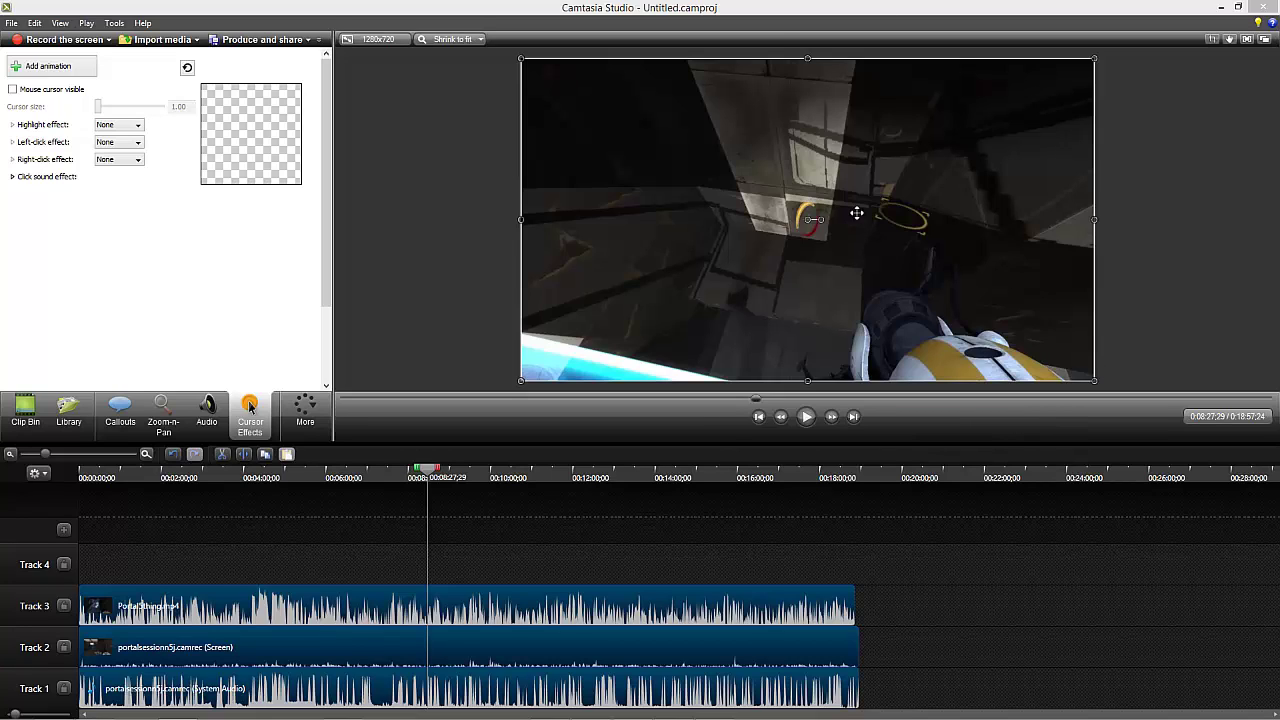
left_click(807, 418)
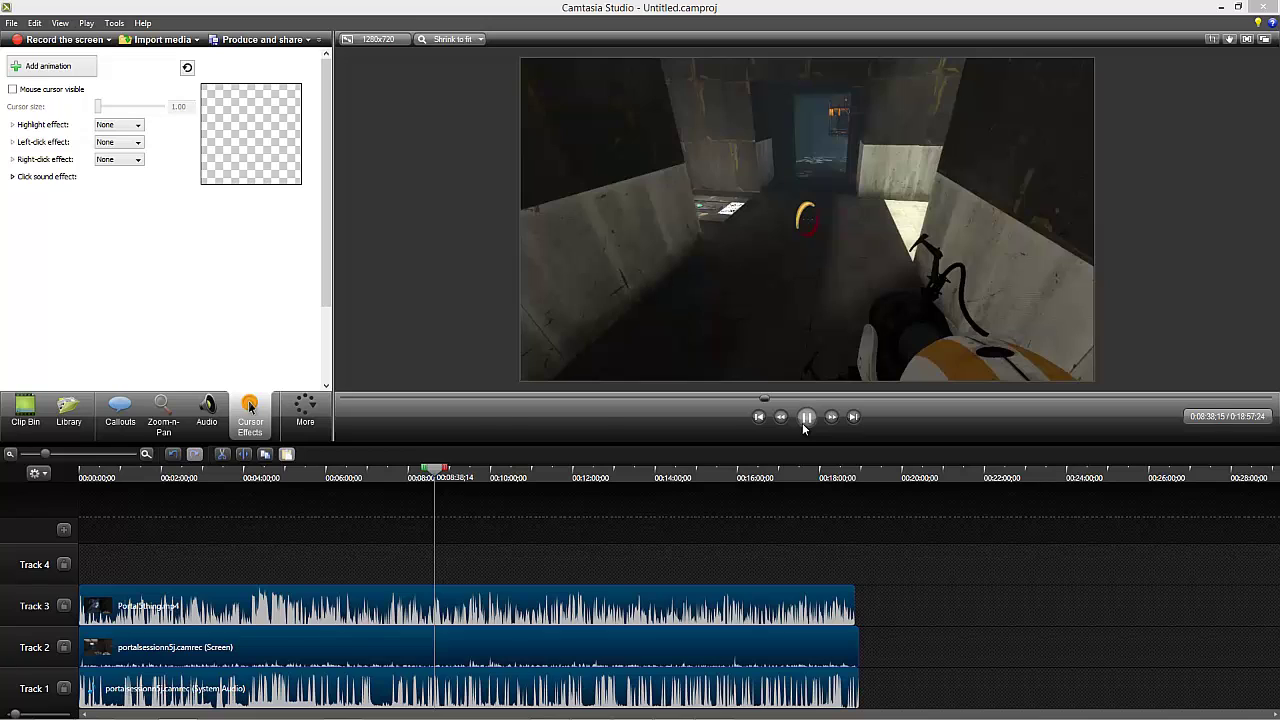
left_click(806, 416)
Step: Split the clips on all three tracks at 0:12:07;07 and delete the sections after the cut
left_click(447, 472)
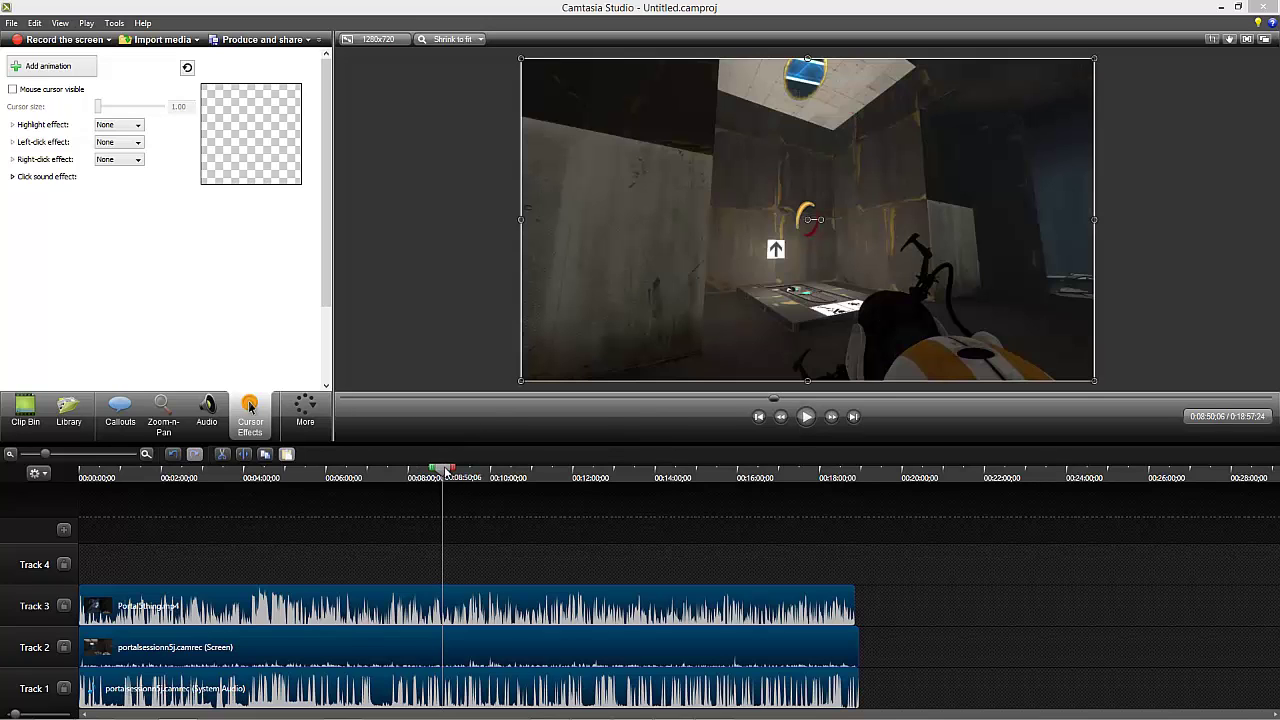
left_click_drag(447, 472, 585, 467)
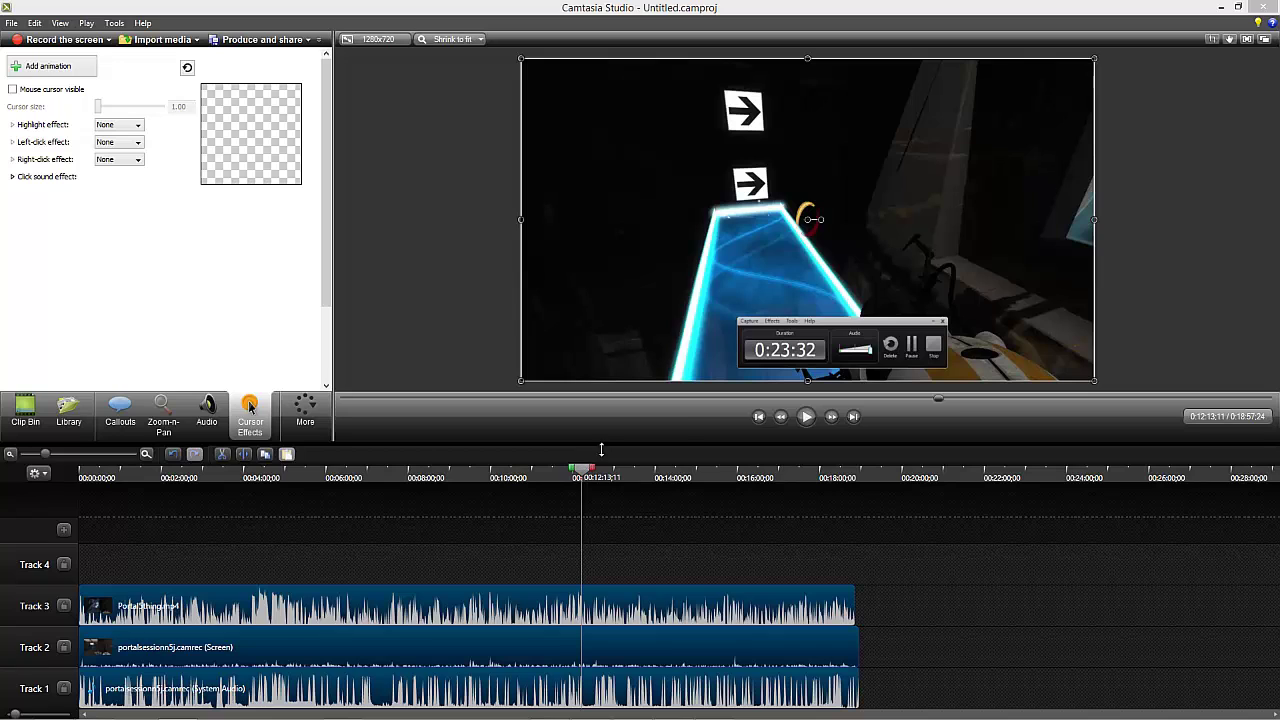
left_click(806, 416)
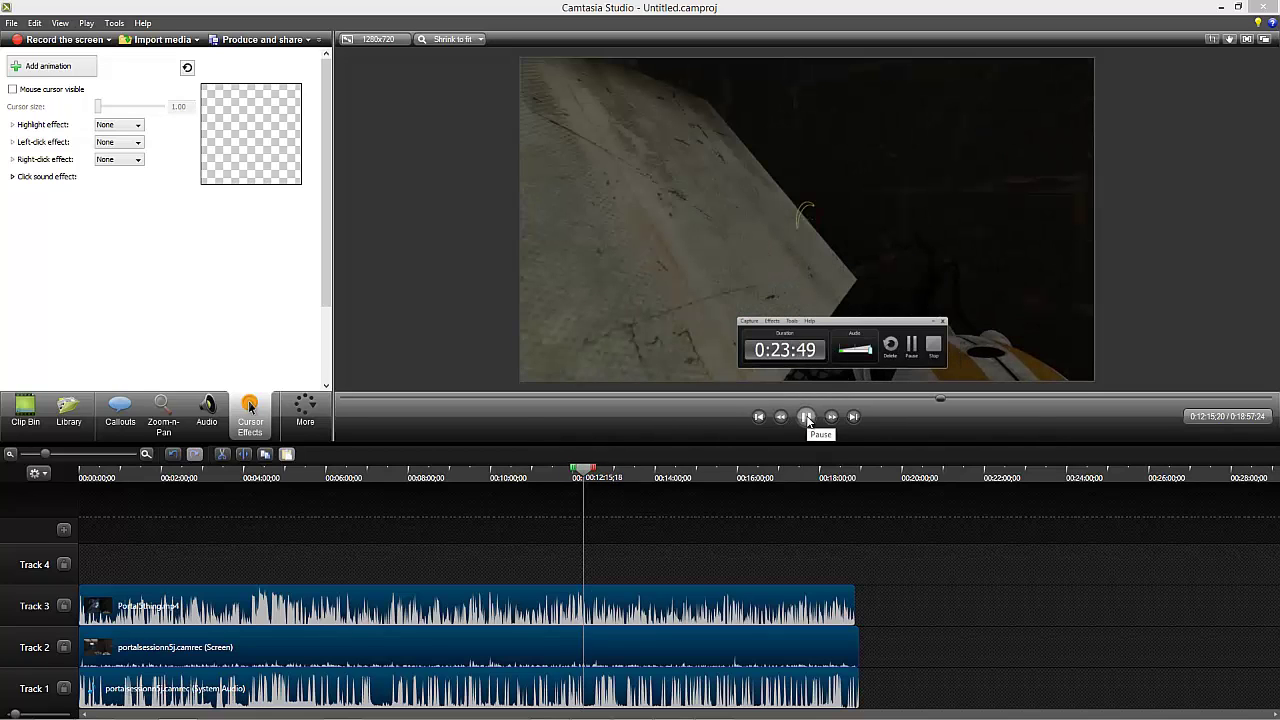
left_click(806, 416)
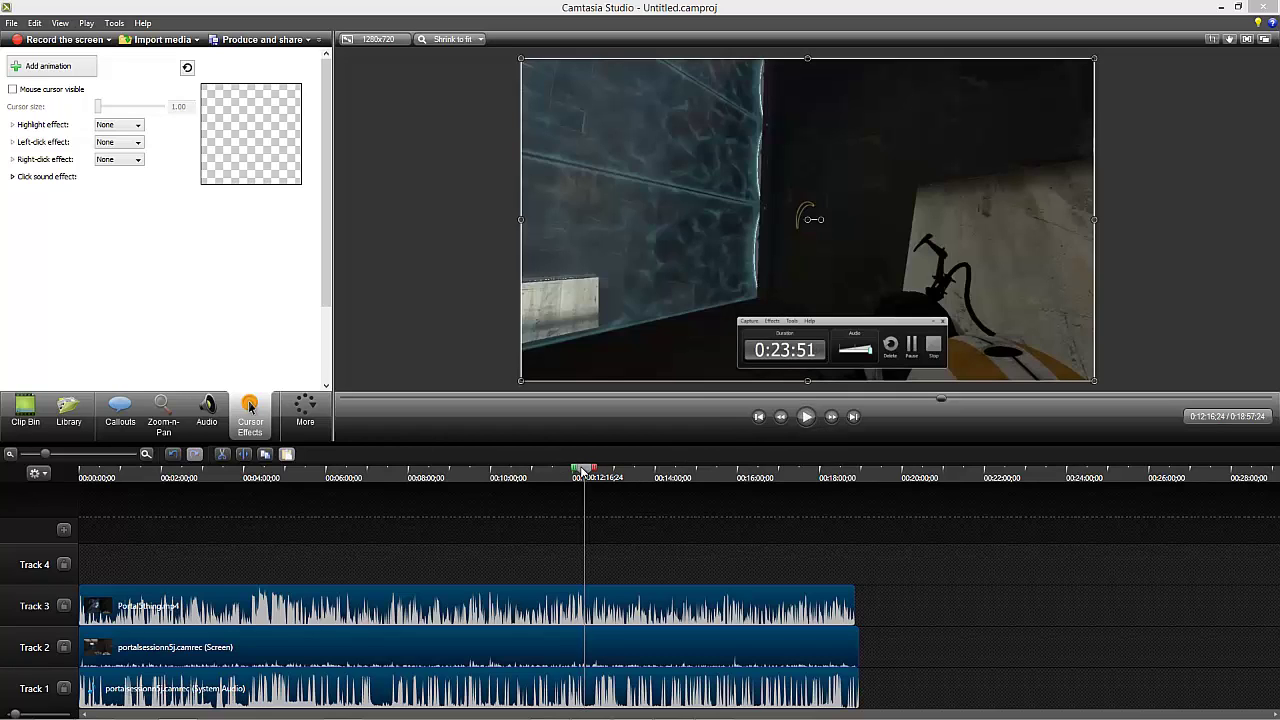
left_click_drag(583, 470, 572, 472)
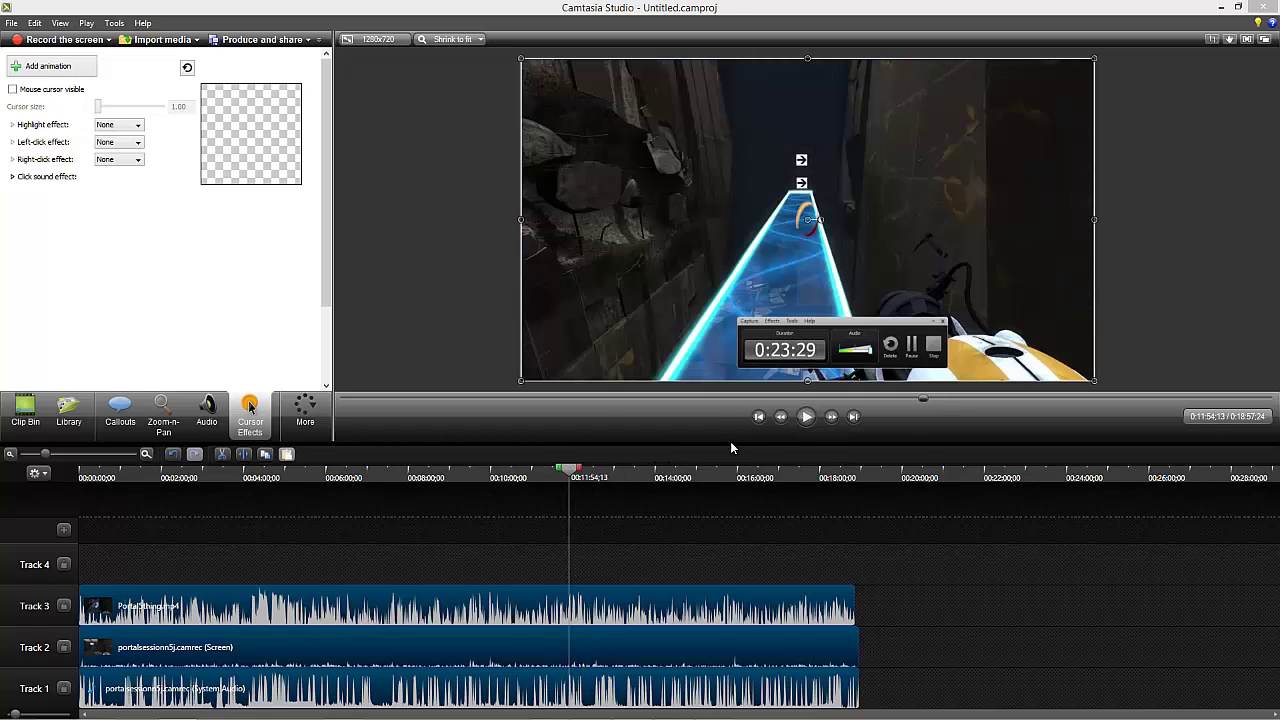
left_click(804, 418)
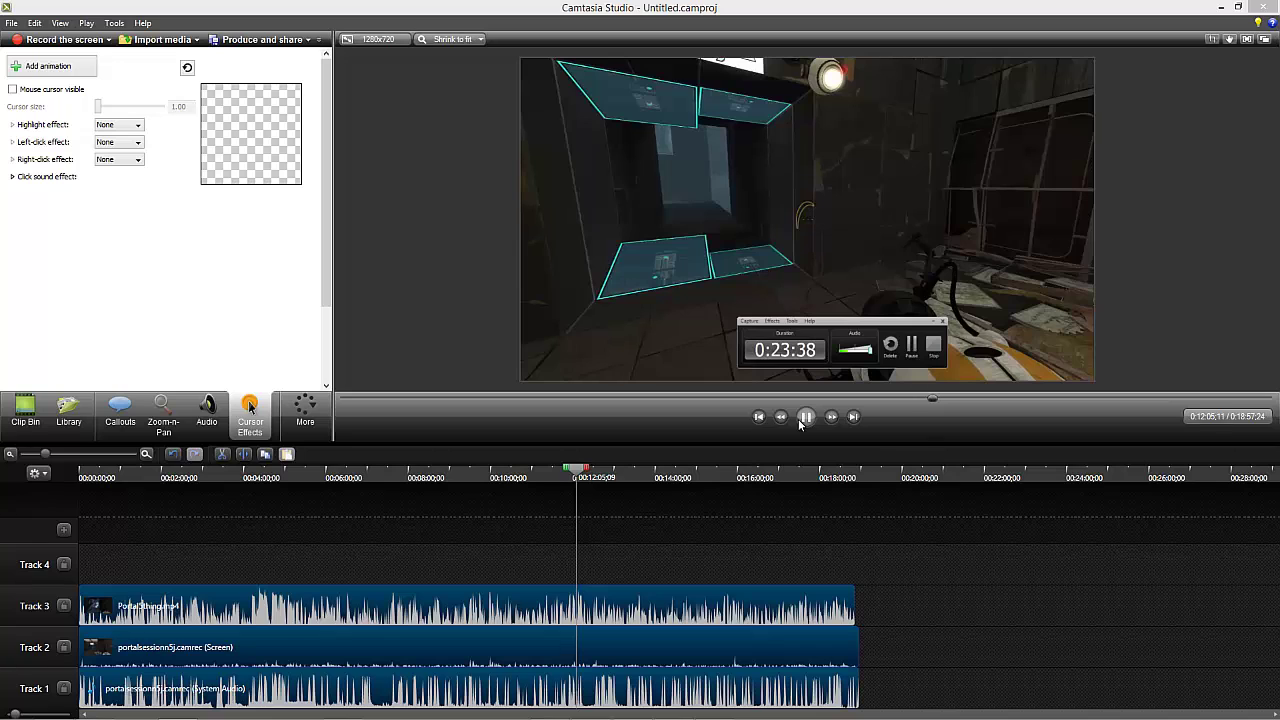
left_click(800, 421)
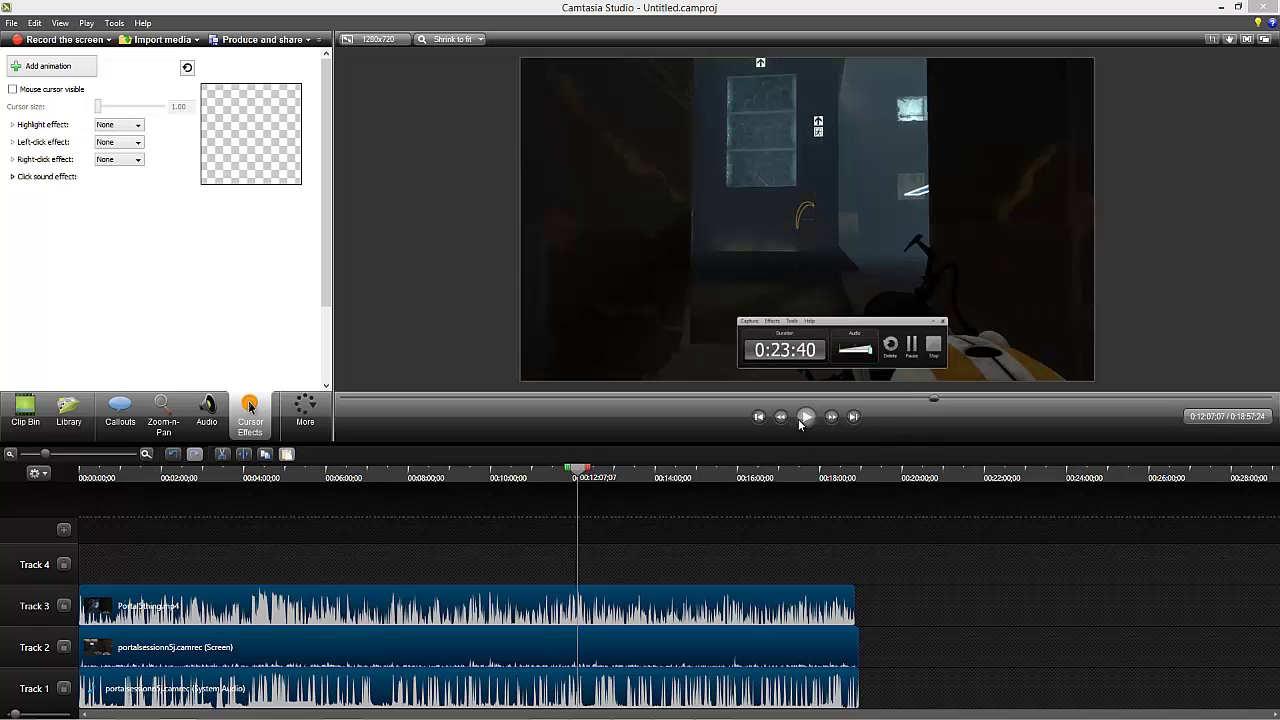
key("s")
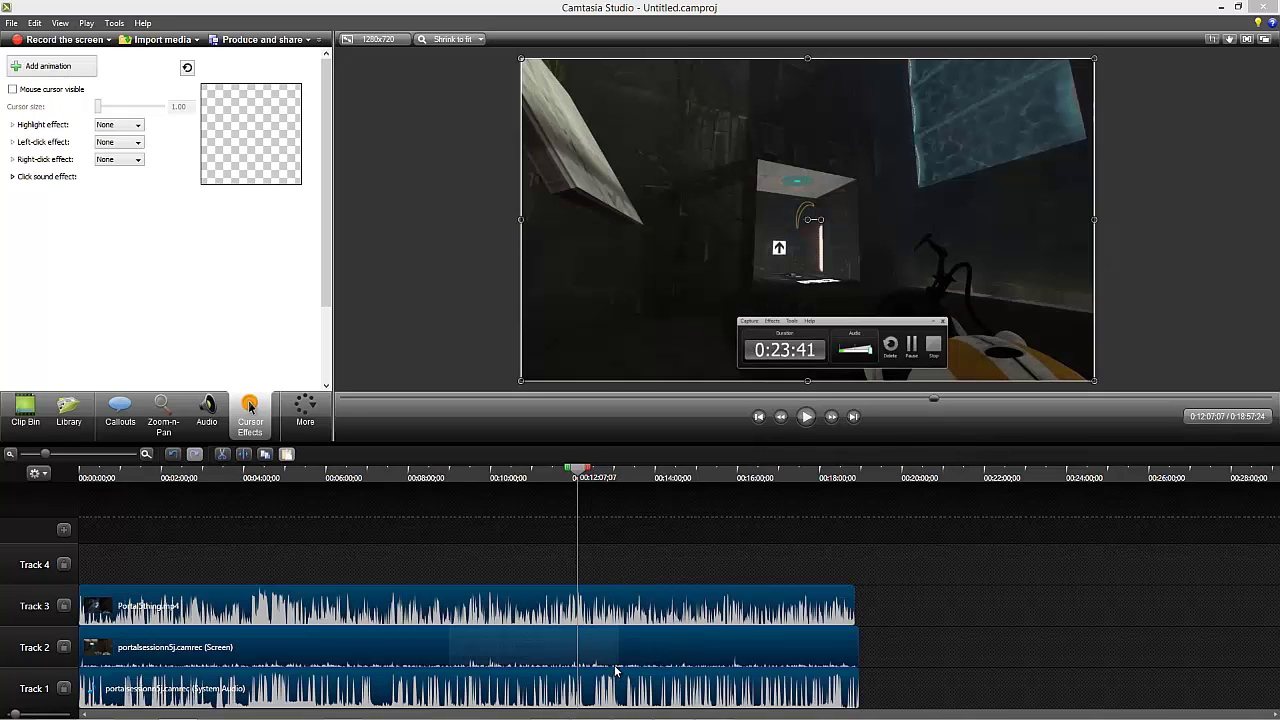
left_click_drag(645, 545, 732, 687)
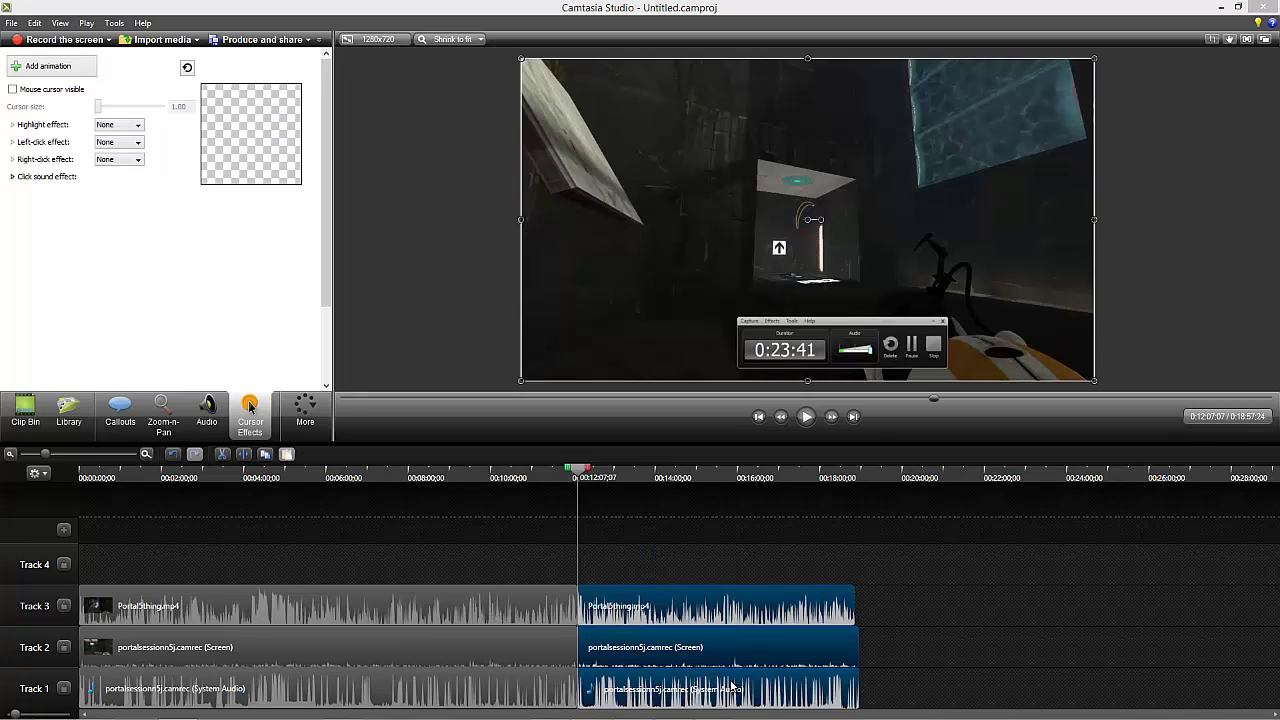
key("Delete")
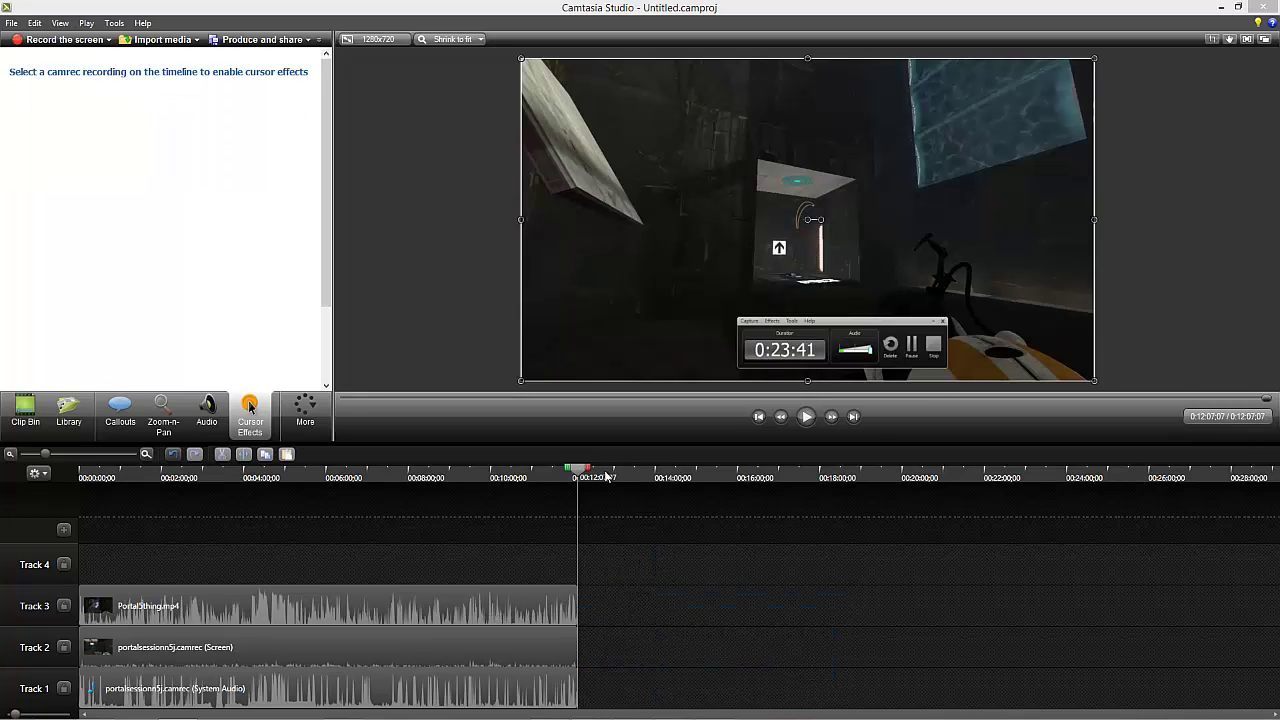
Step: Silence the audio of the Portal5thing.mp4 clip on Track 3 and play the footage around 0:04:26 to check the sound
left_click(360, 536)
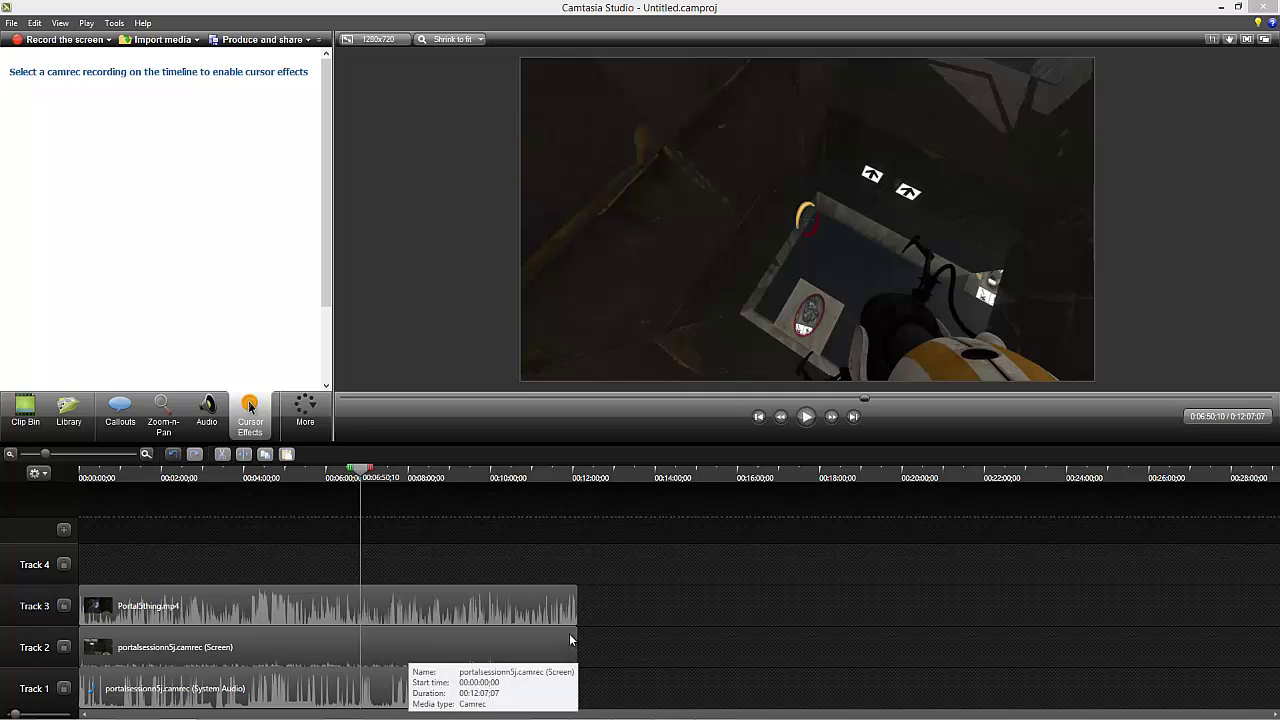
left_click(514, 609)
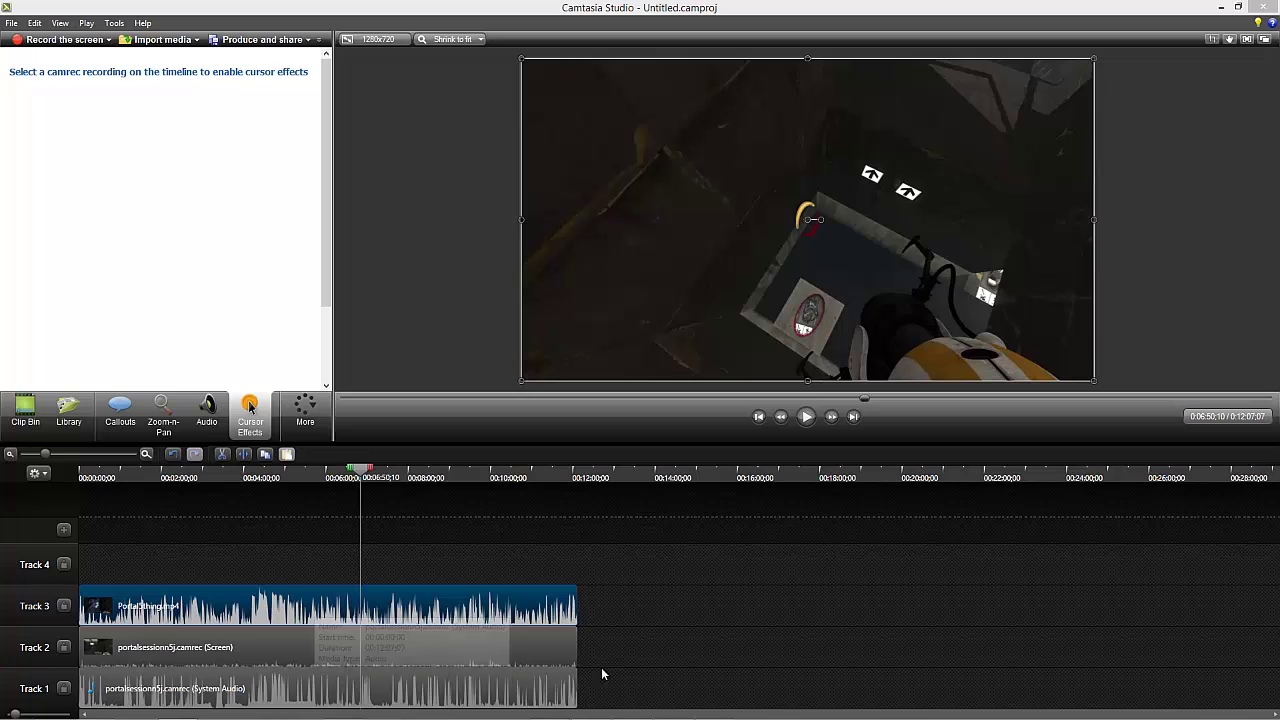
left_click(562, 648)
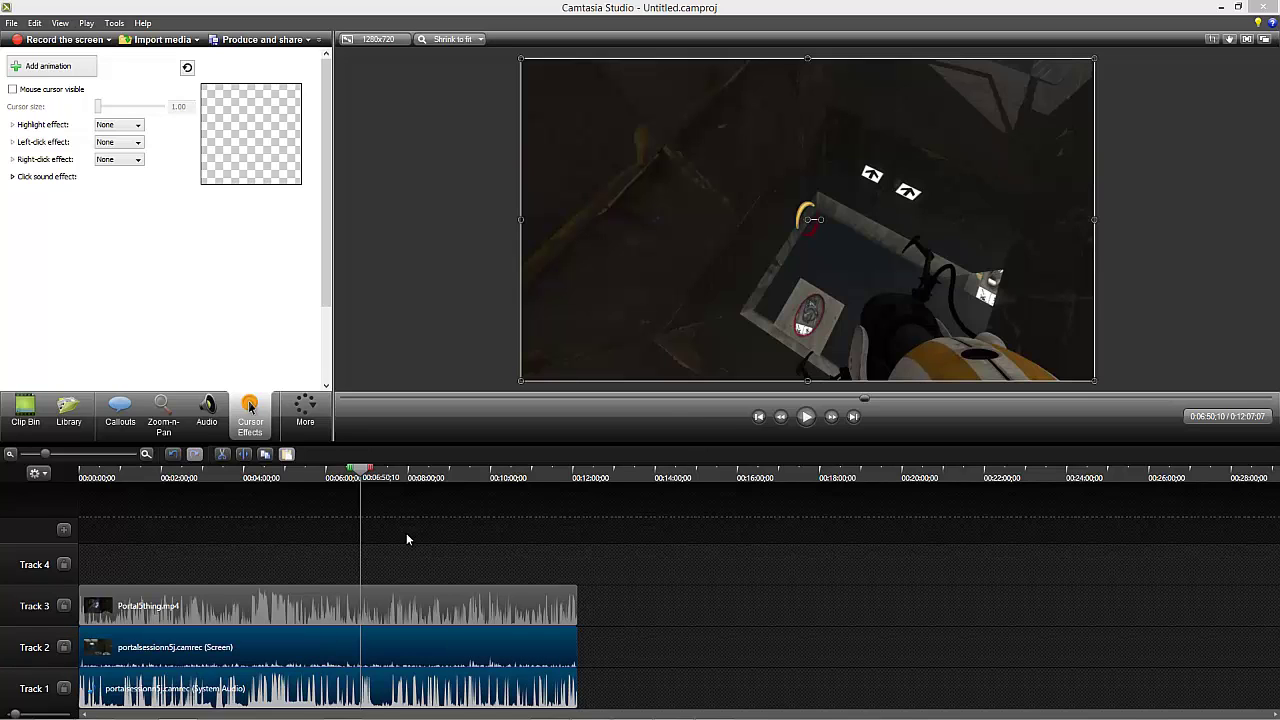
left_click(366, 612)
left_click(206, 410)
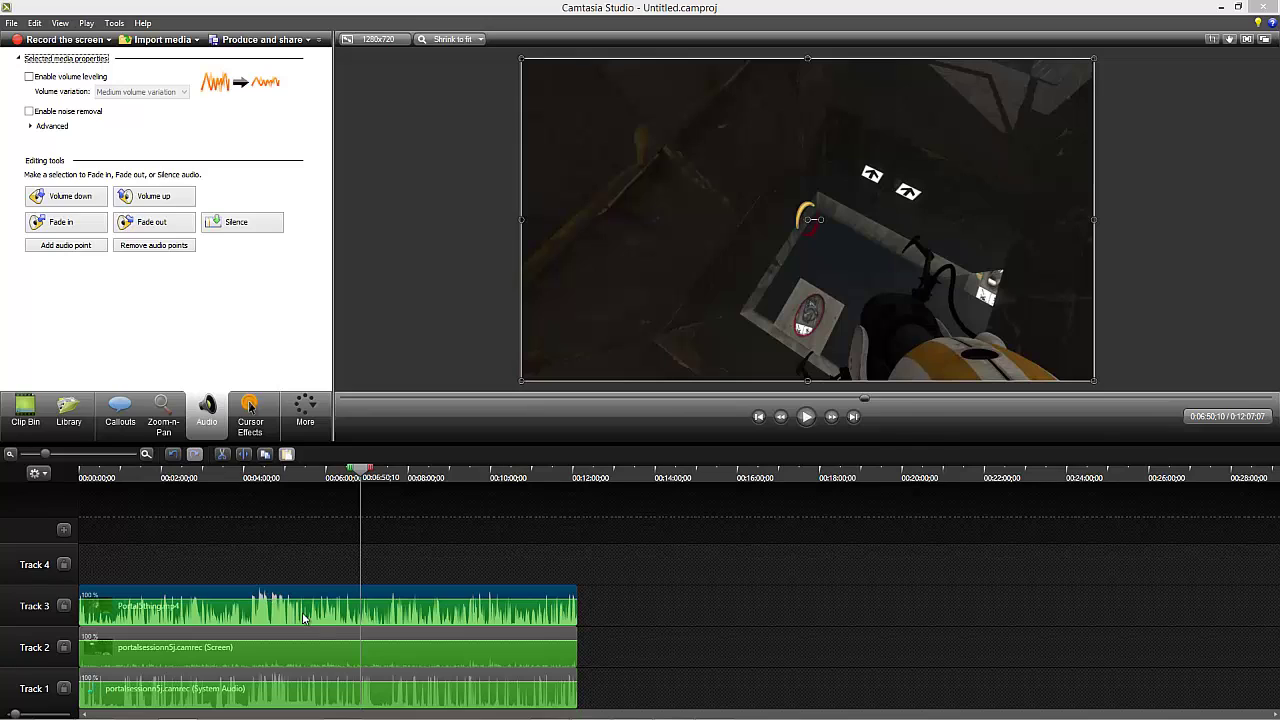
left_click(245, 228)
left_click_drag(362, 478, 260, 529)
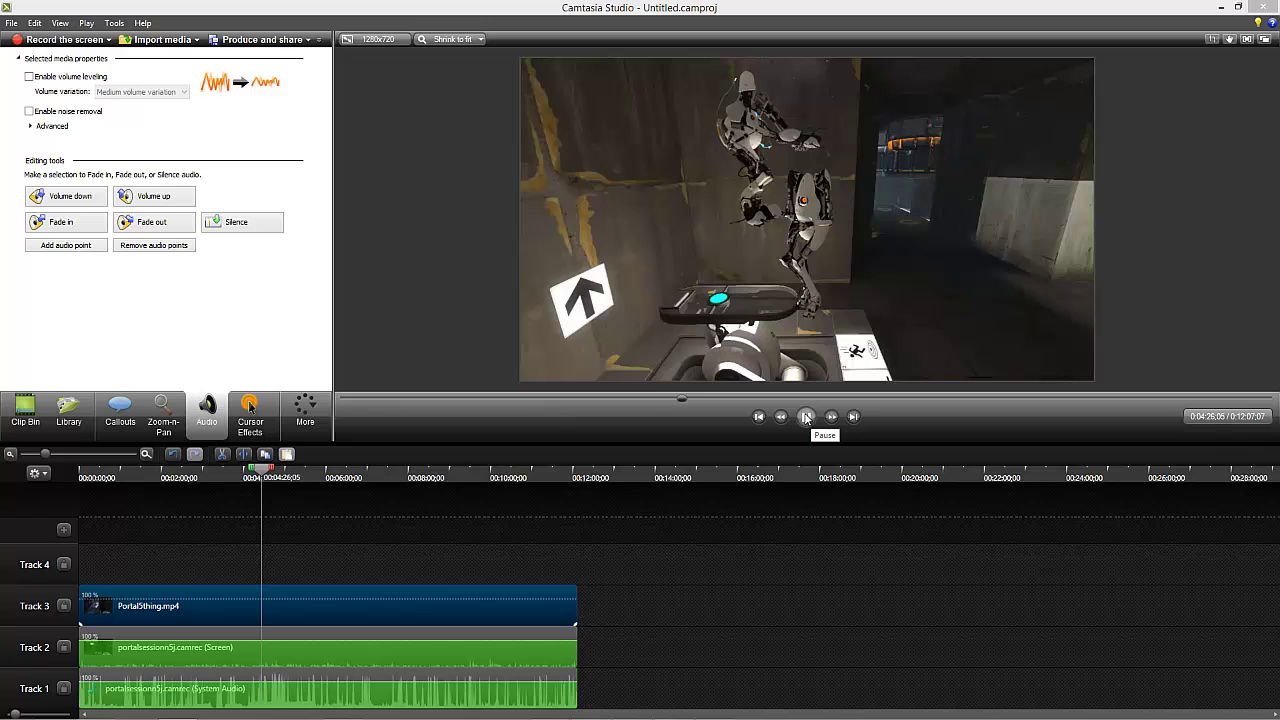
left_click(806, 417)
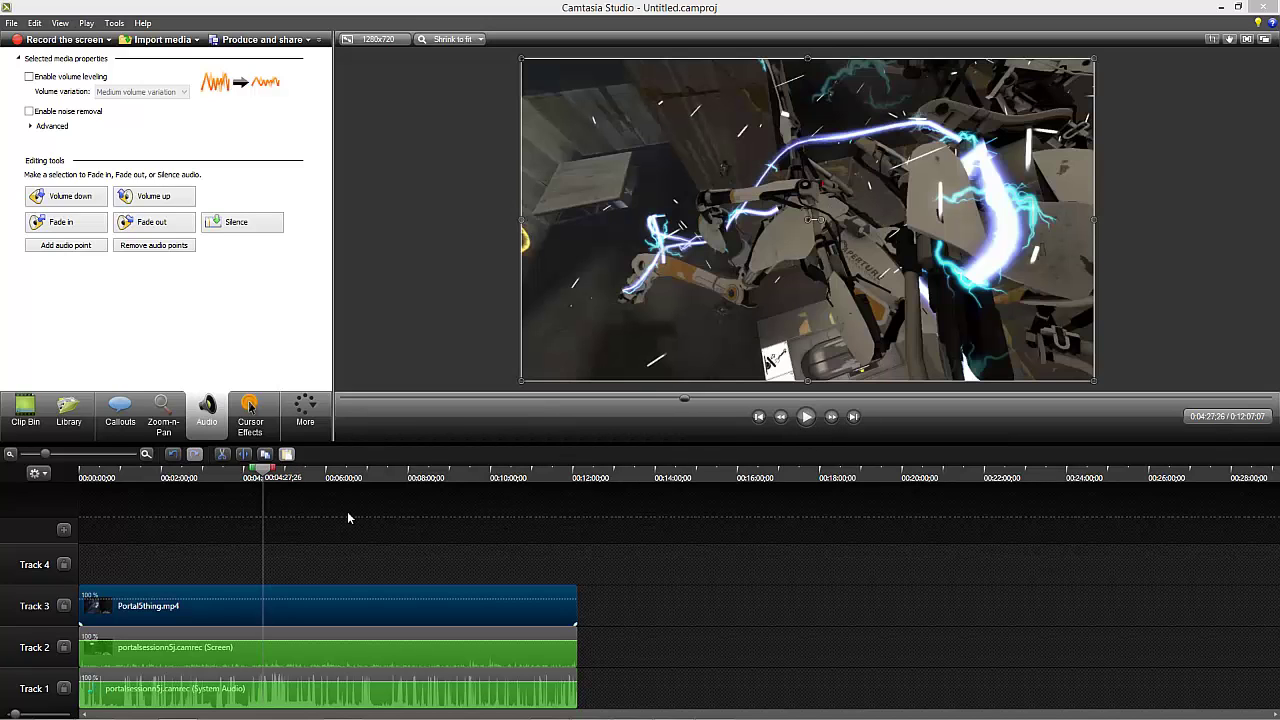
Step: Move all three clips together to start at 0:00:36;28, then play the footage from 0:04:27;26 to check the remaining audio
left_click_drag(539, 585, 400, 660)
left_click(668, 626)
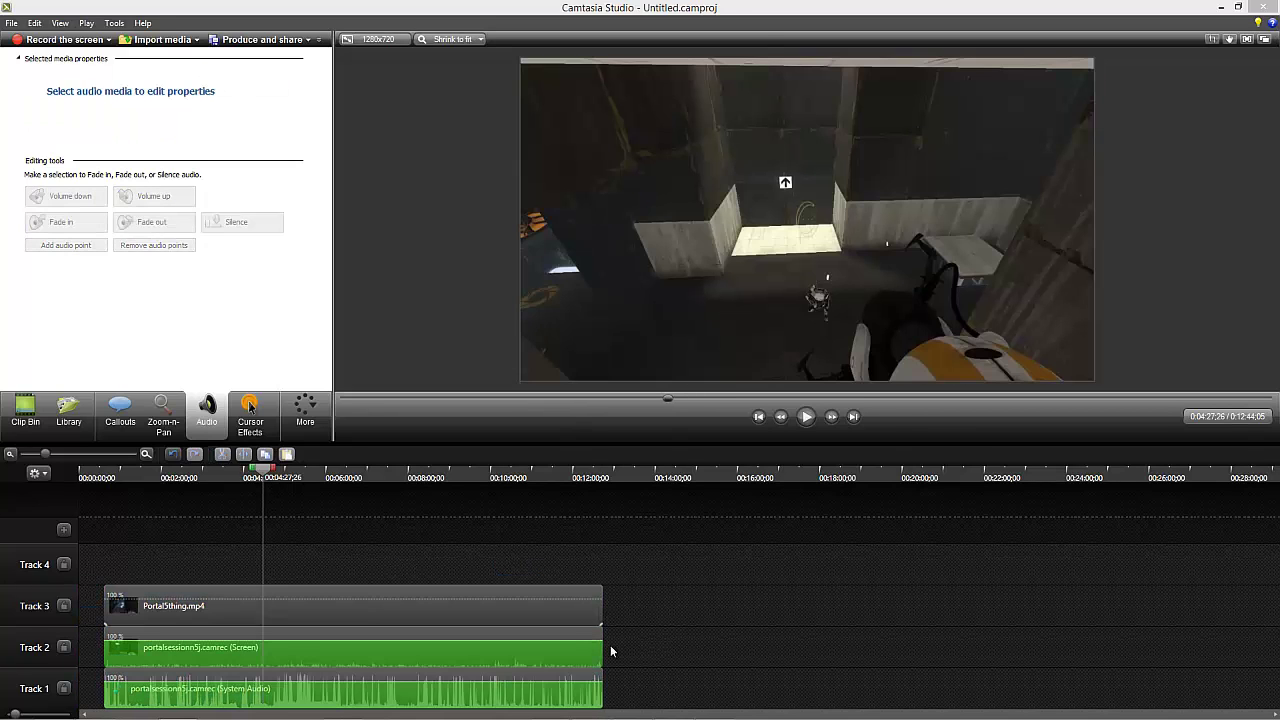
left_click(503, 657)
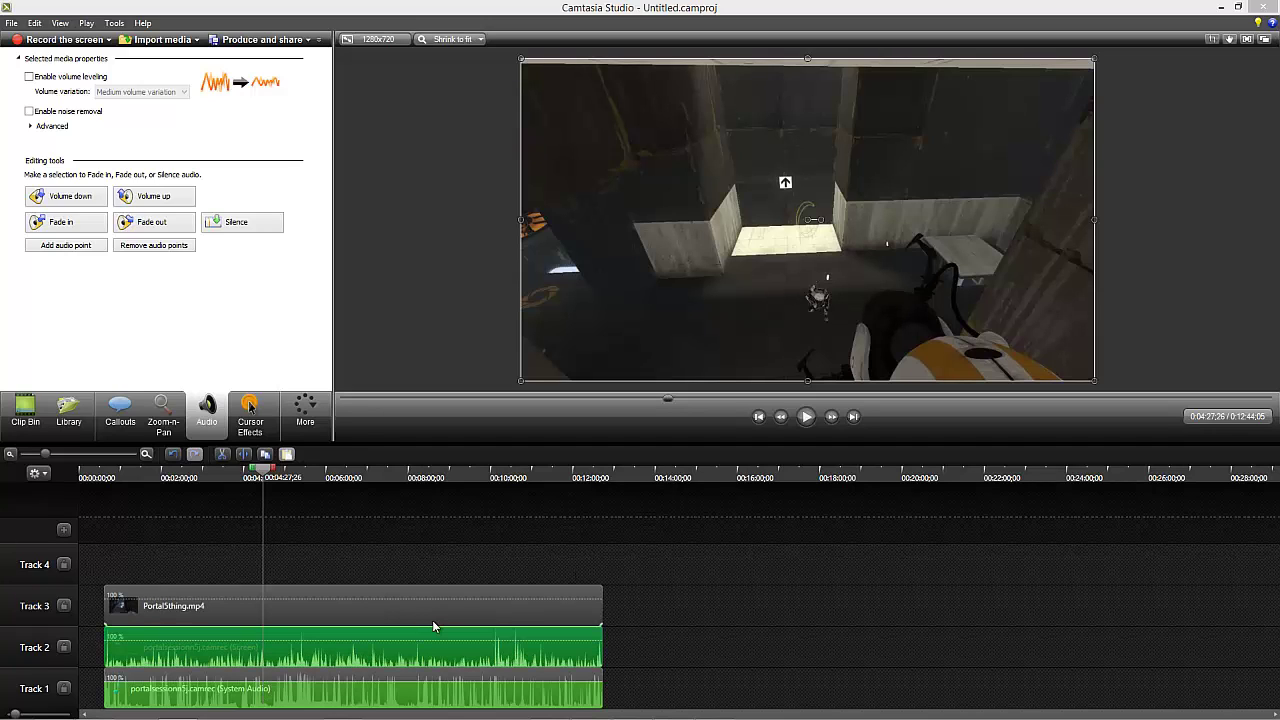
left_click(806, 416)
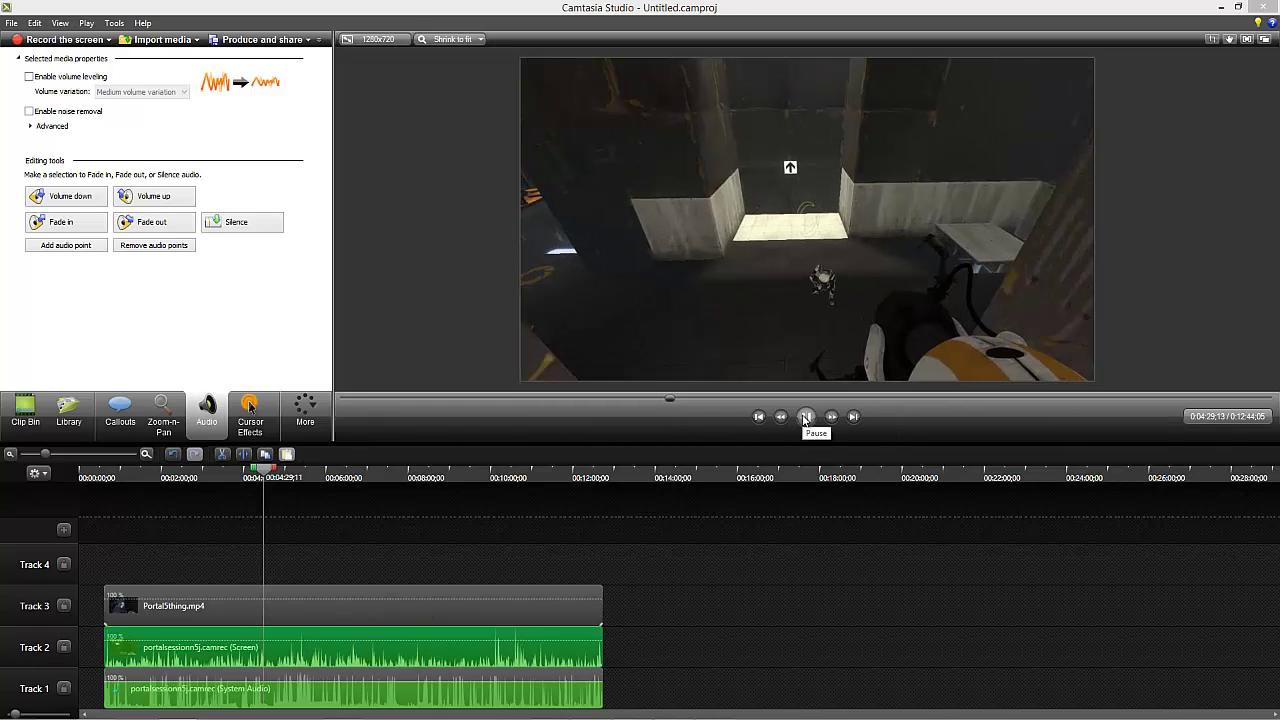
left_click(805, 417)
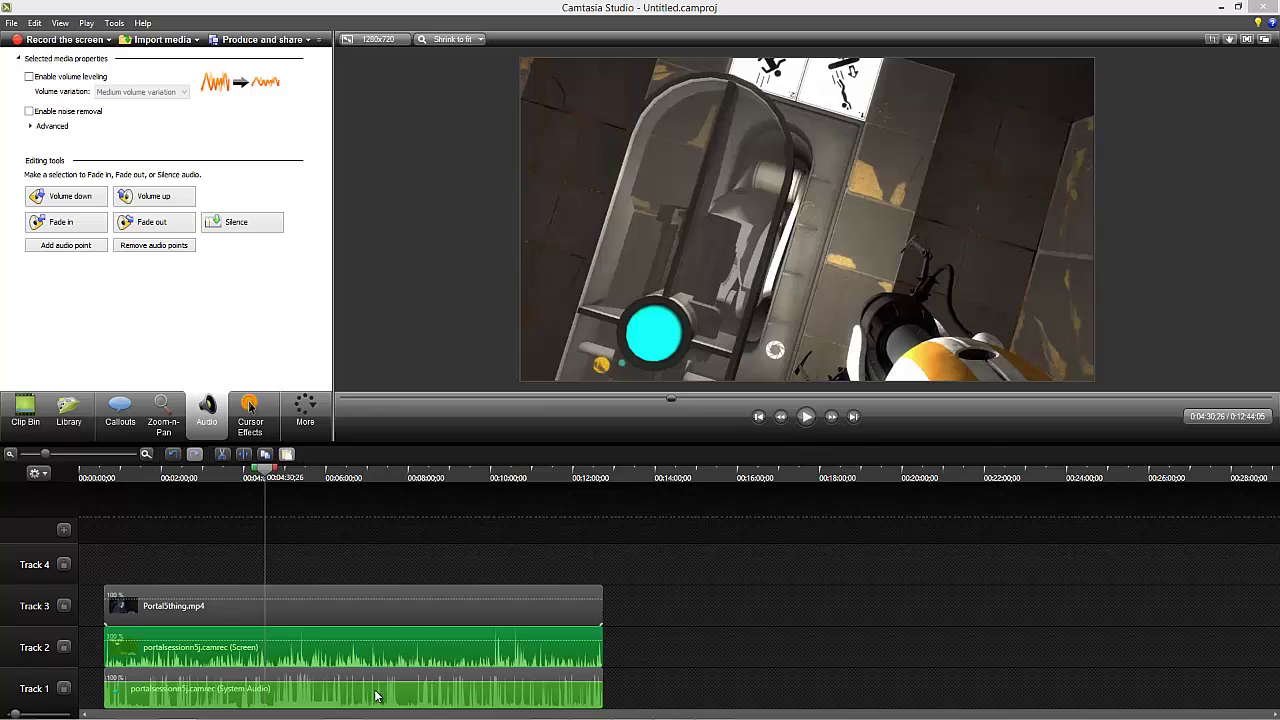
Step: Place the playhead at 0:00:36;28 and move the three clips up one track each, onto Tracks 4, 3 and 2
left_click(260, 656)
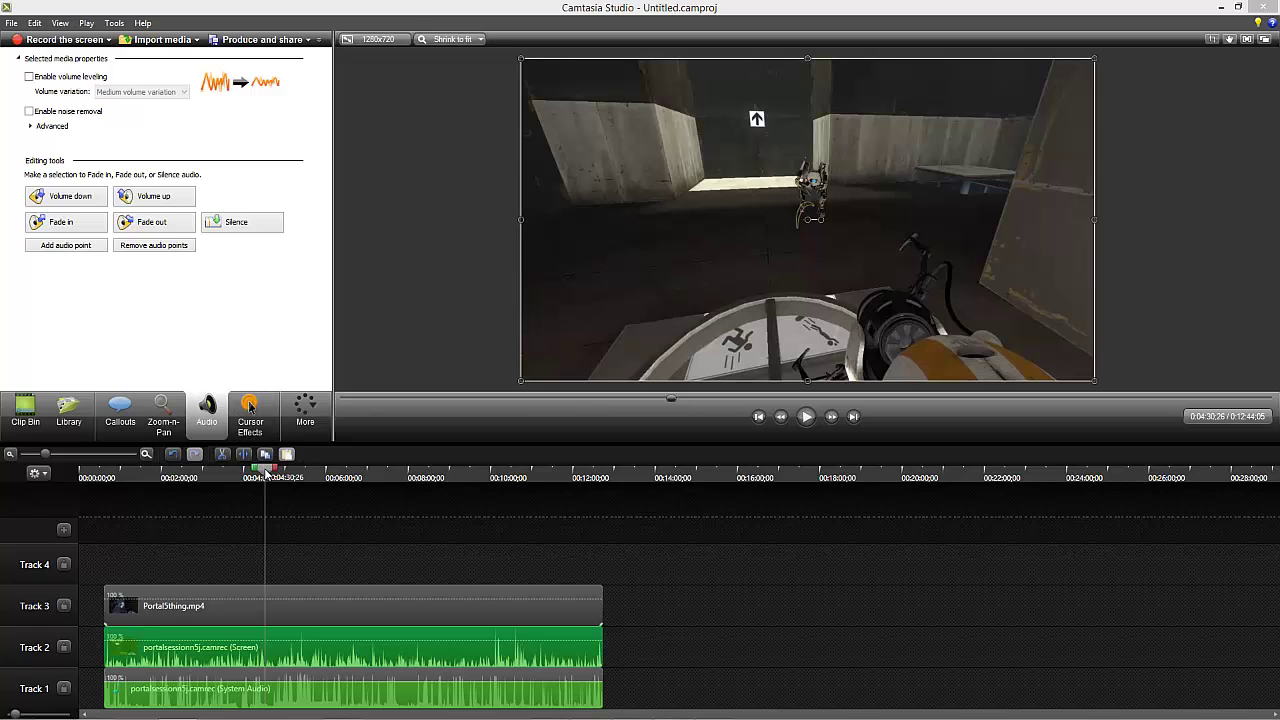
left_click_drag(257, 465, 114, 493)
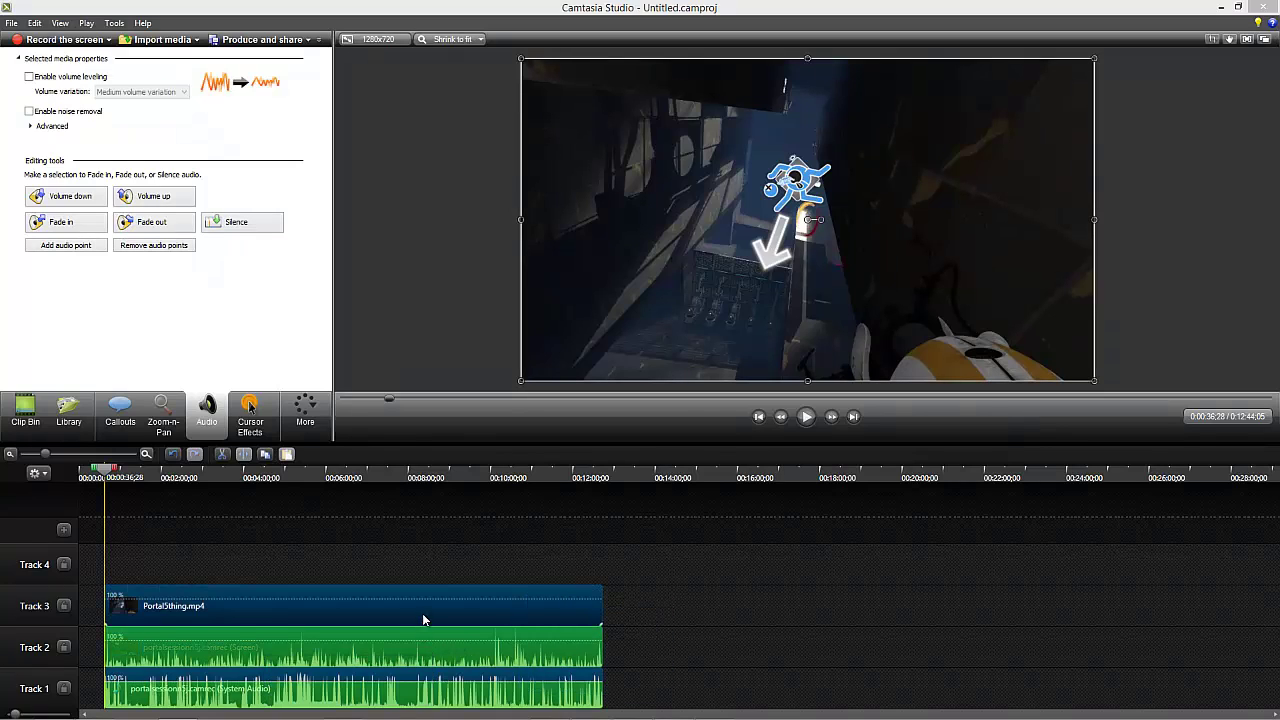
scroll(426, 612, "down", 1)
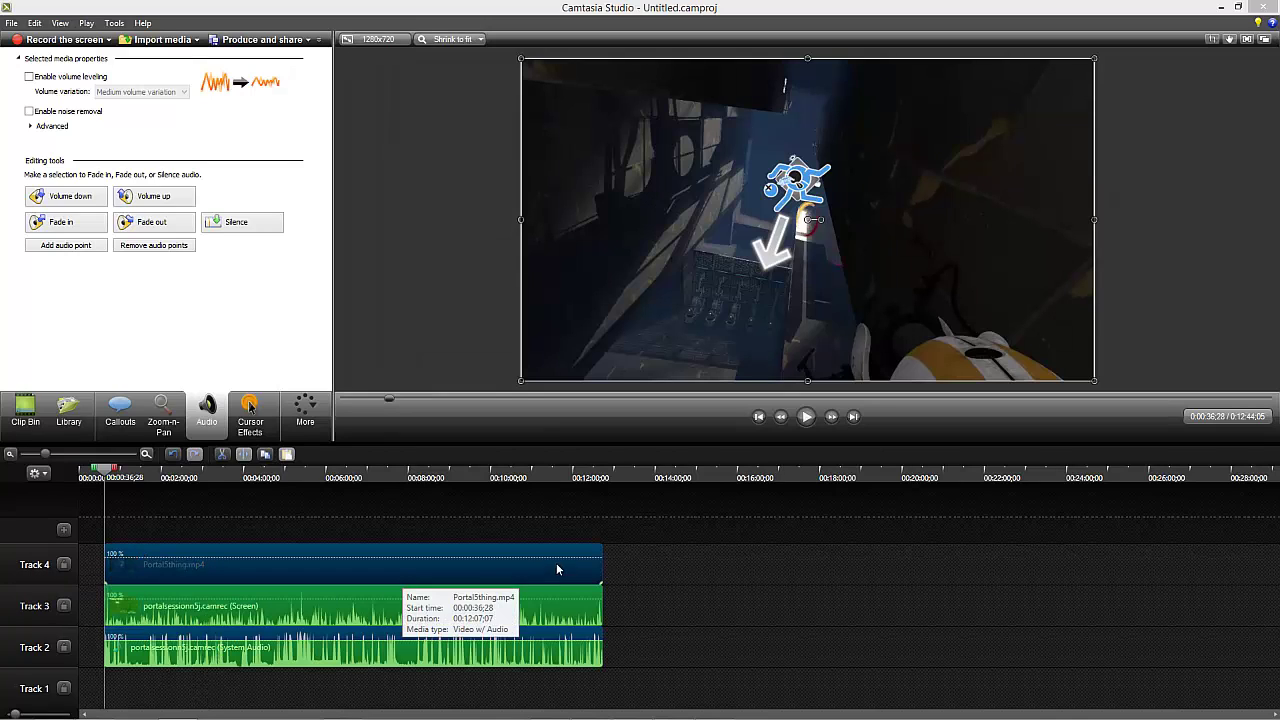
Step: Play the footage to 0:00:45;02, split the Portal5thing.mp4 clip there and move its remaining part down to Track 1
left_click(807, 417)
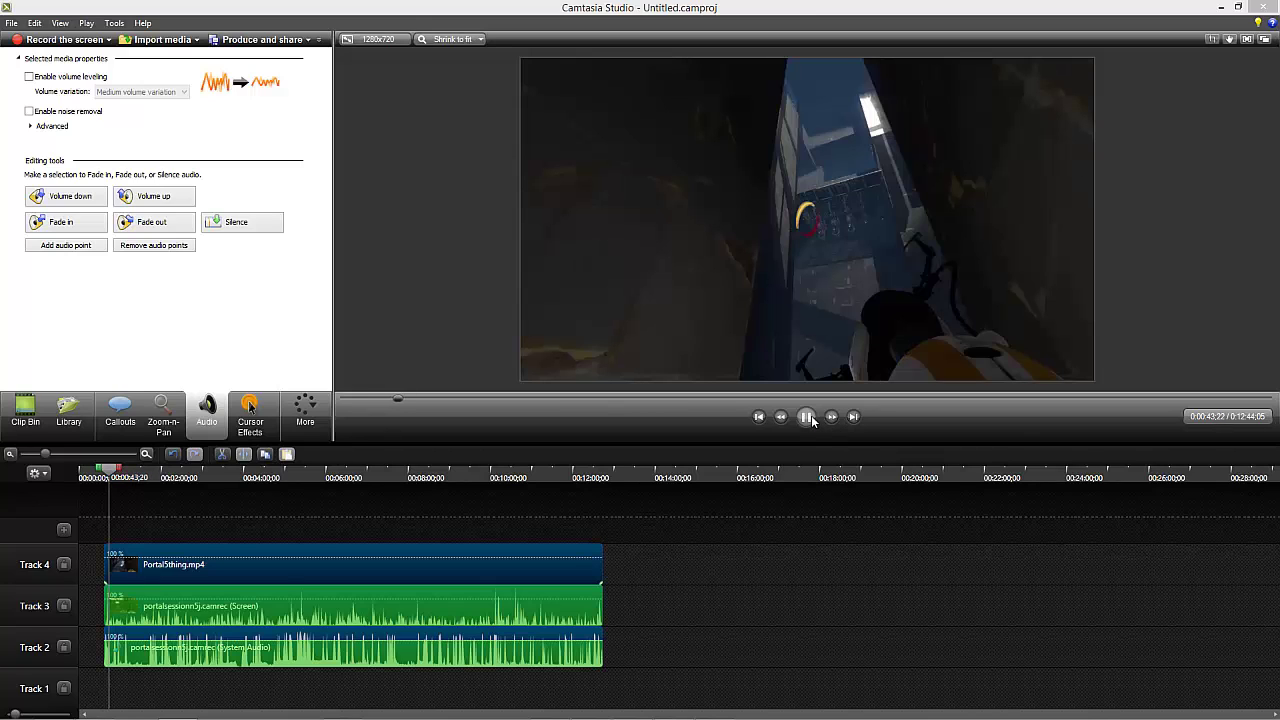
left_click(206, 568)
left_click(206, 568)
left_click(188, 619)
left_click_drag(186, 566, 173, 687)
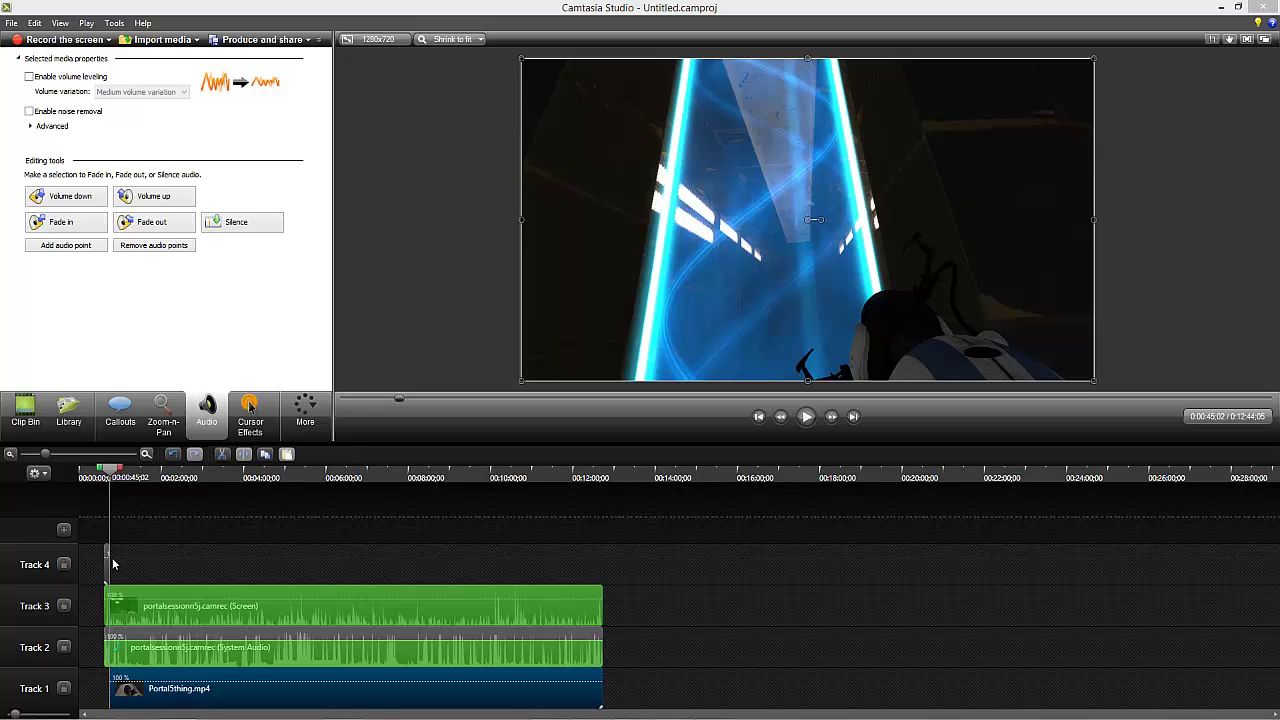
Step: Play on to 0:01:24;09, split Portal5thing.mp4 on Track 1, move the remainder back to Track 4 and continue playback
left_click(806, 418)
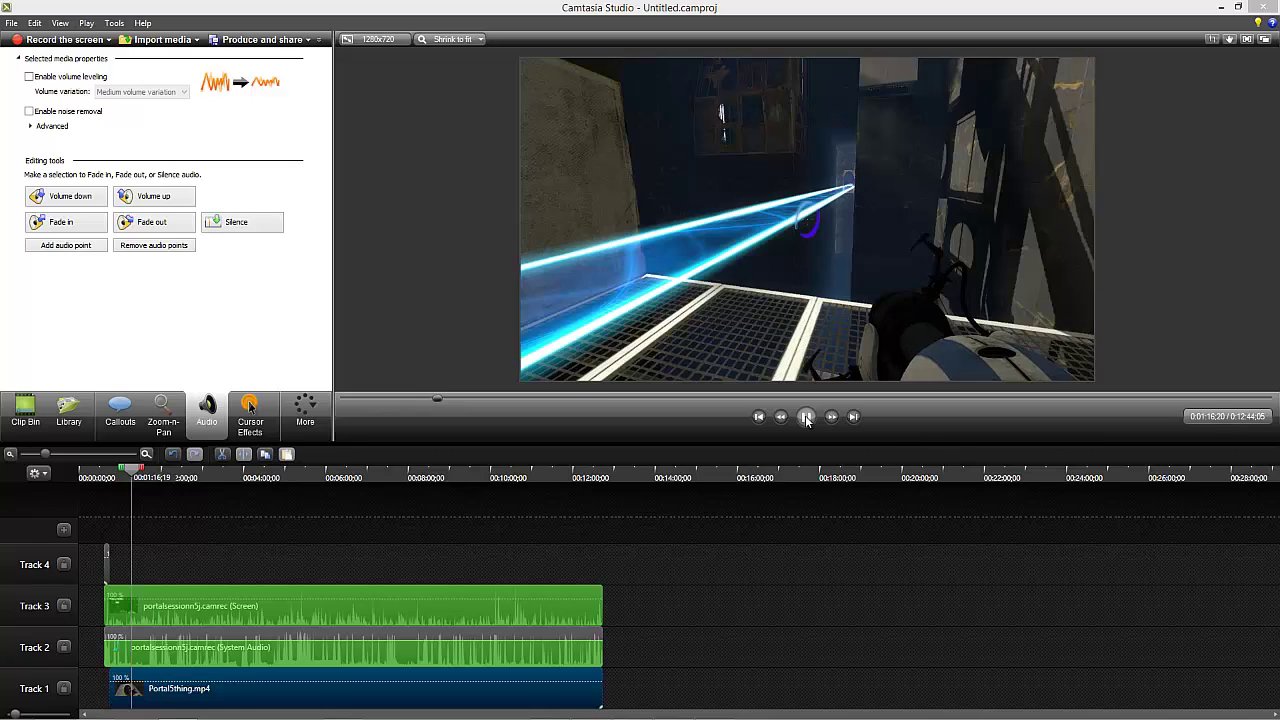
left_click(137, 473)
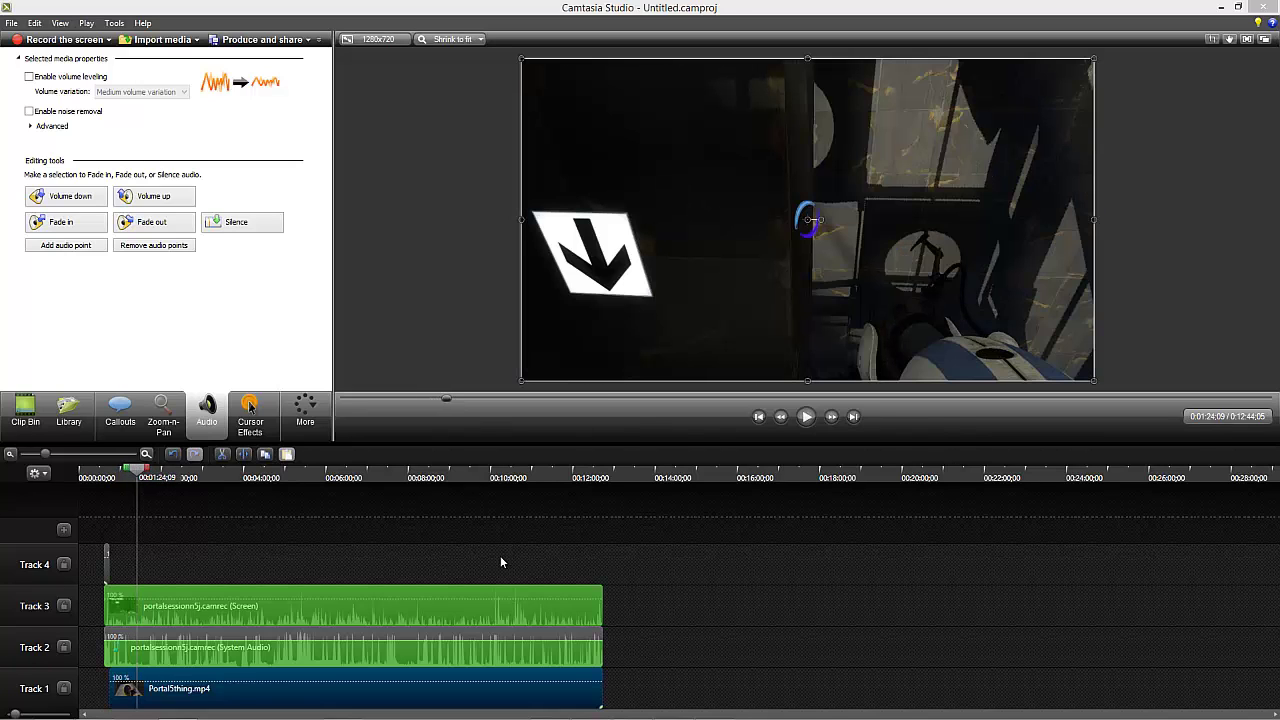
left_click(313, 578)
left_click(237, 690)
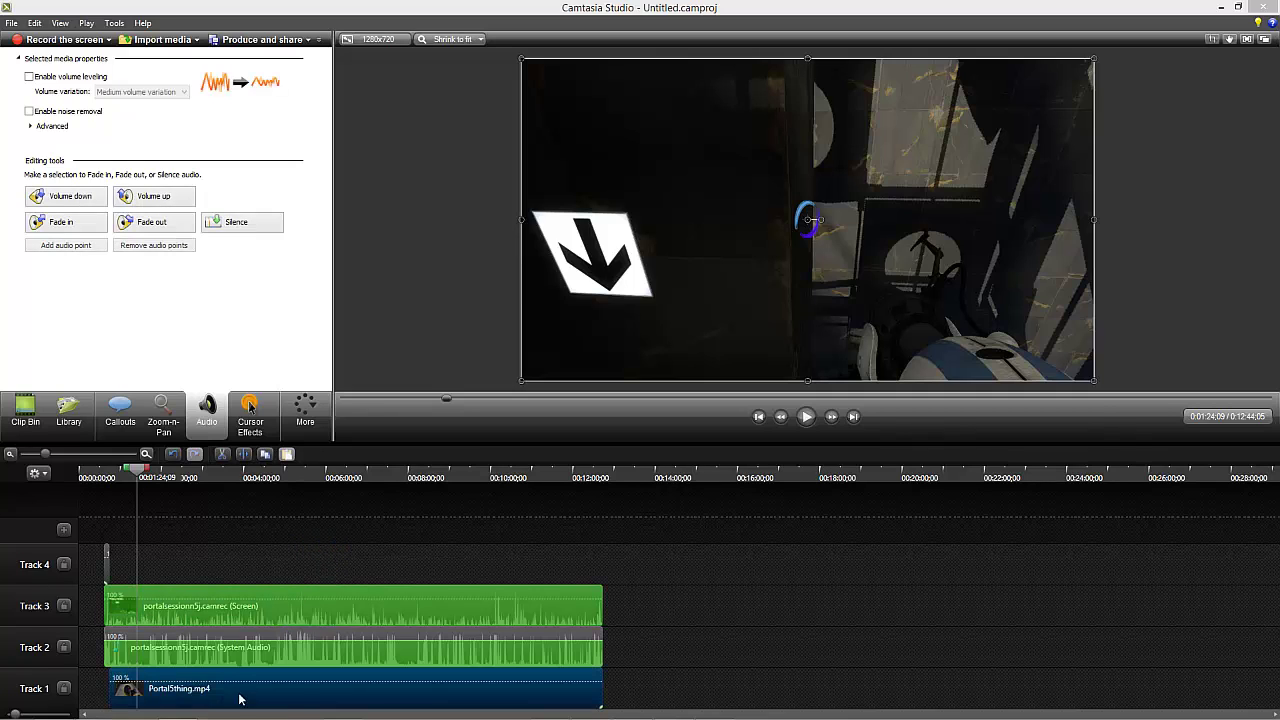
left_click(288, 712)
left_click_drag(266, 689, 263, 583)
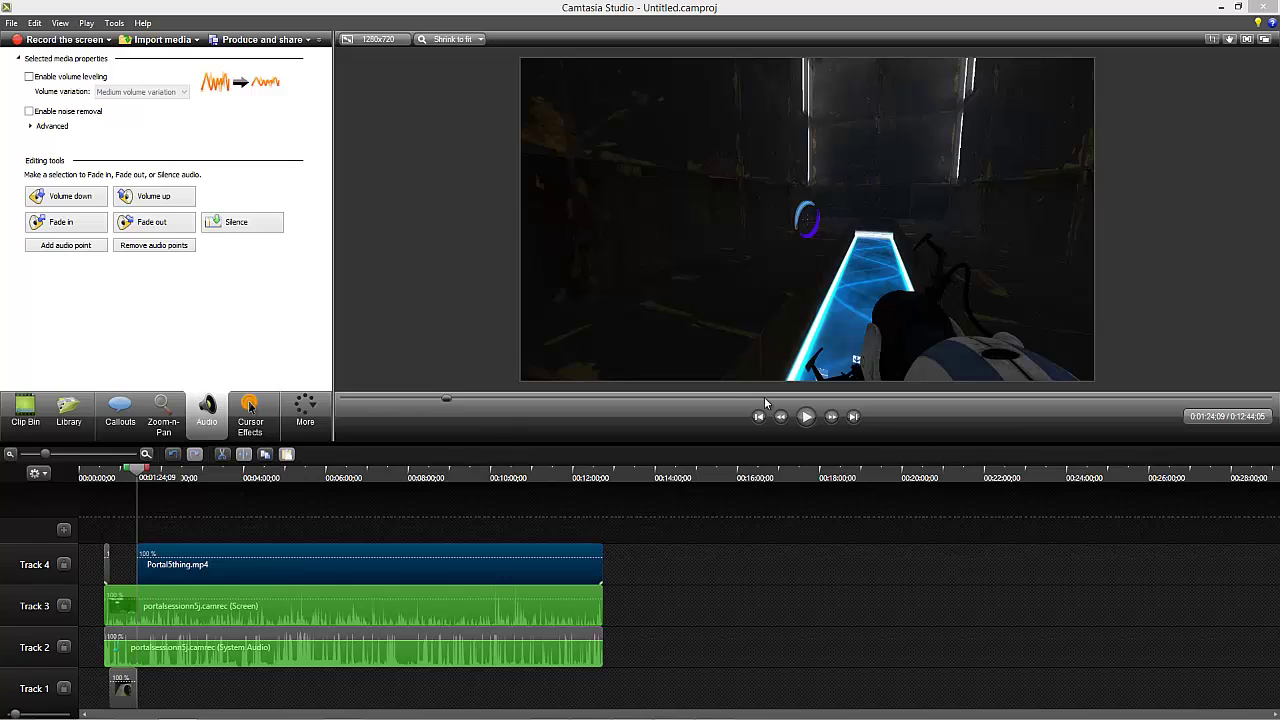
left_click(806, 416)
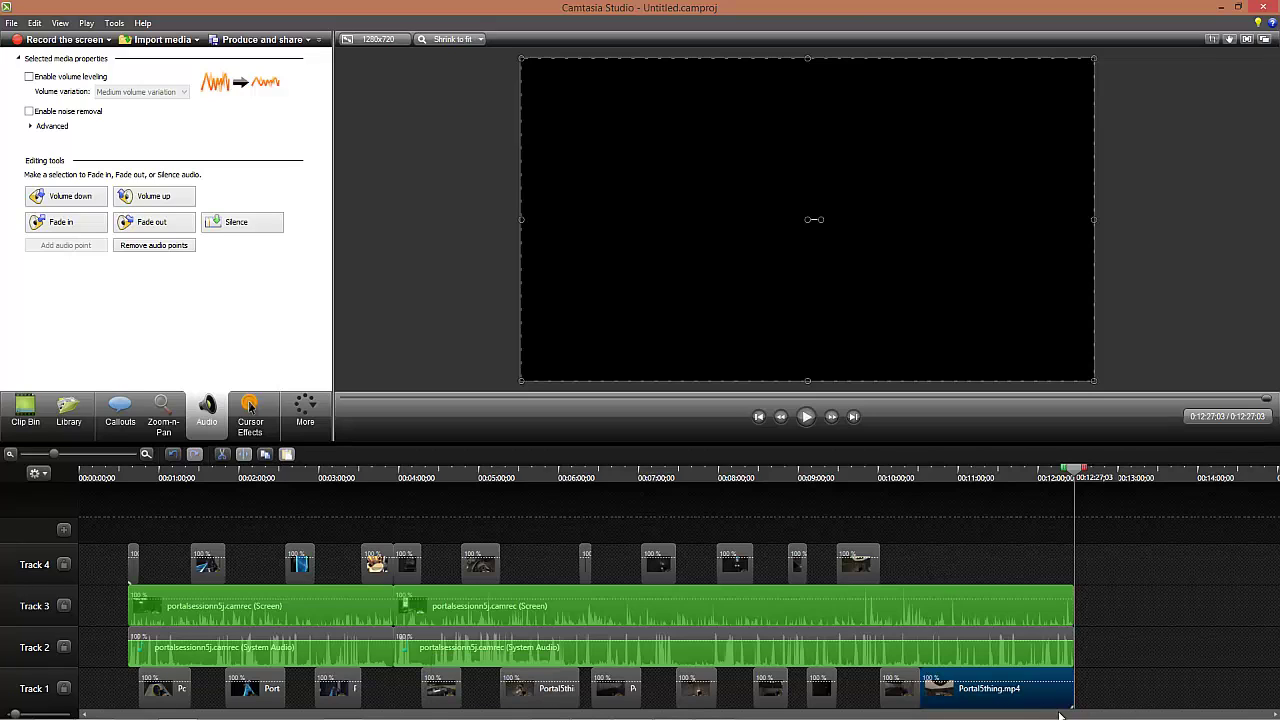
Step: Scrub through the timeline to review the camera switches between the Portal5thing.mp4 sections on Tracks 4 and 1
left_click(905, 688, "ctrl")
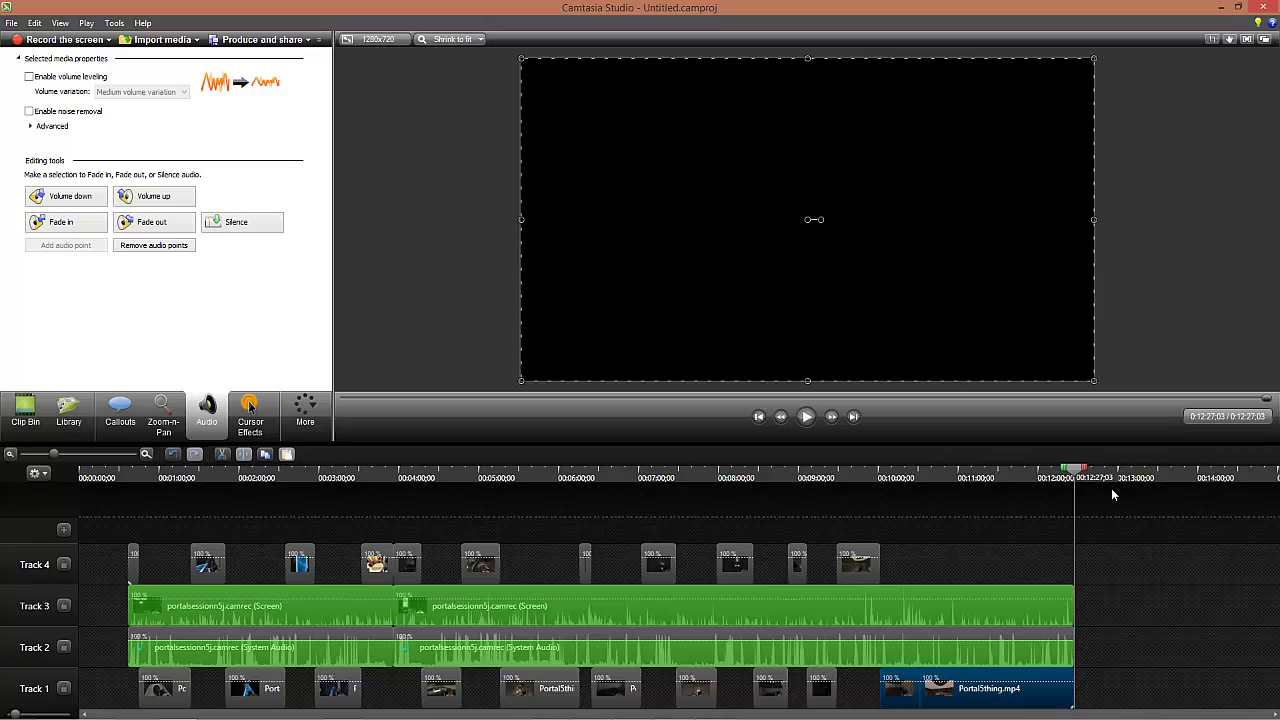
left_click_drag(1073, 478, 1033, 478)
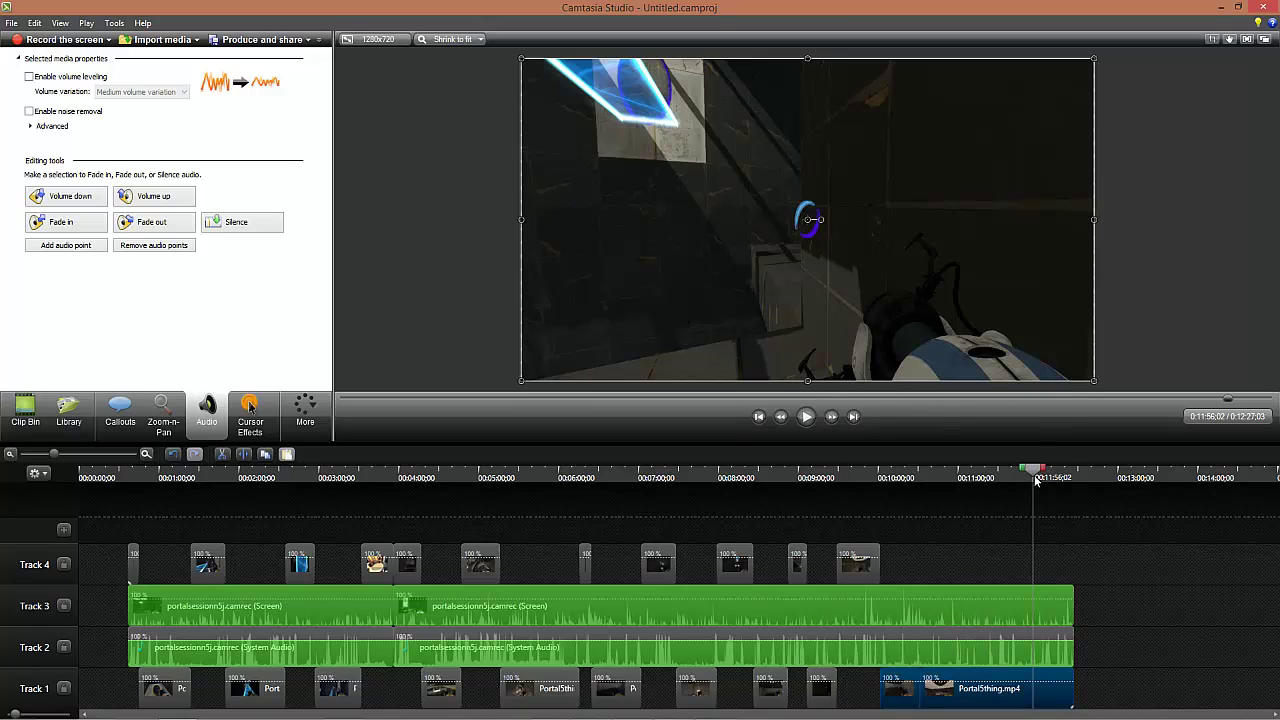
left_click(1075, 484)
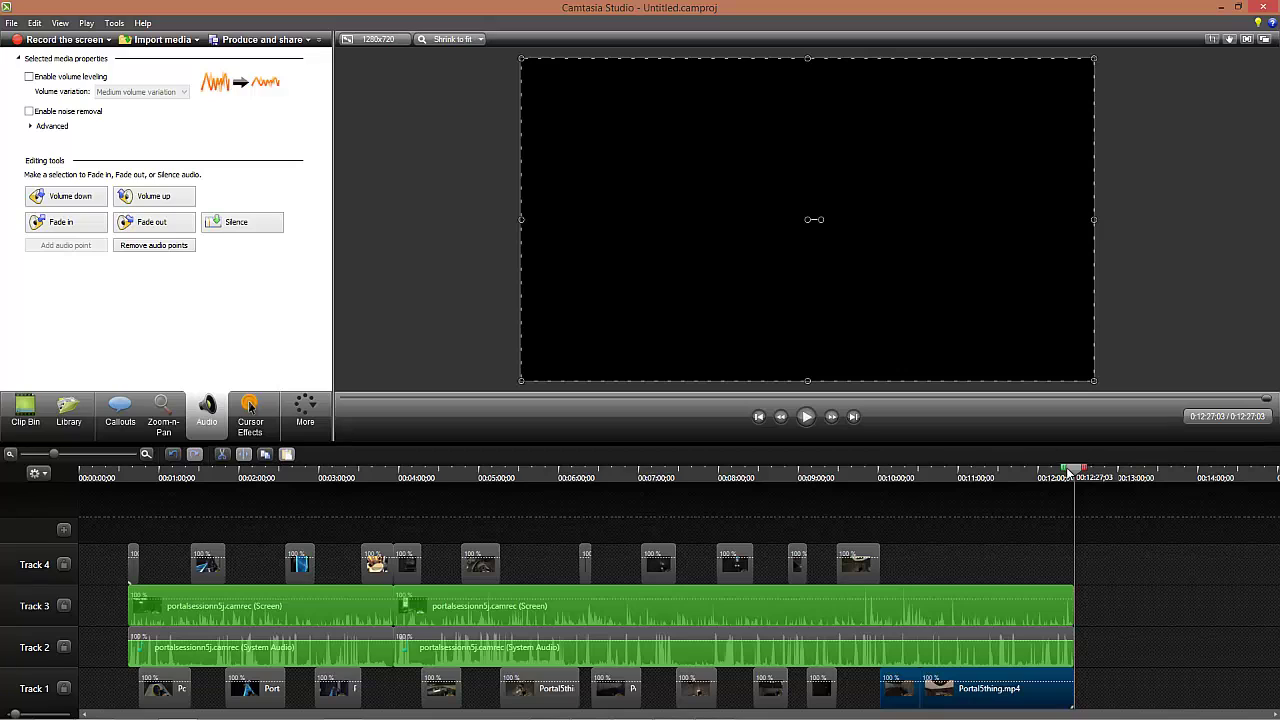
left_click_drag(1070, 470, 208, 552)
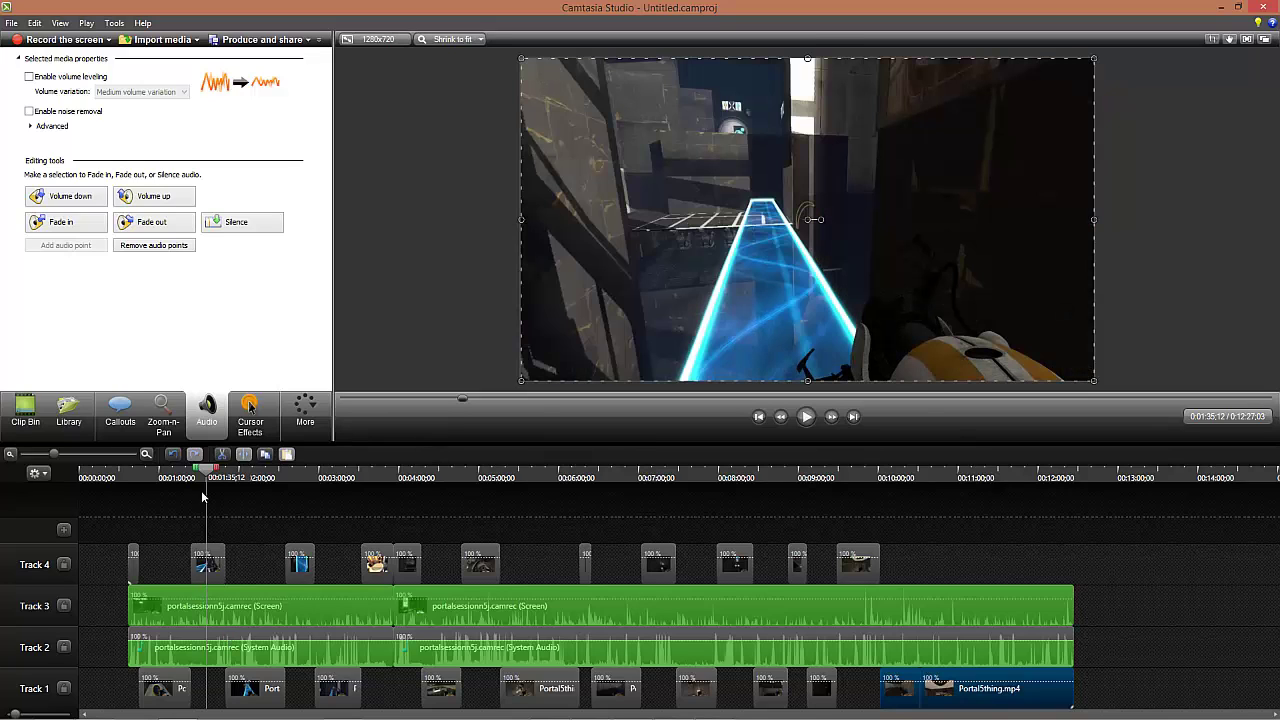
left_click_drag(207, 479, 252, 478)
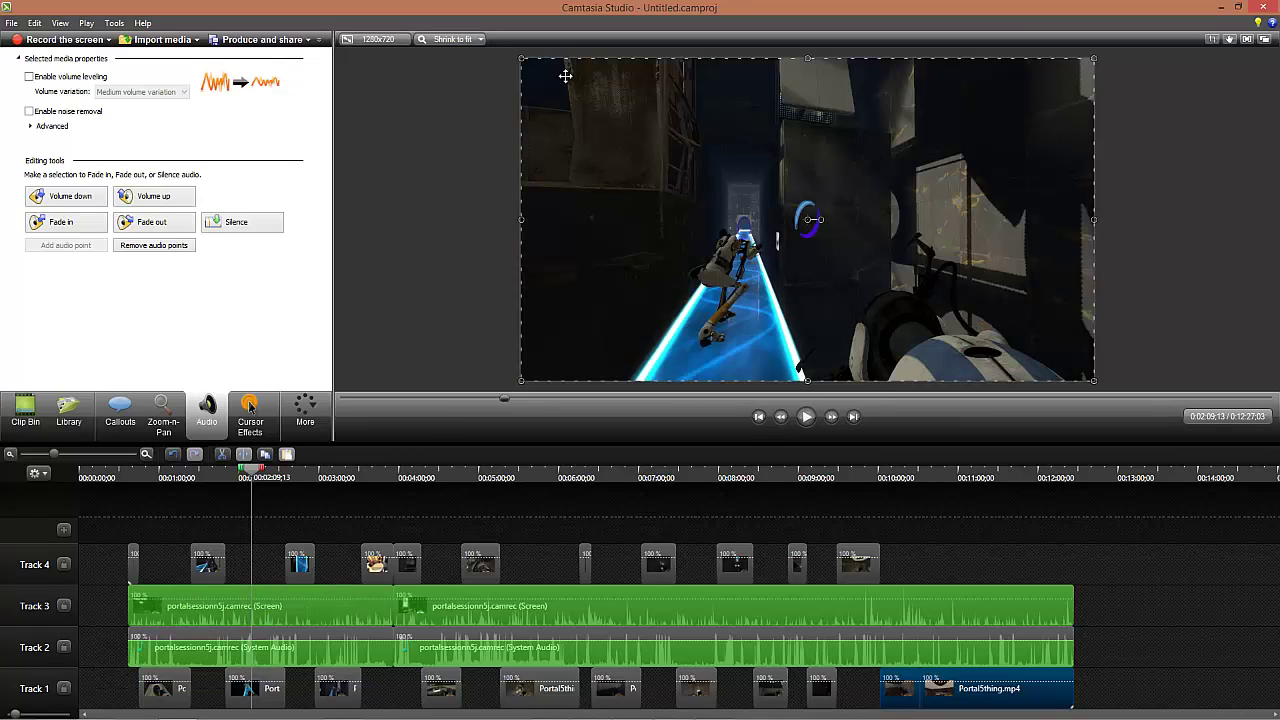
Step: Add the DOMCAM image on Track 5, spanning the first through last Track 4 clips, and place it in the frame's upper-left corner
left_click(25, 410)
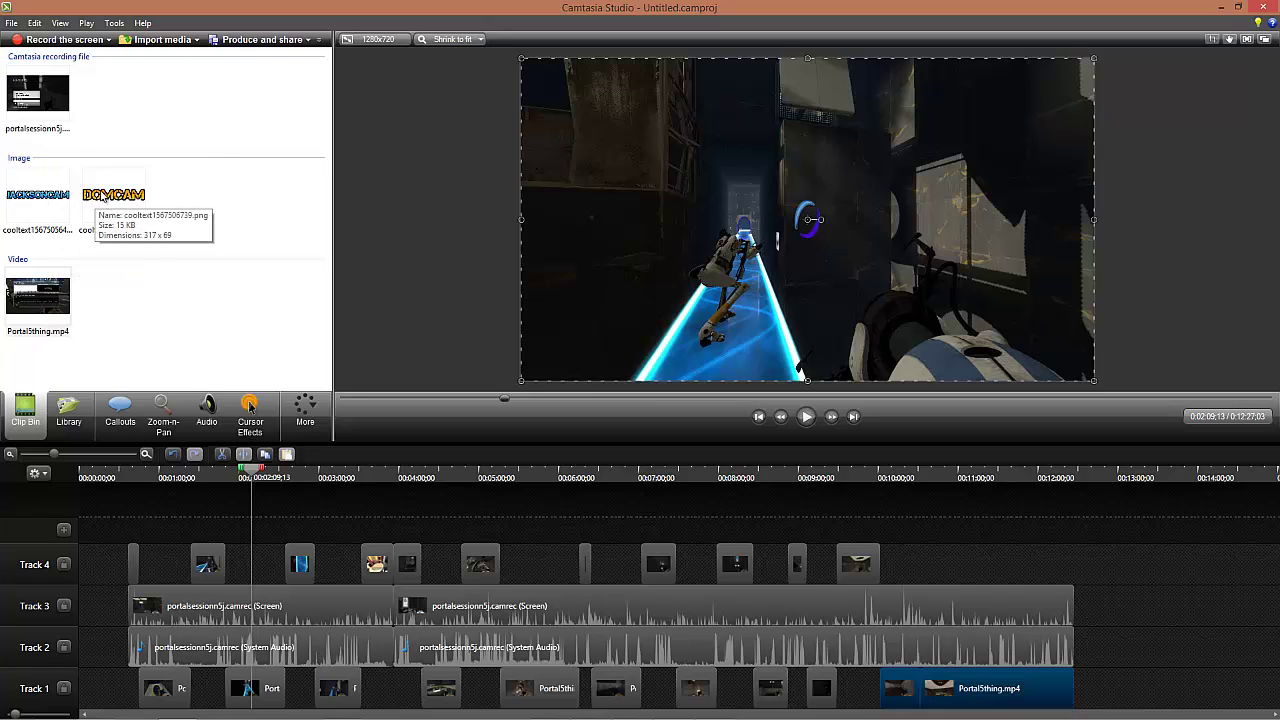
left_click_drag(113, 195, 140, 522)
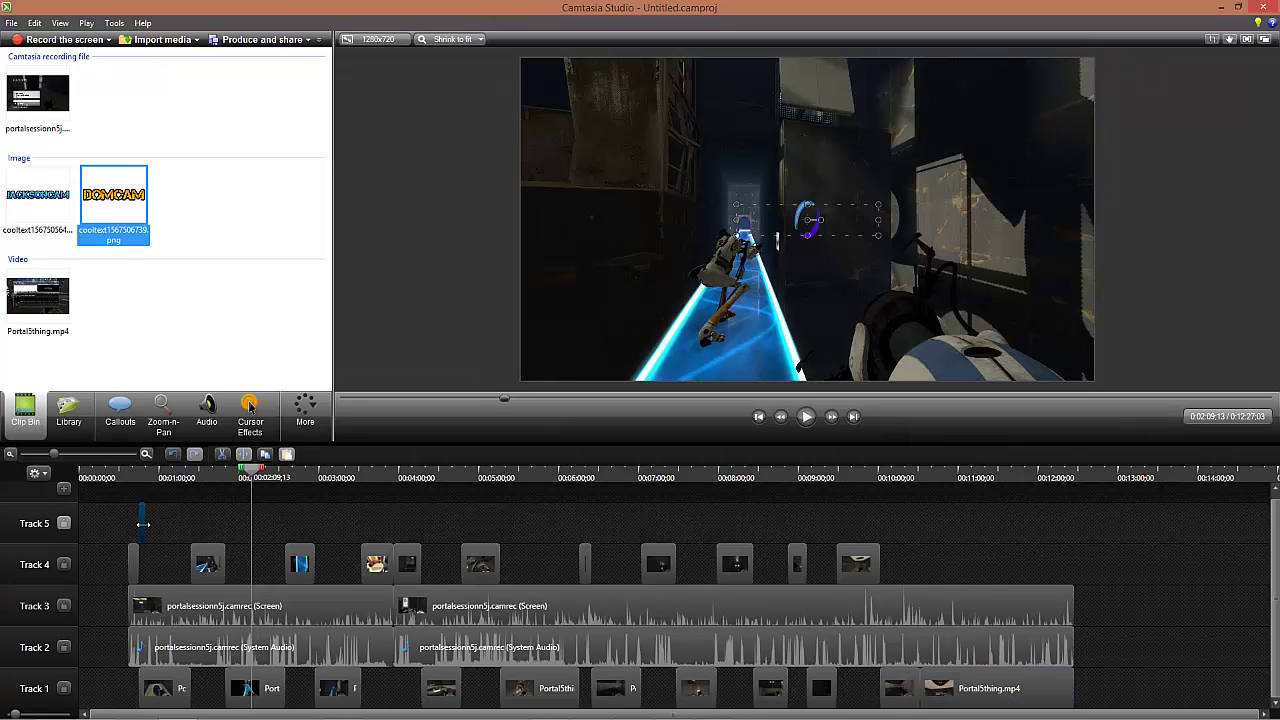
left_click(140, 525)
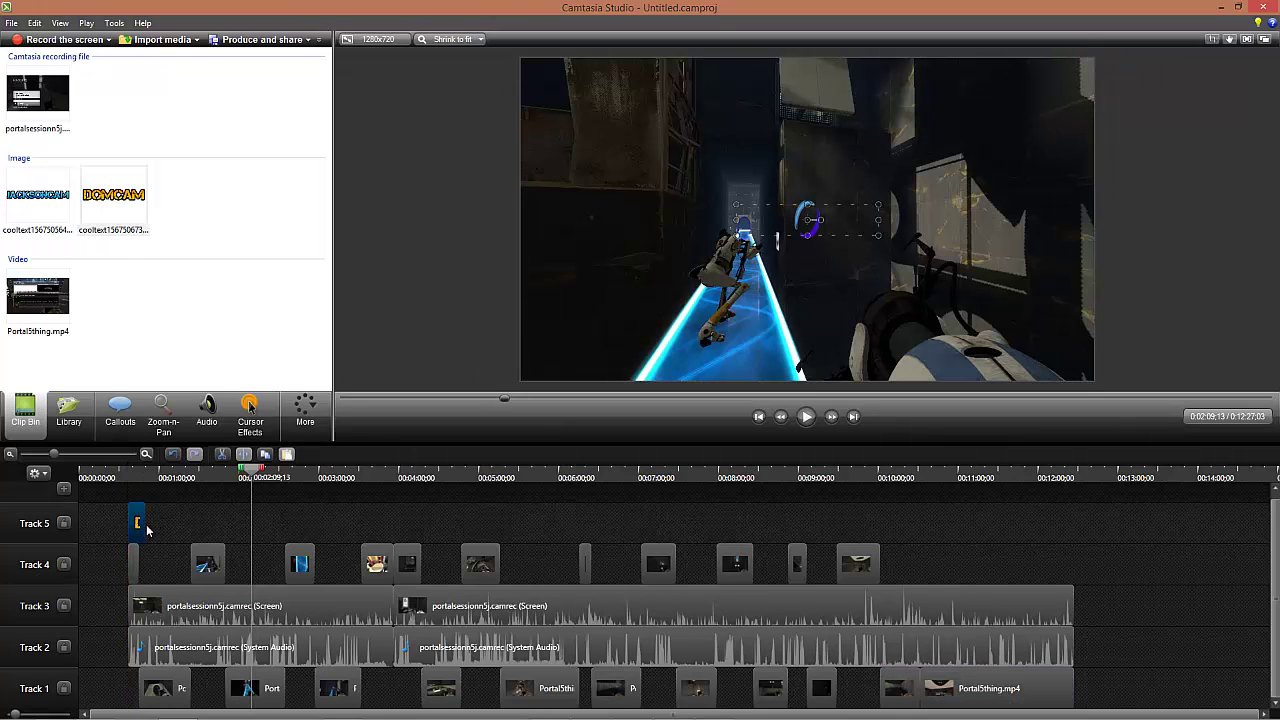
left_click_drag(148, 524, 877, 522)
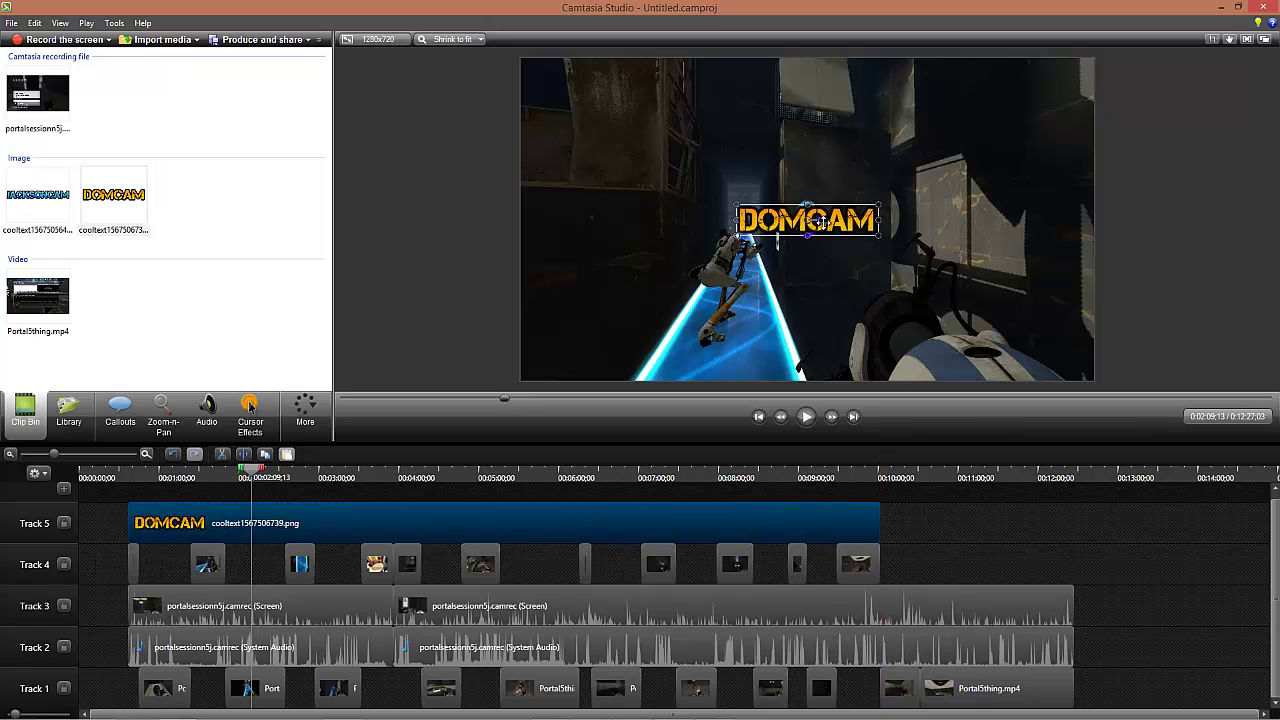
left_click_drag(822, 222, 623, 76)
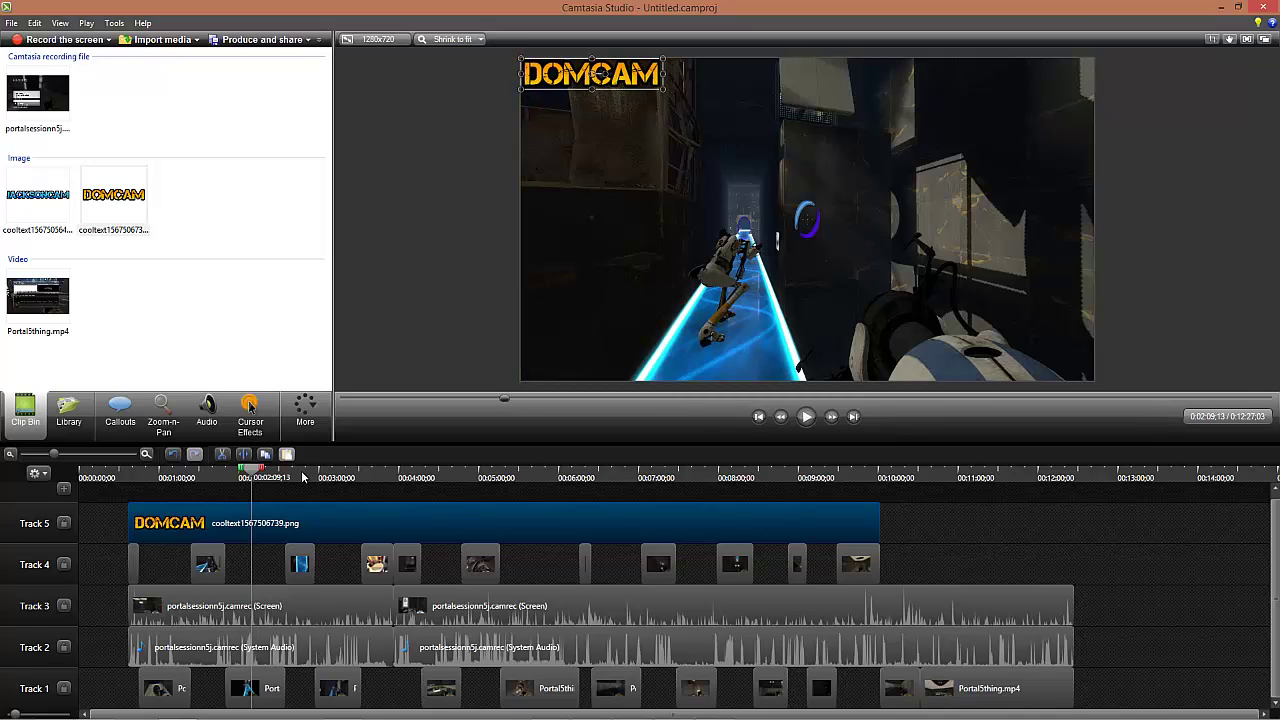
Step: Split the DOMCAM image on Track 5 at every camera switch from 0:00:45;02 to 0:09:28;27
left_click_drag(252, 479, 142, 503)
left_click(156, 530)
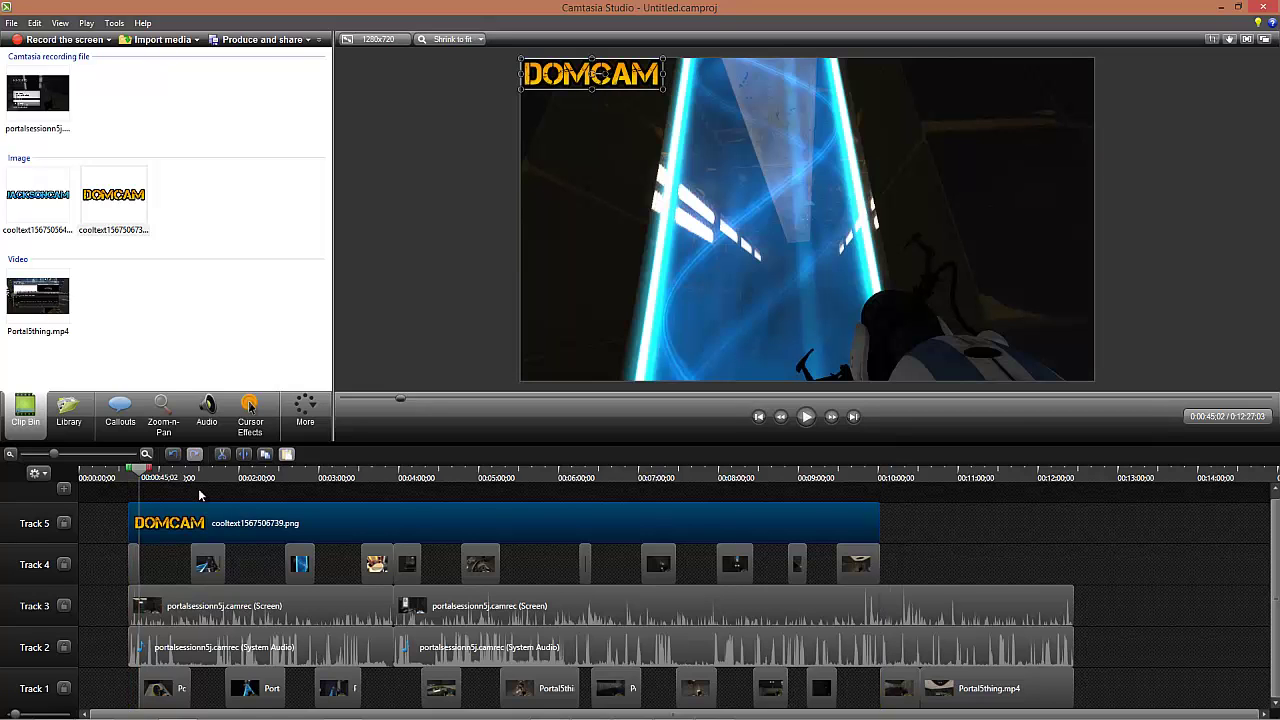
key("s")
left_click_drag(140, 471, 315, 502)
key("s")
left_click(244, 525)
key("s")
left_click(295, 525)
key("s")
key("s")
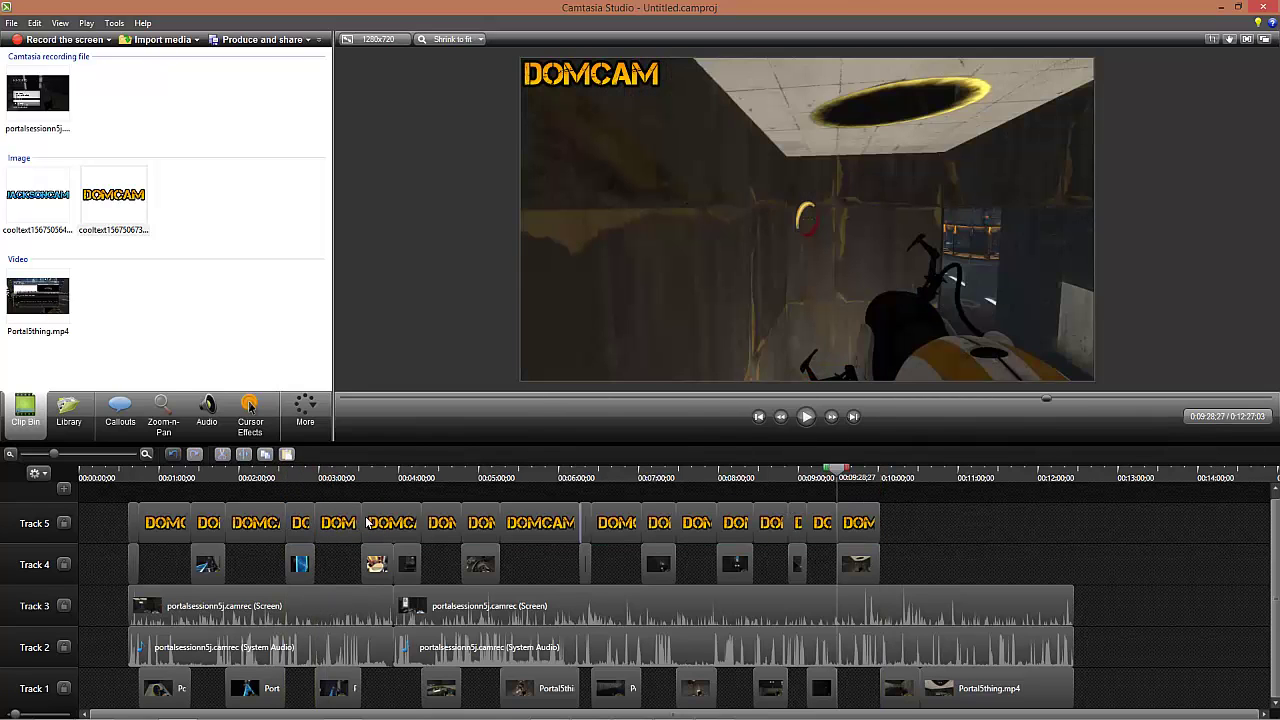
Step: Delete the DOMCAM sections on Track 5 that coincide with the Portal5thing.mp4 pieces on Track 1
left_click(168, 528)
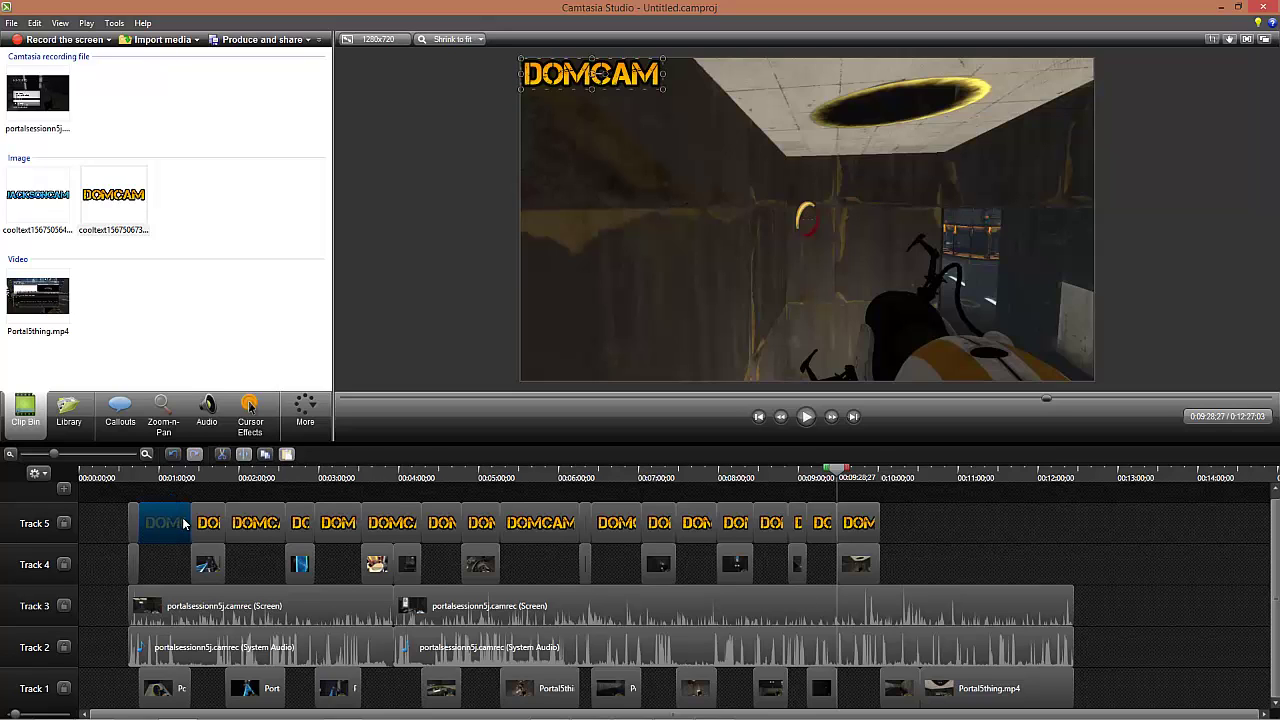
key("Delete")
left_click(253, 530)
key("Delete")
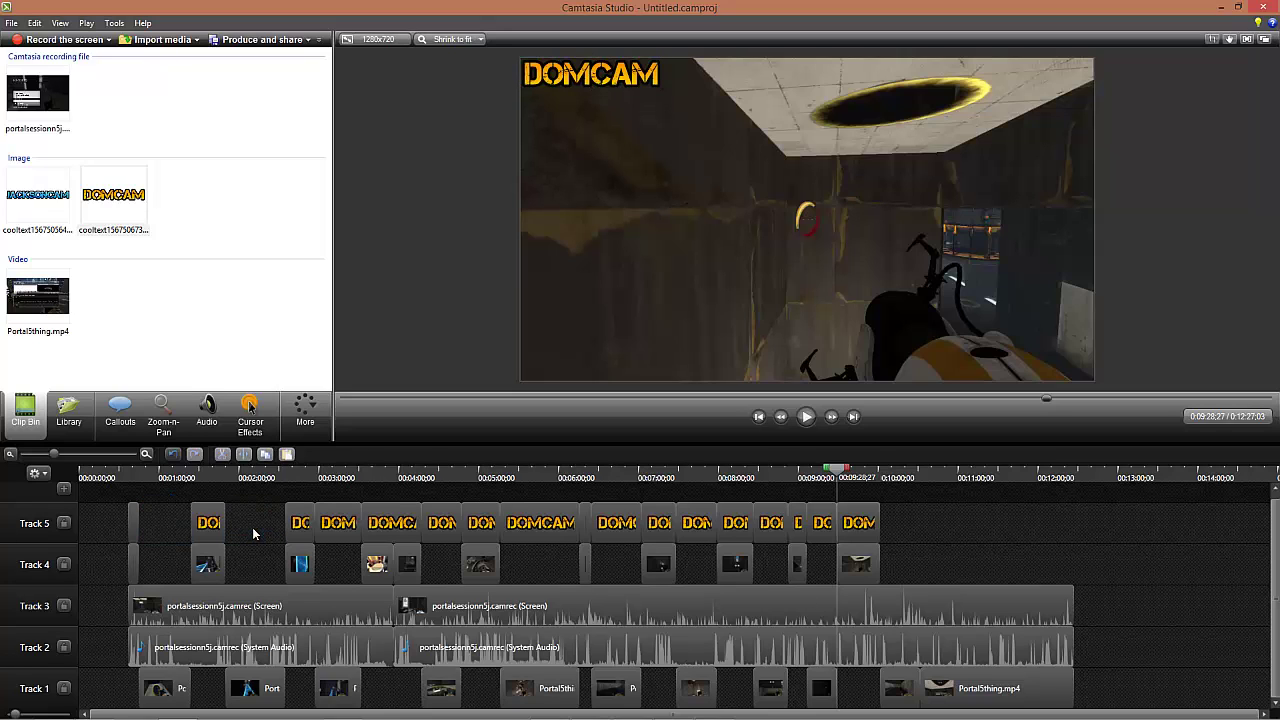
left_click(345, 515)
key("Delete")
left_click(441, 512)
key("Delete")
left_click(547, 540)
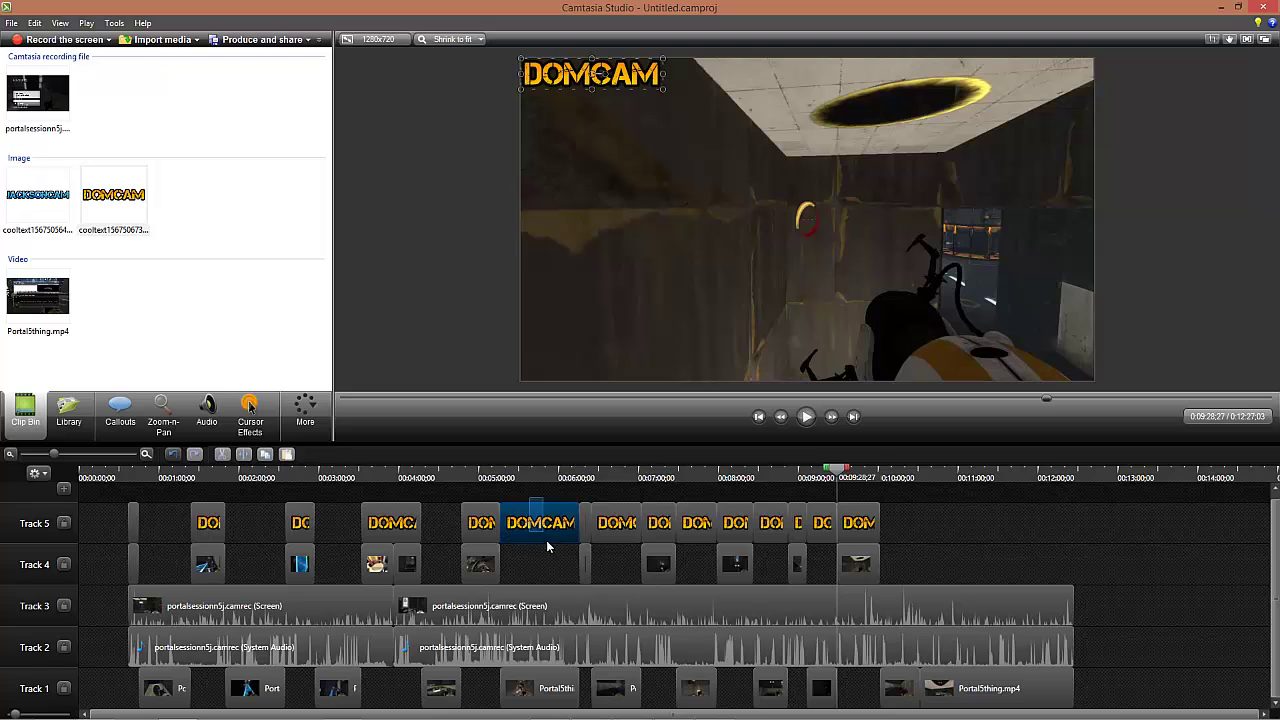
key("Delete")
left_click(617, 520)
key("Delete")
left_click(697, 522)
key("Delete")
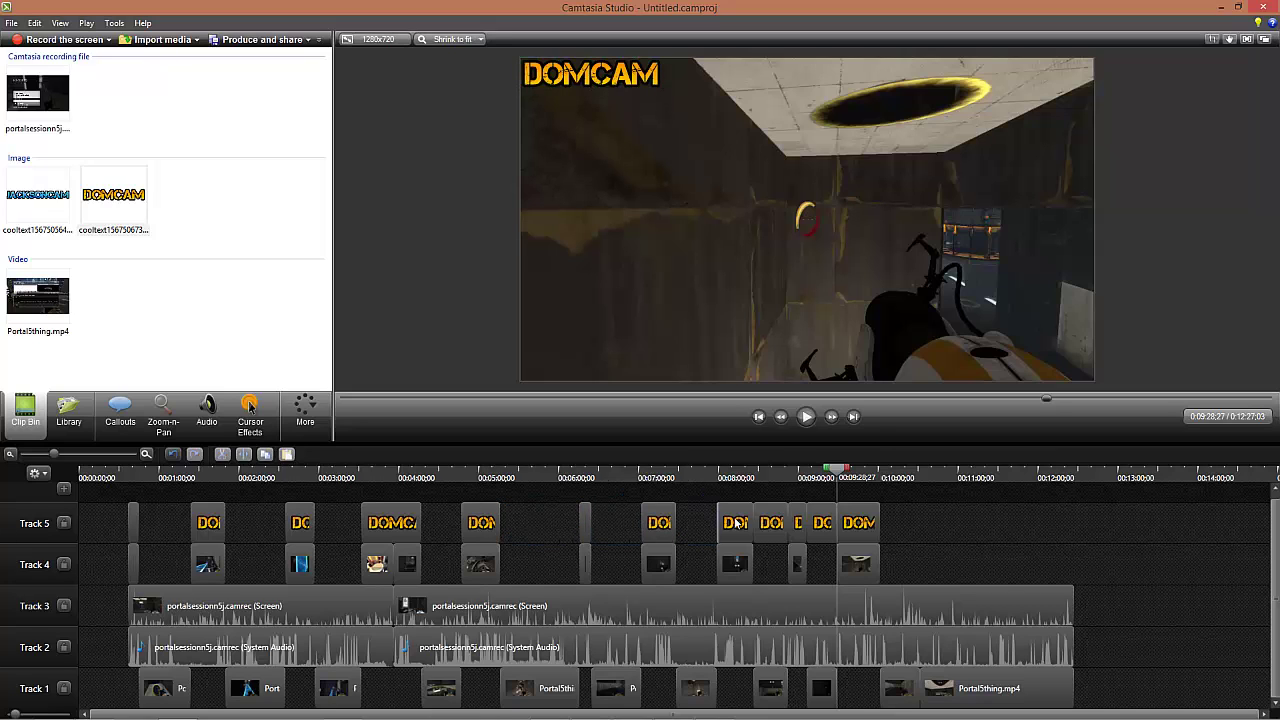
left_click(773, 527)
key("Delete")
left_click(825, 518)
key("Delete")
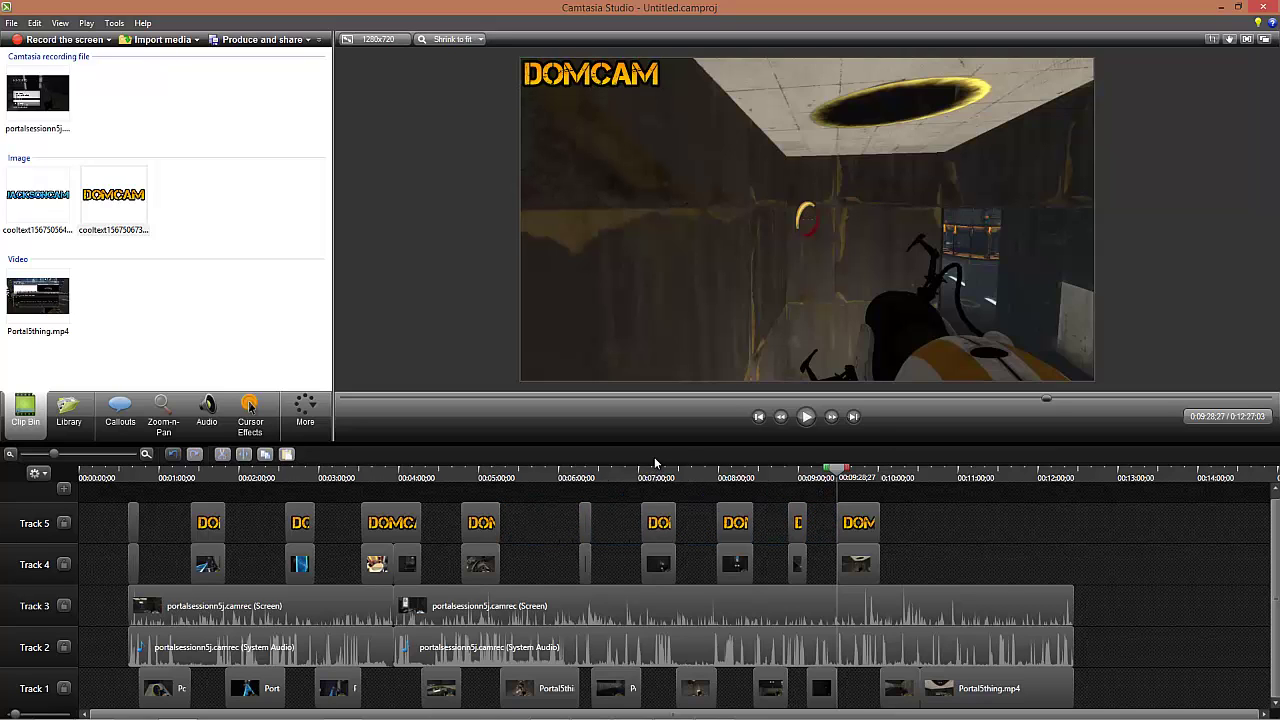
Step: Add the JACKSONCAM image on Track 6 from 0:00:45;02 to the footage's end and split it at every camera switch
left_click_drag(55, 215, 1077, 515)
left_click_drag(839, 478, 800, 494)
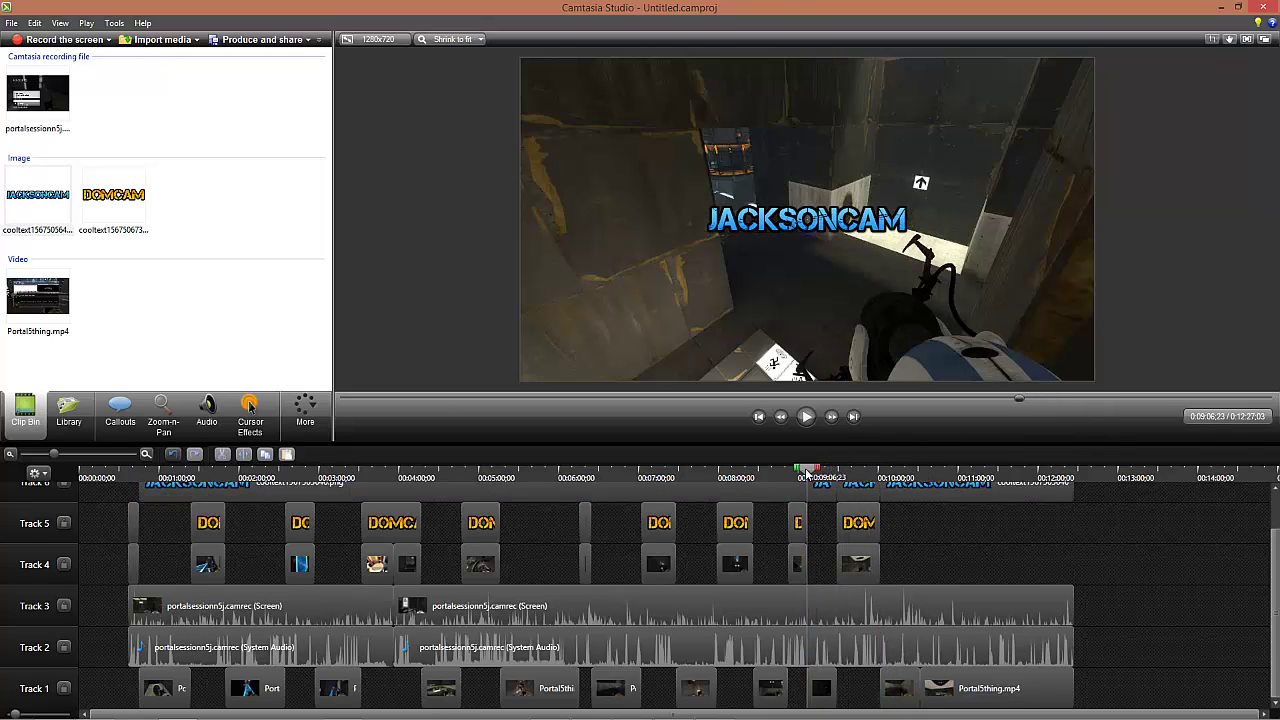
left_click_drag(215, 472, 171, 481)
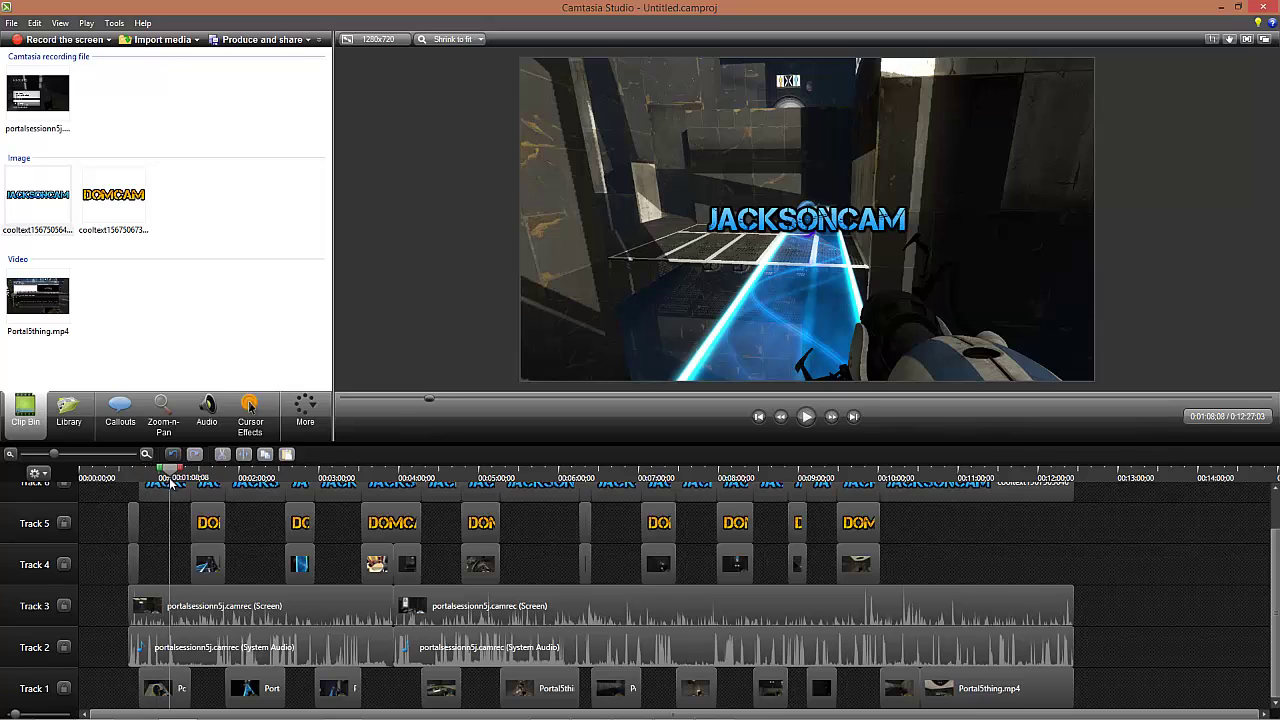
Step: Delete the JACKSONCAM sections on Track 6 that lie above the DOMCAM pieces on Track 5
scroll(328, 528, "up", 1)
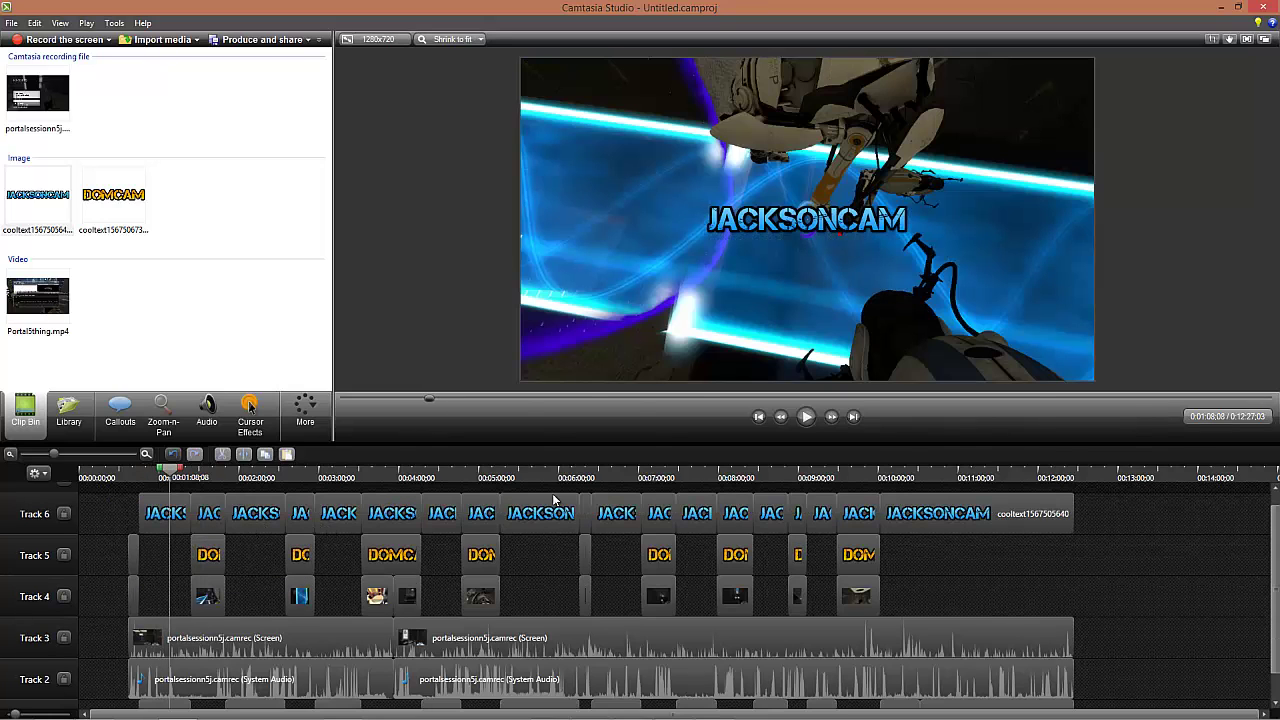
left_click(214, 515)
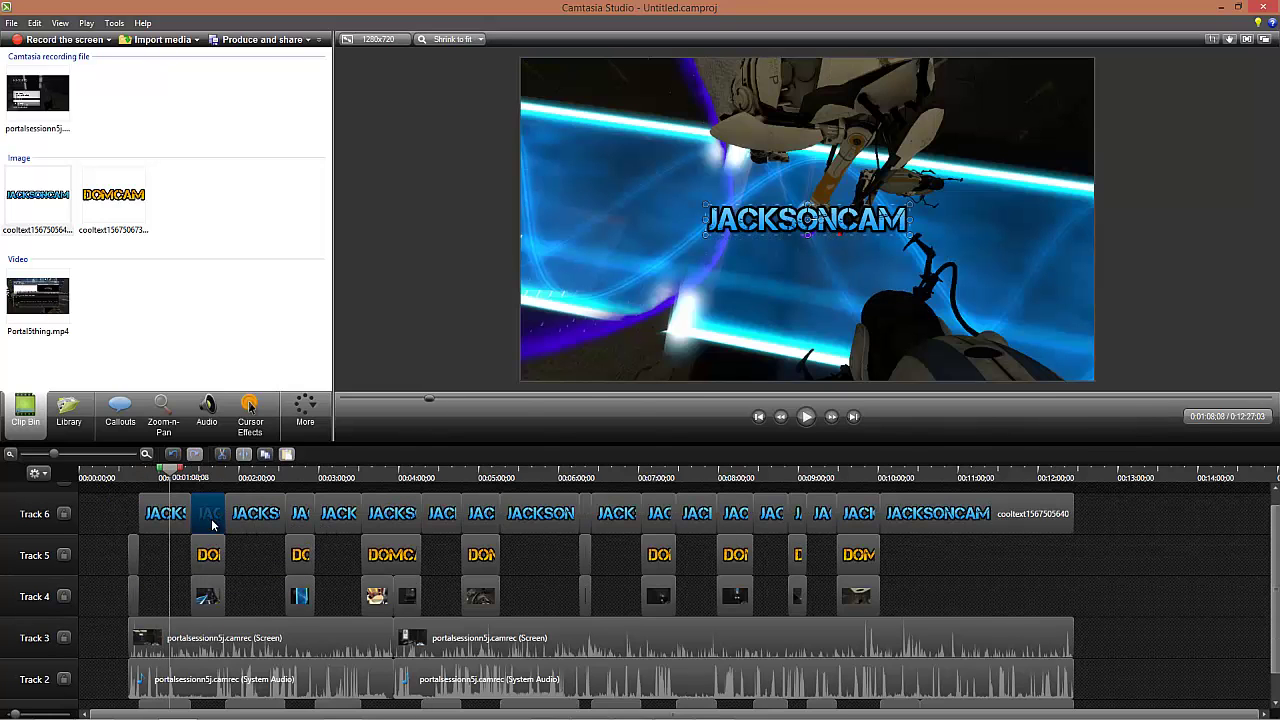
key("Delete")
left_click(307, 515)
key("Delete")
left_click(391, 515)
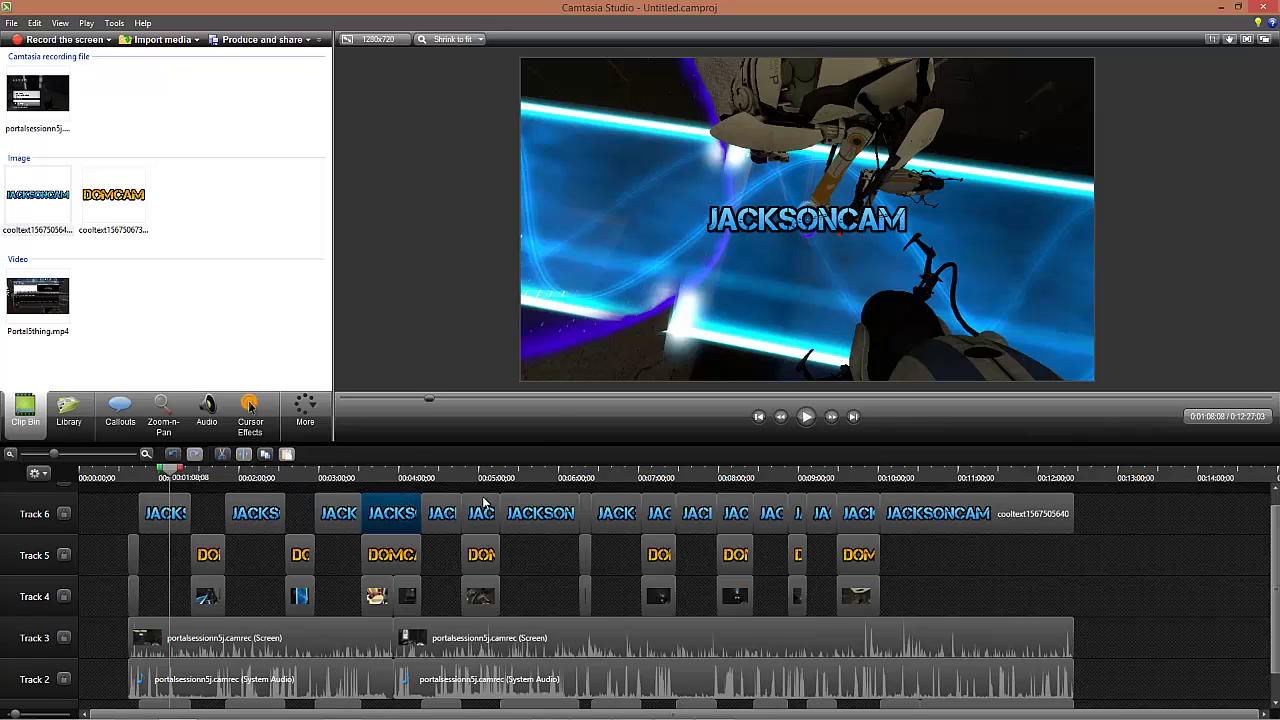
key("Delete")
left_click(480, 515)
key("Delete")
left_click(655, 513)
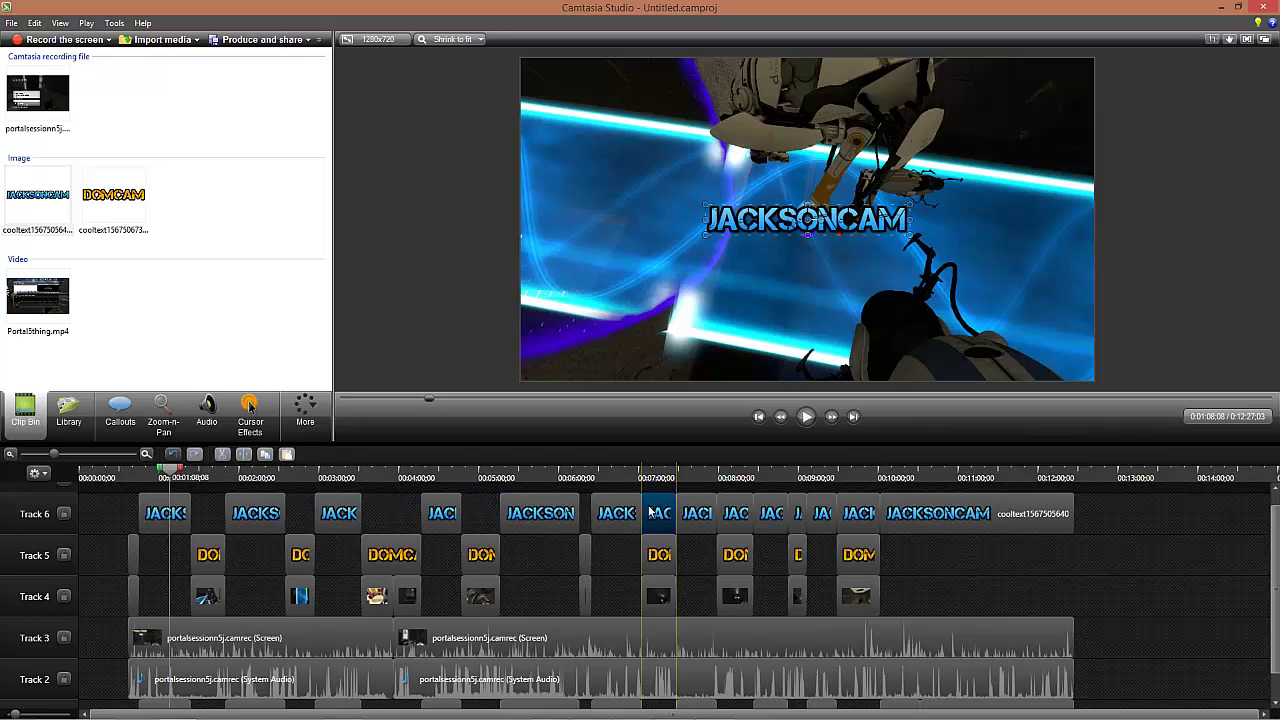
key("Delete")
left_click(728, 513)
key("Delete")
left_click(797, 513)
key("Delete")
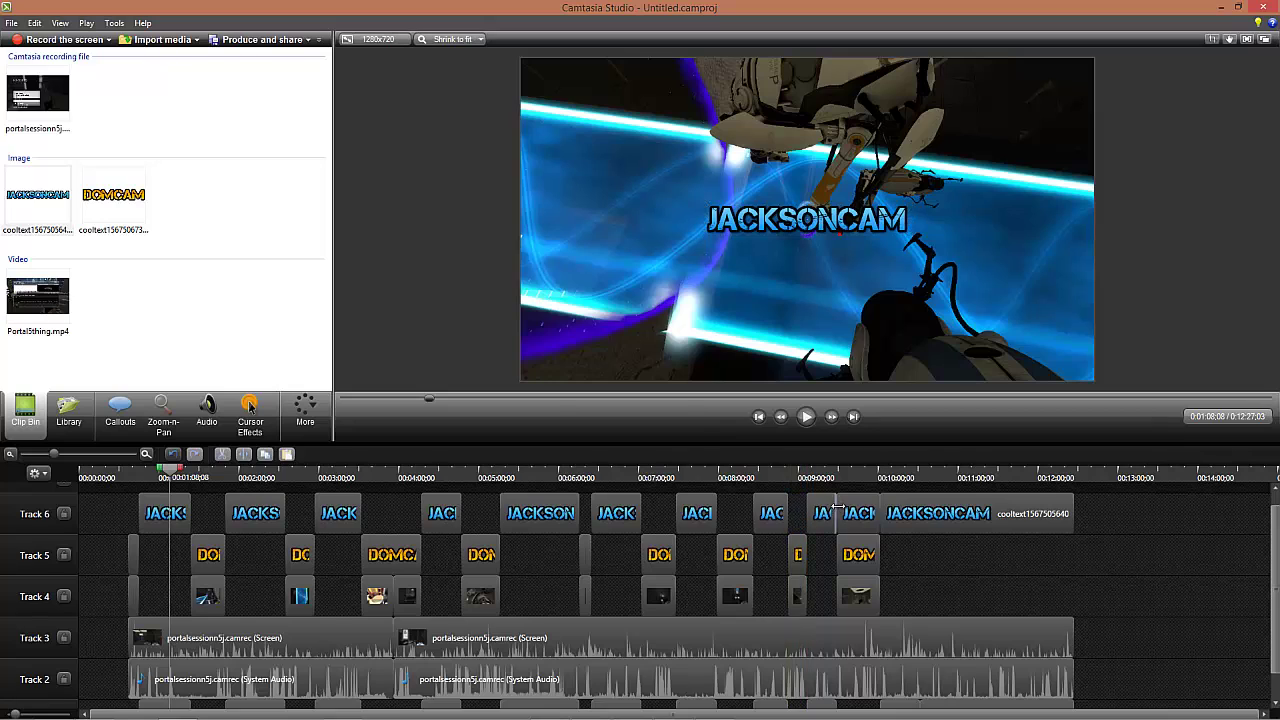
key("Delete")
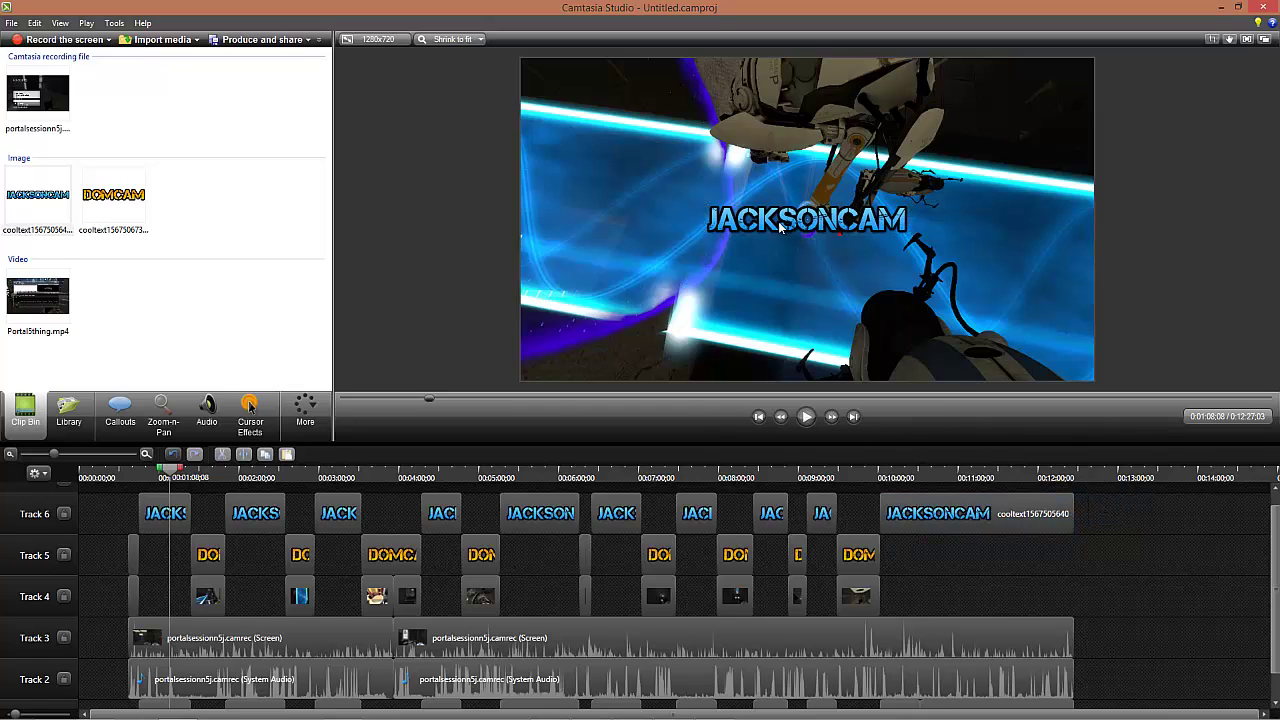
Step: Select all remaining JACKSONCAM sections on Track 6 and move them together to the frame's upper-left corner
left_click_drag(1125, 516, 122, 518)
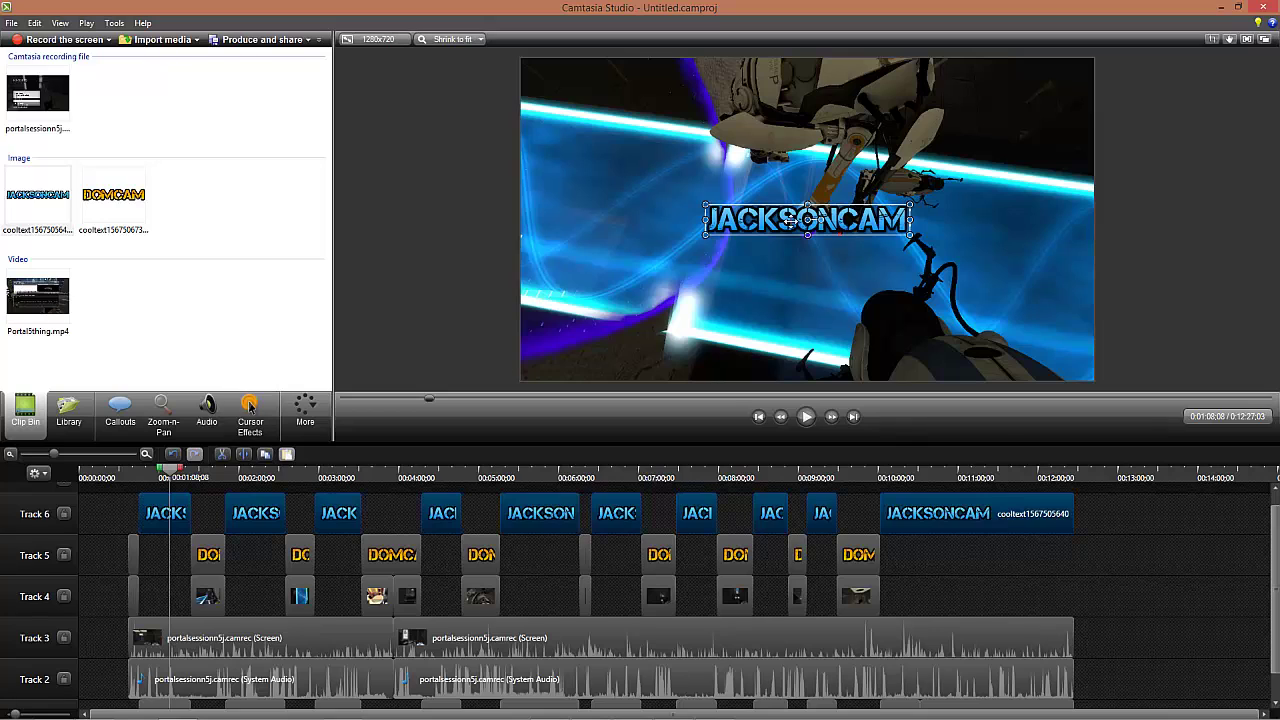
left_click_drag(759, 211, 588, 79)
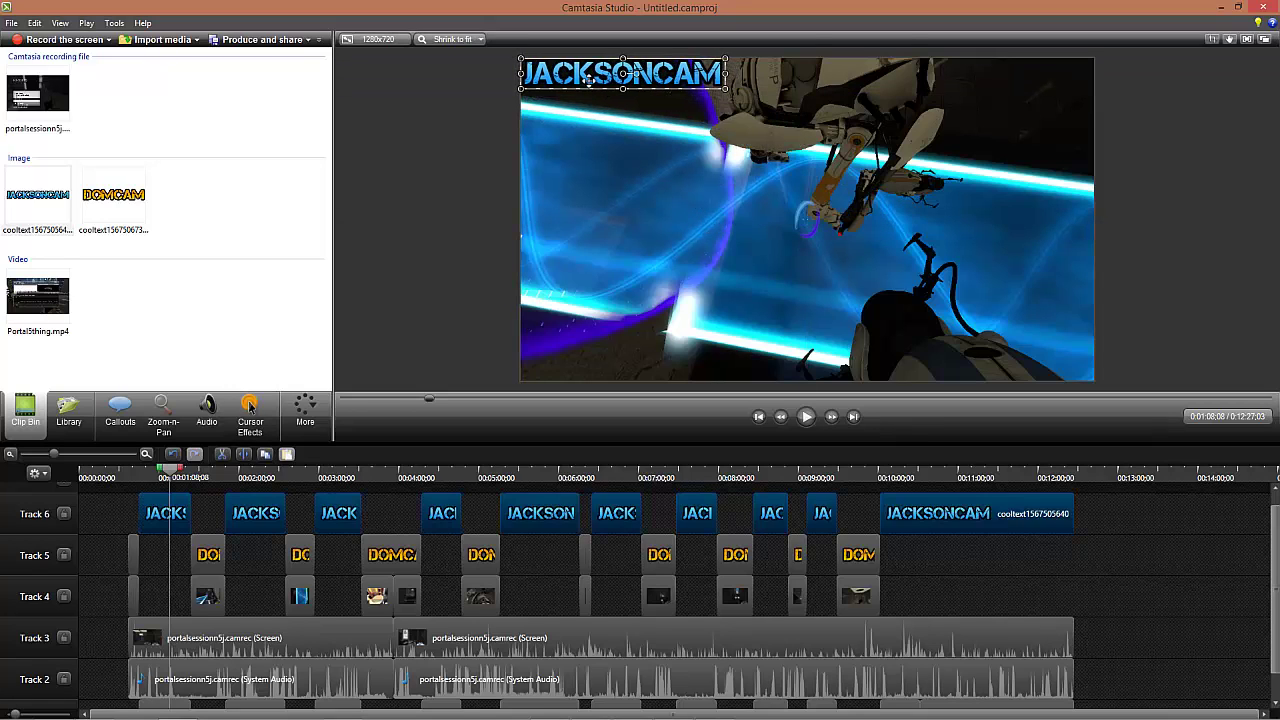
left_click(937, 369)
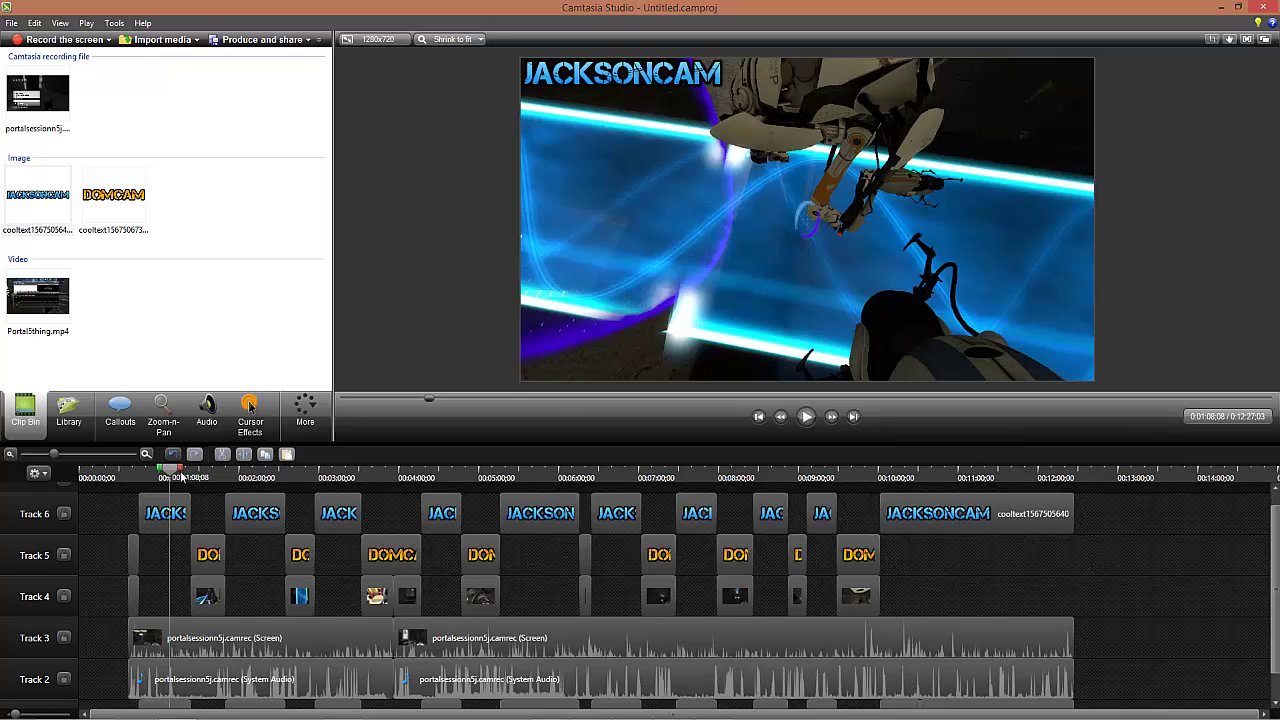
Step: Move all JACKSONCAM sections from Track 6 down into the gaps between the DOMCAM sections on Track 5
left_click_drag(181, 477, 270, 484)
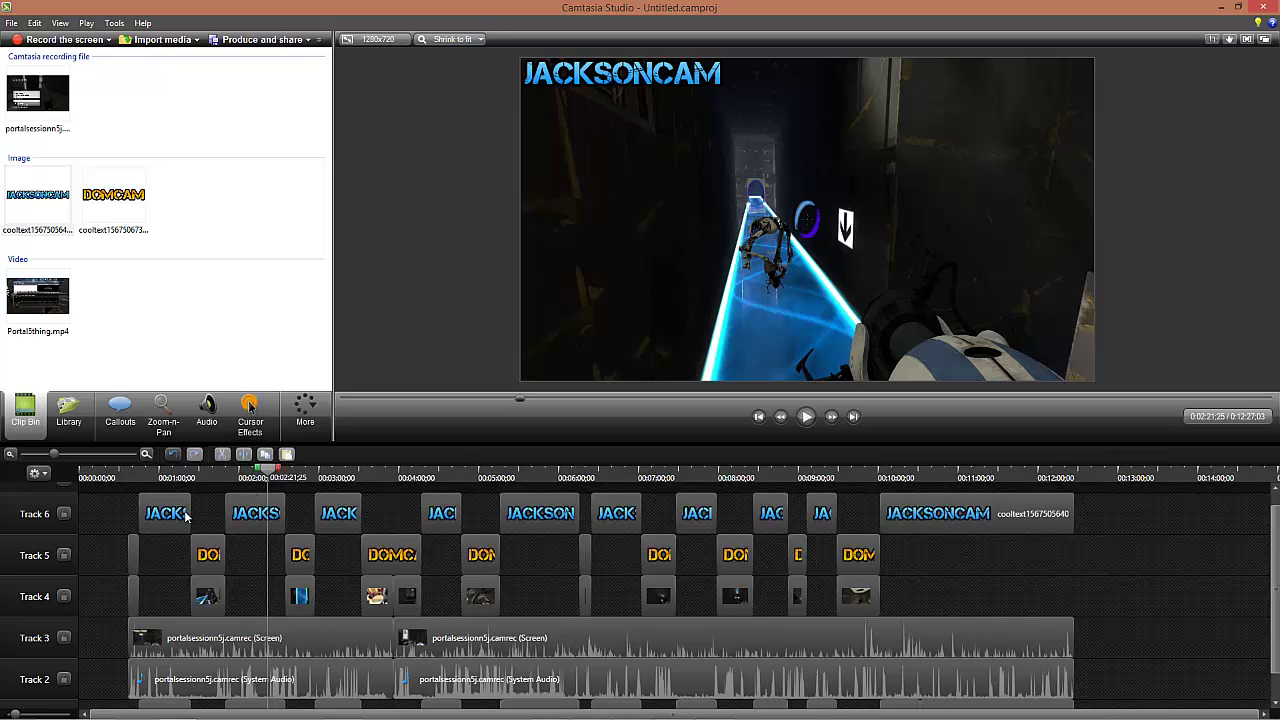
left_click_drag(185, 514, 253, 554)
left_click_drag(338, 513, 340, 554)
left_click_drag(442, 513, 443, 556)
left_click_drag(540, 513, 540, 556)
left_click_drag(617, 513, 620, 556)
left_click_drag(697, 513, 700, 556)
left_click_drag(771, 513, 771, 556)
left_click_drag(822, 513, 820, 555)
left_click_drag(905, 513, 910, 553)
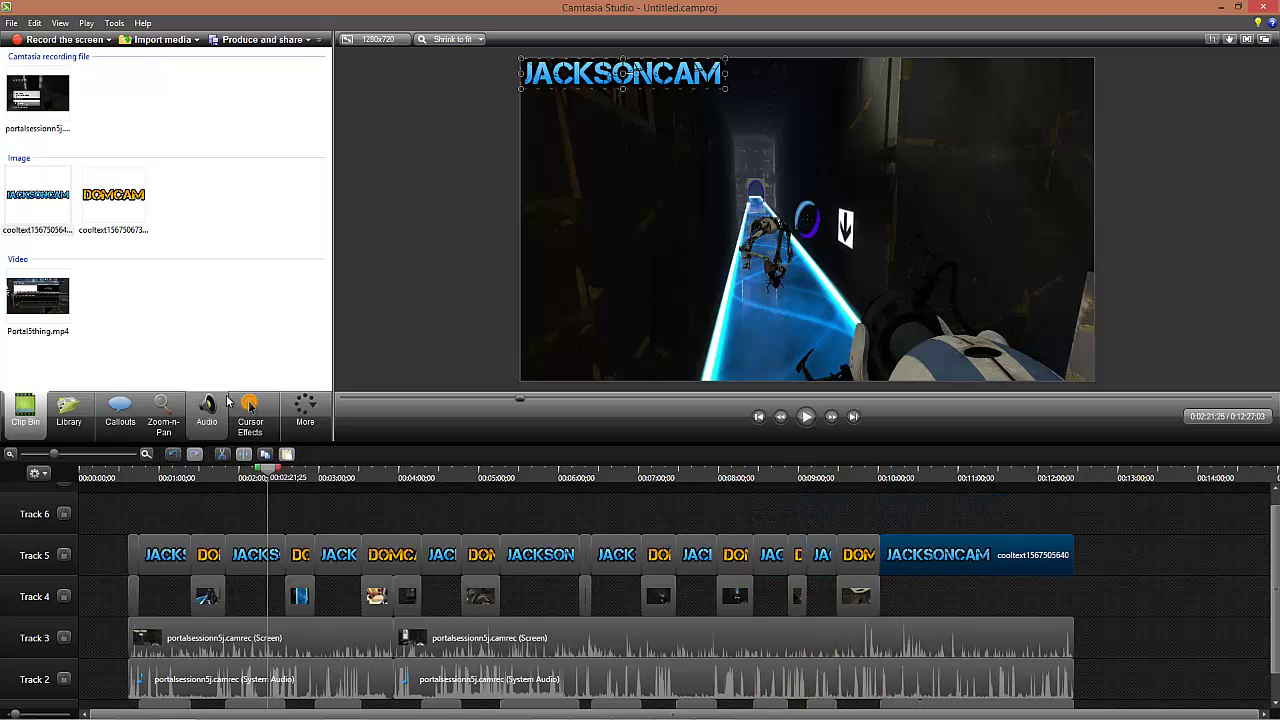
Step: Add Pixelate transitions to the DOMCAM and JACKSONCAM sections along Track 5, through to the end of the last section
left_click(306, 415)
left_click(306, 434)
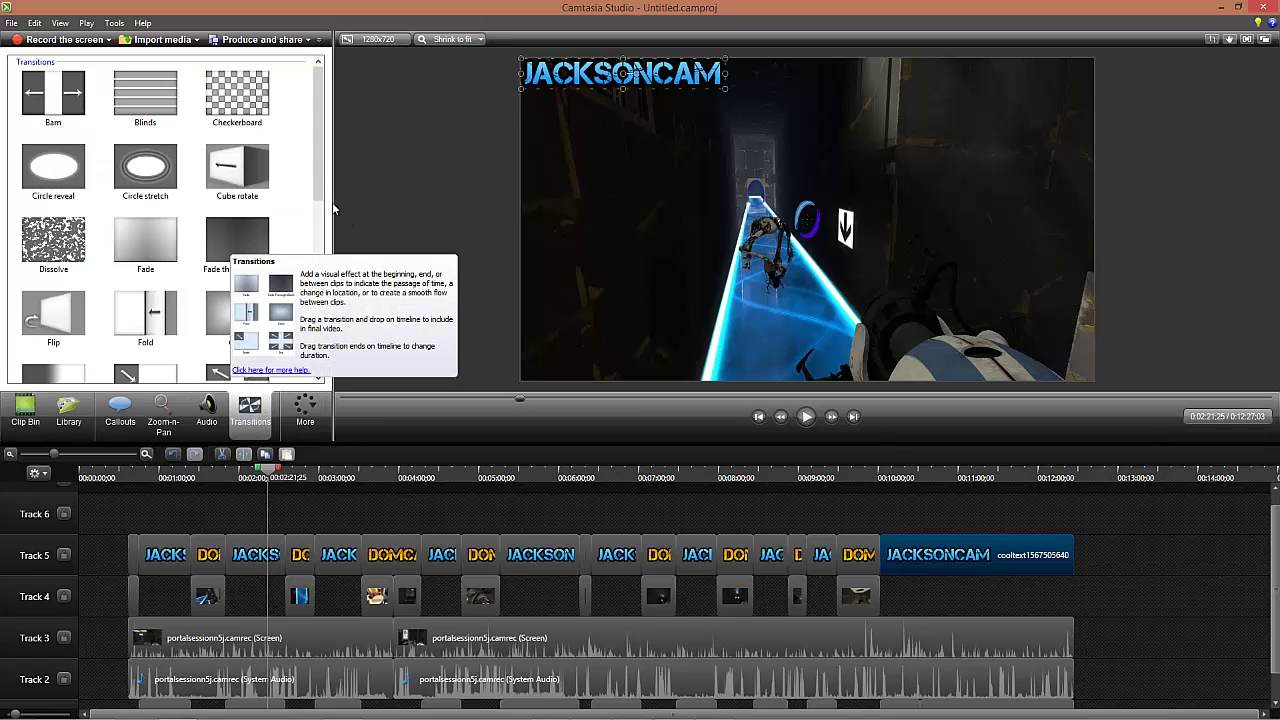
scroll(229, 260, "down", 3)
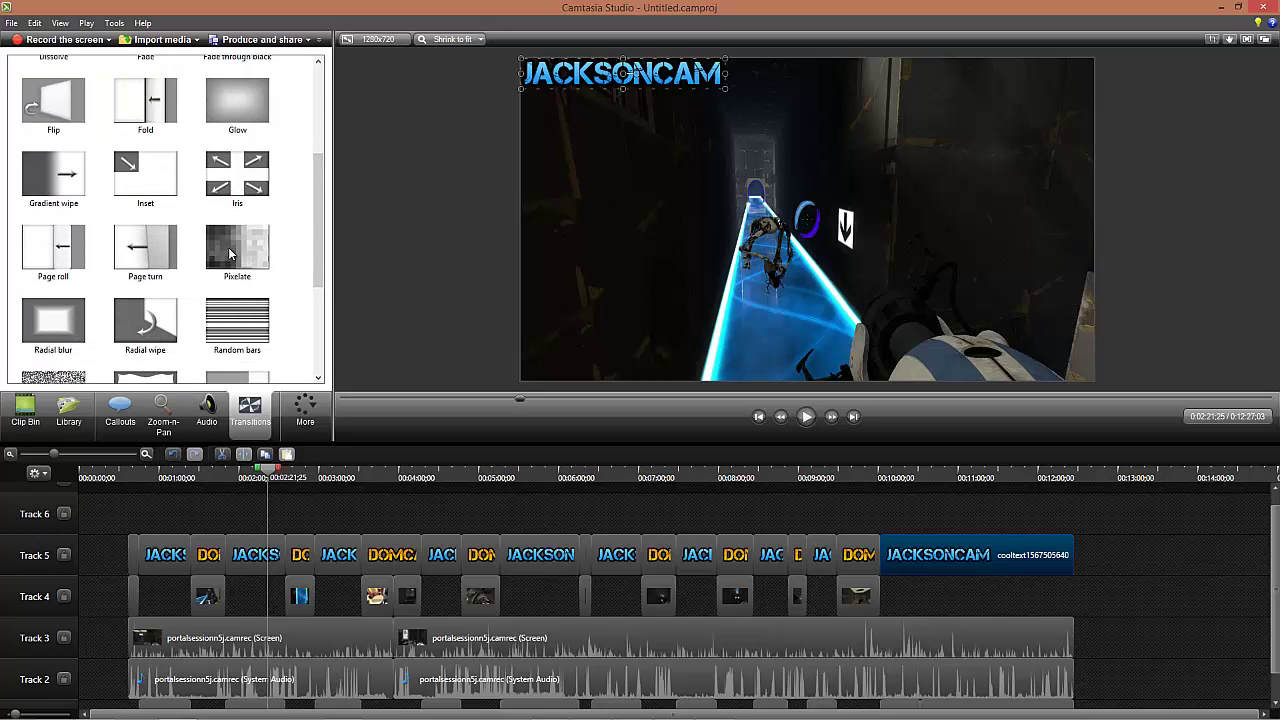
left_click_drag(229, 254, 152, 560)
left_click_drag(198, 250, 242, 560)
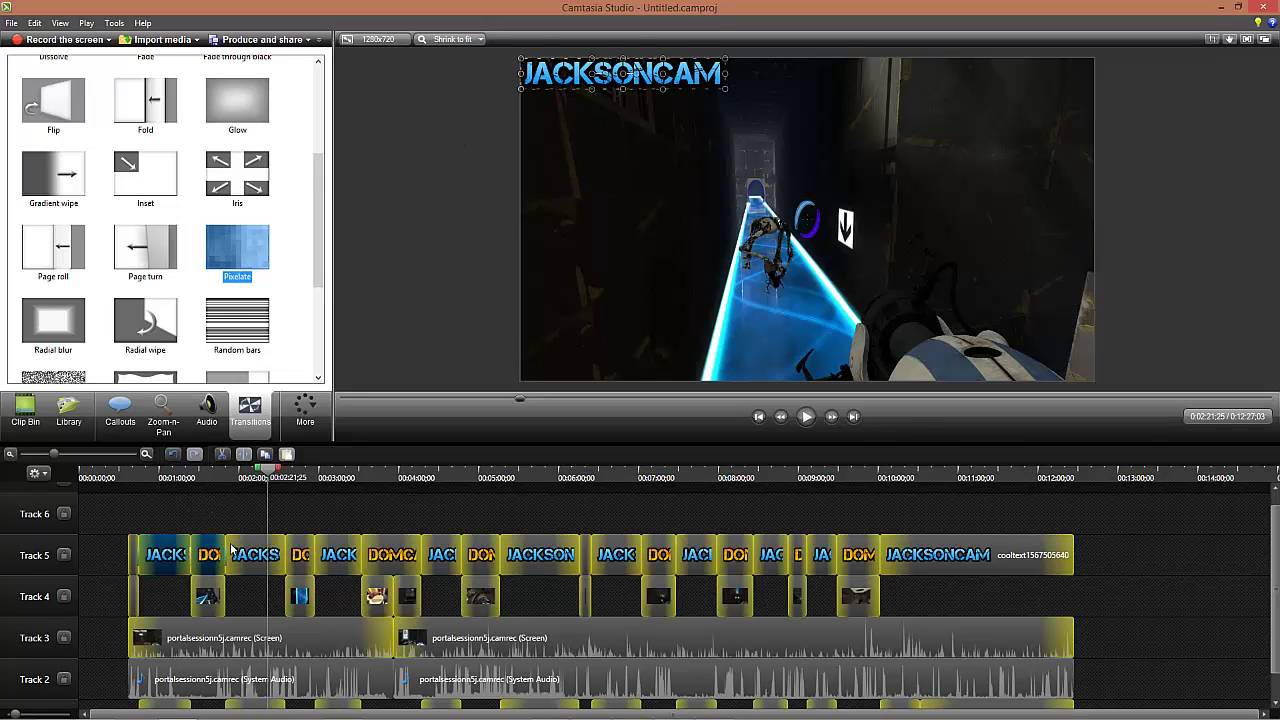
left_click_drag(311, 527, 297, 560)
left_click_drag(240, 245, 431, 557)
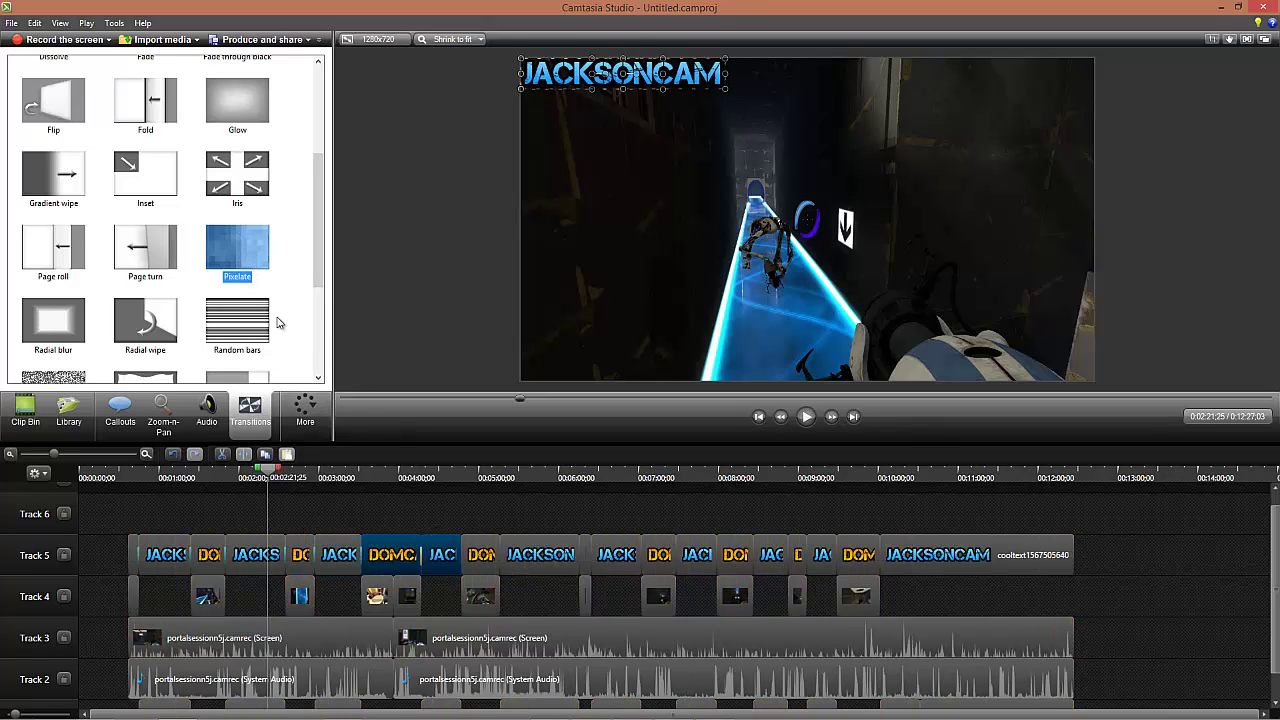
left_click_drag(454, 438, 576, 569)
left_click_drag(240, 262, 686, 562)
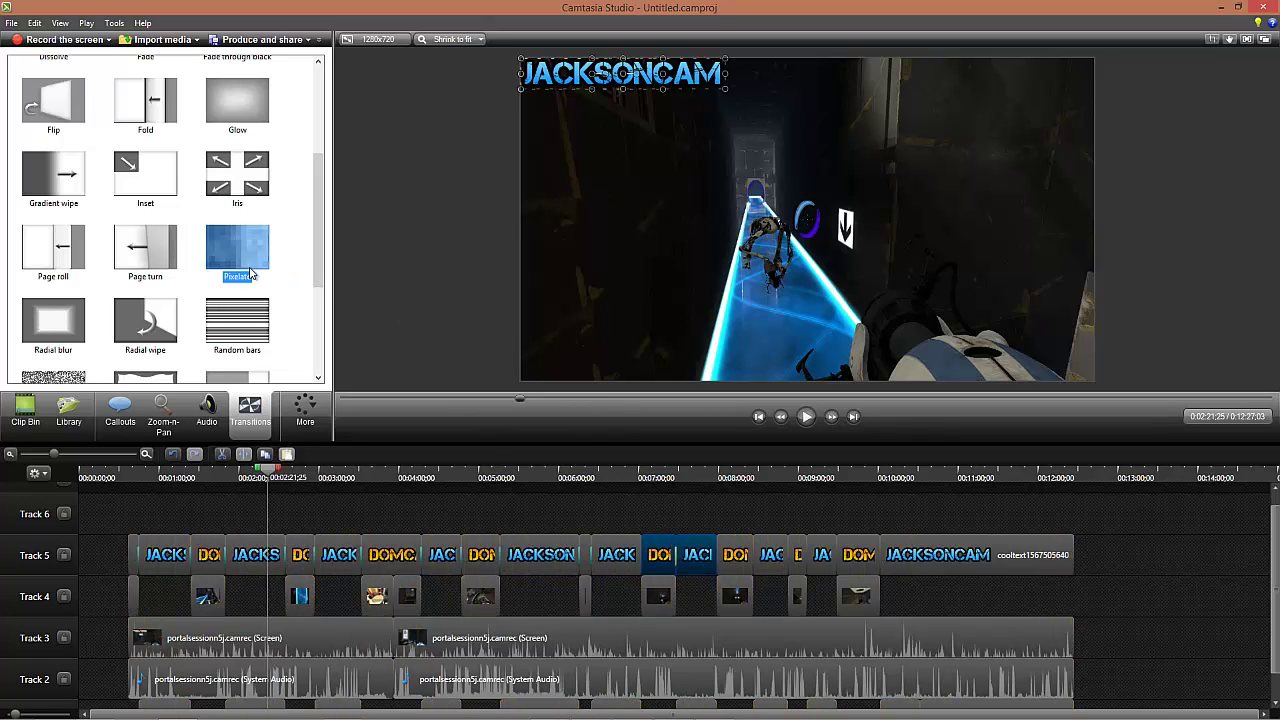
left_click_drag(237, 260, 650, 572)
left_click_drag(237, 258, 704, 558)
left_click_drag(630, 481, 787, 548)
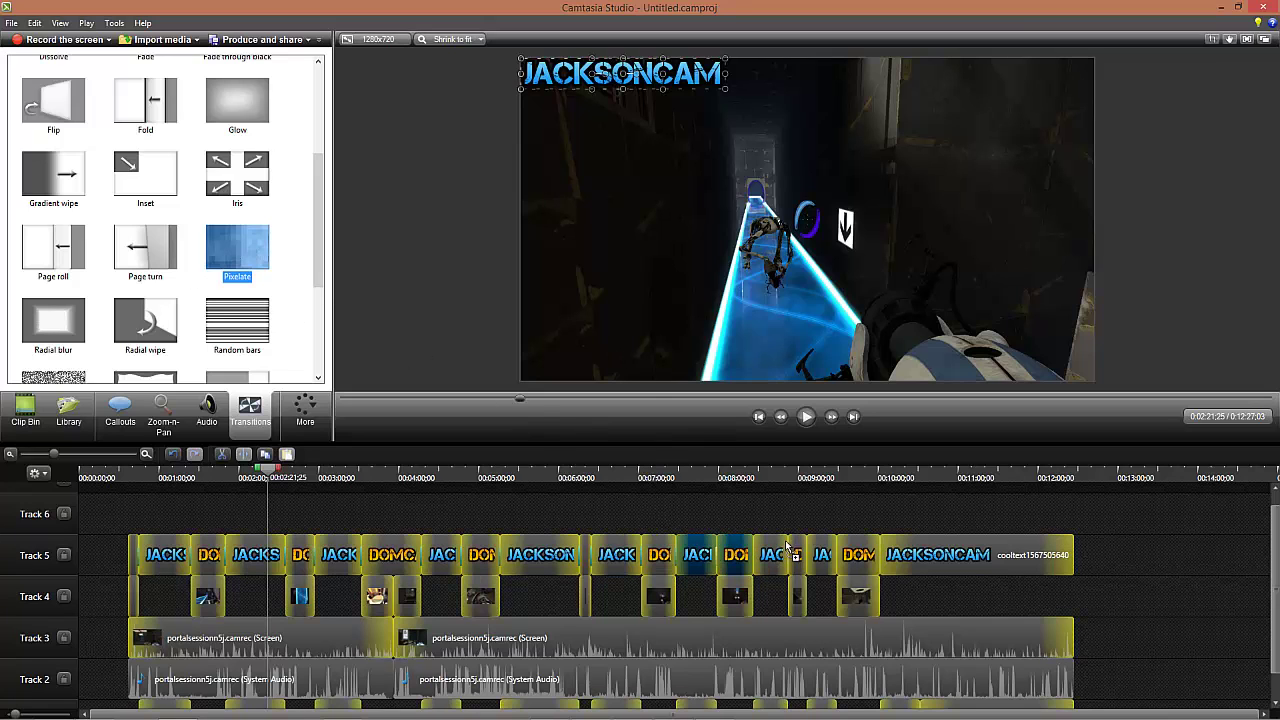
left_click_drag(690, 458, 755, 567)
left_click_drag(255, 278, 855, 580)
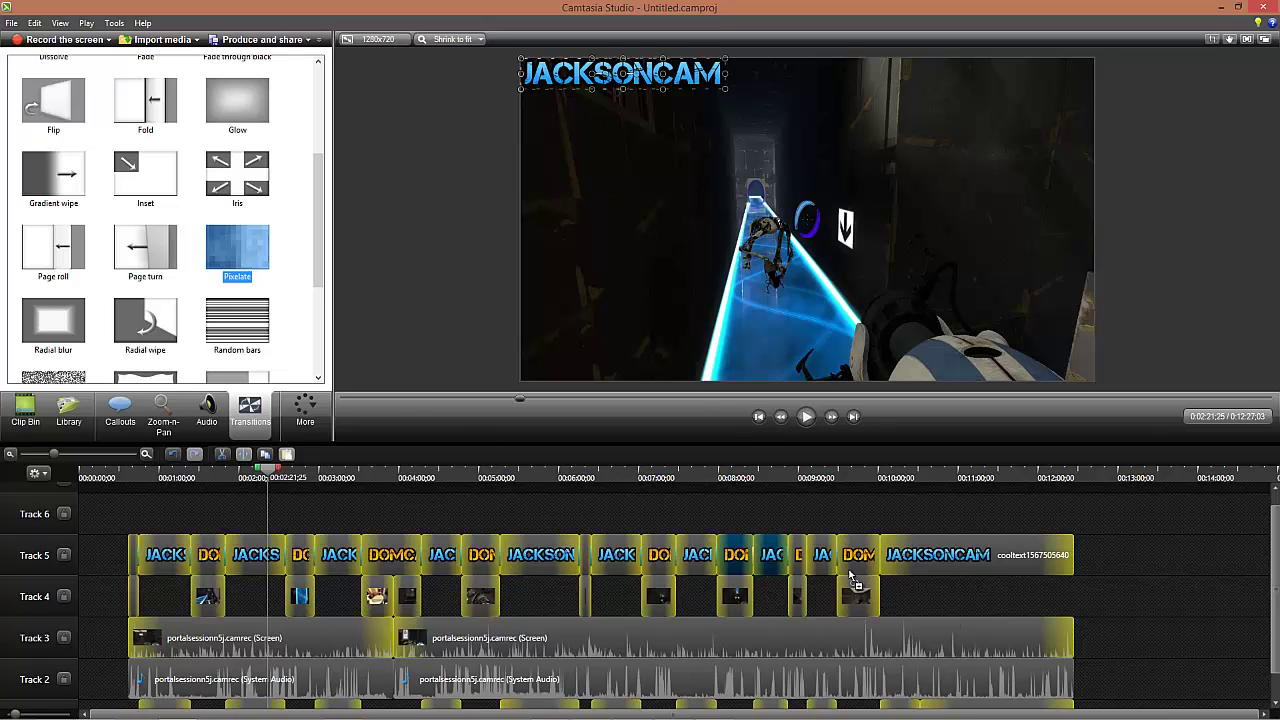
left_click_drag(808, 522, 893, 567)
left_click_drag(237, 262, 1074, 565)
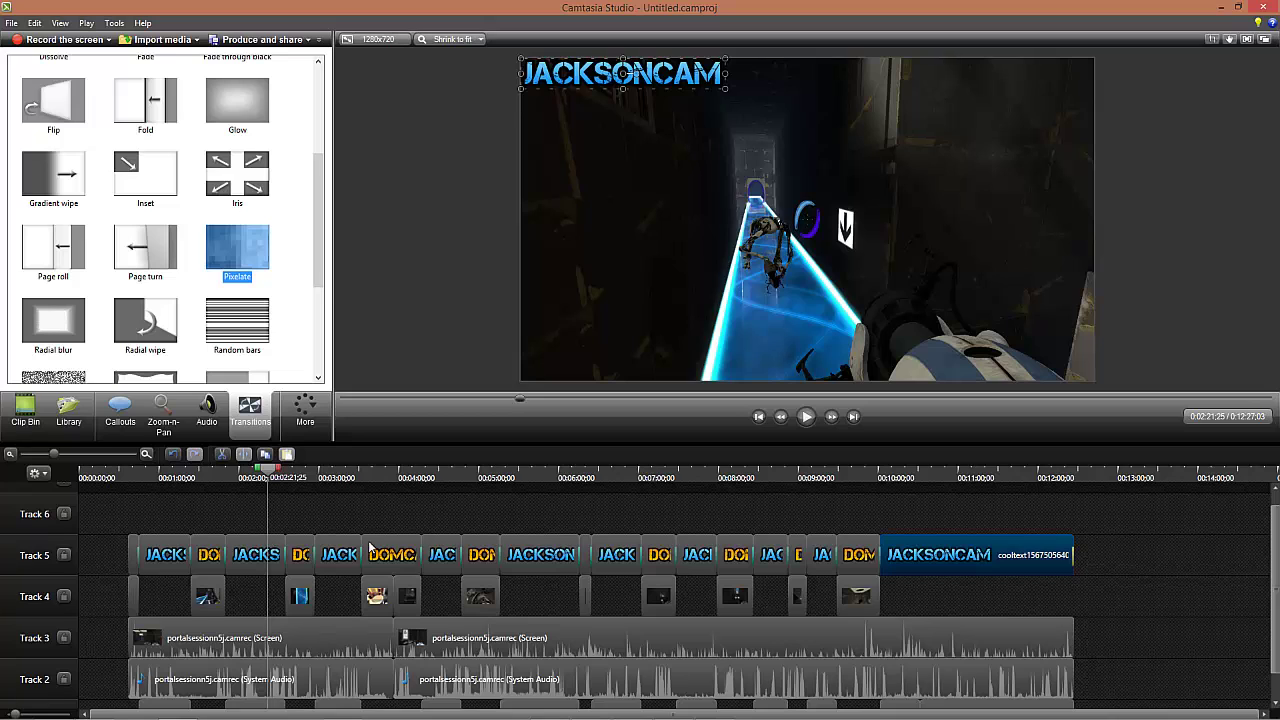
Step: Play the timeline from about 0:02:27 to check the transition from the JACKSONCAM to the DOMCAM title
left_click(280, 466)
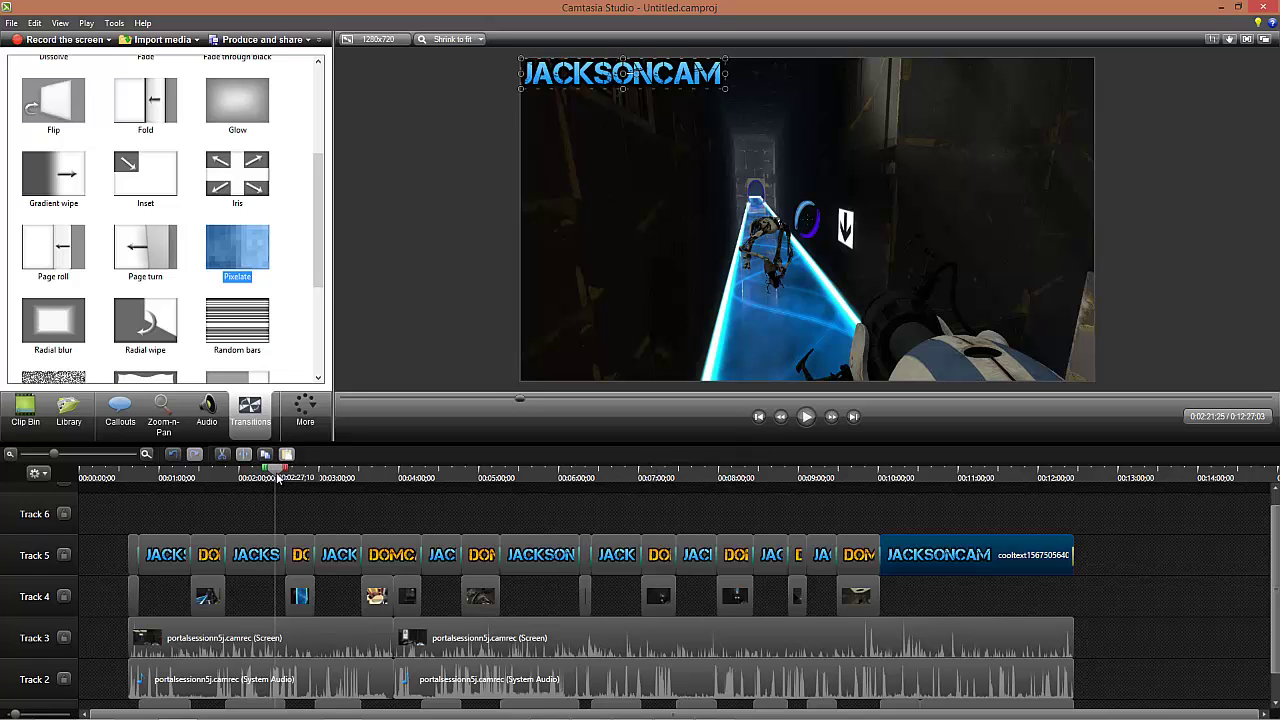
left_click(807, 417)
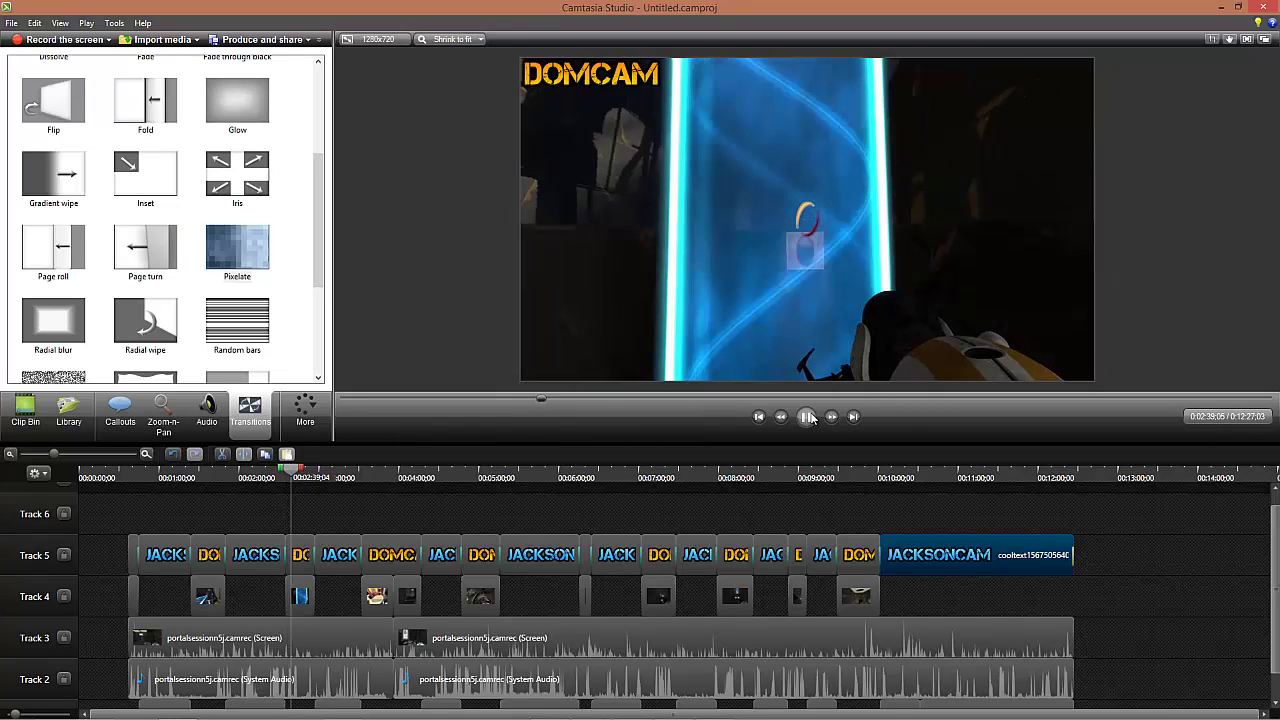
left_click(576, 64)
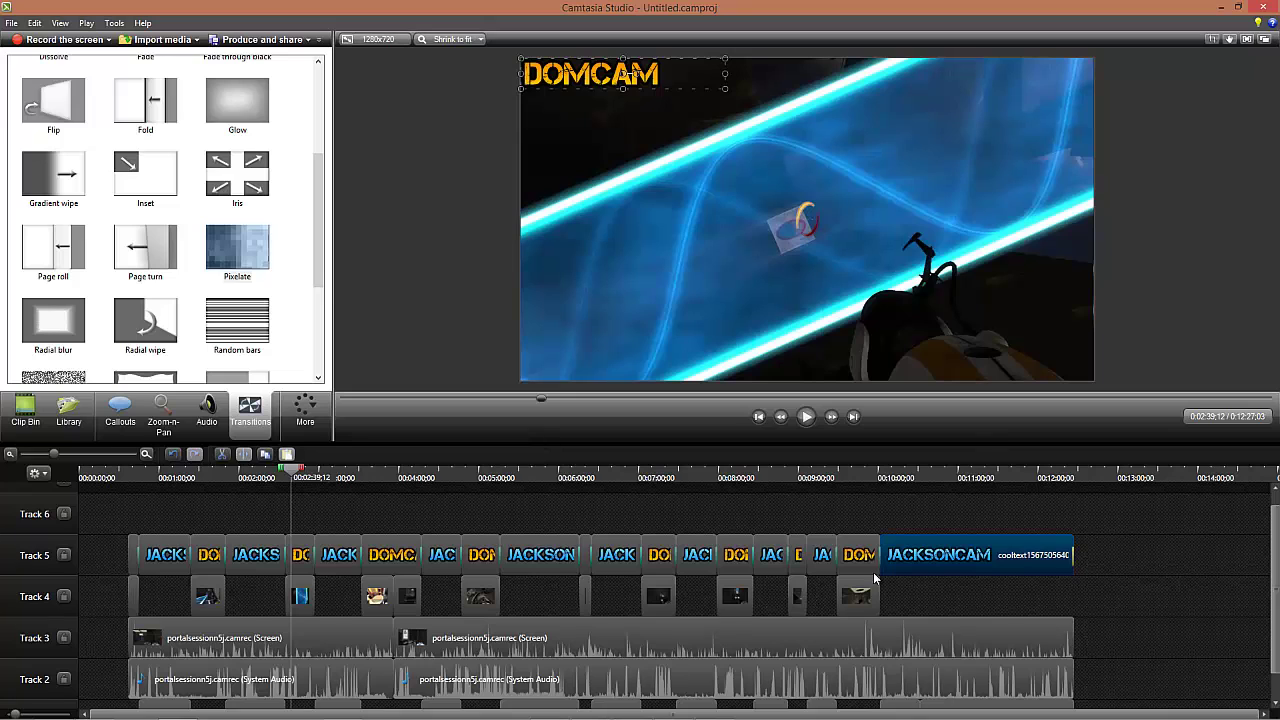
left_click_drag(1272, 543, 1271, 566)
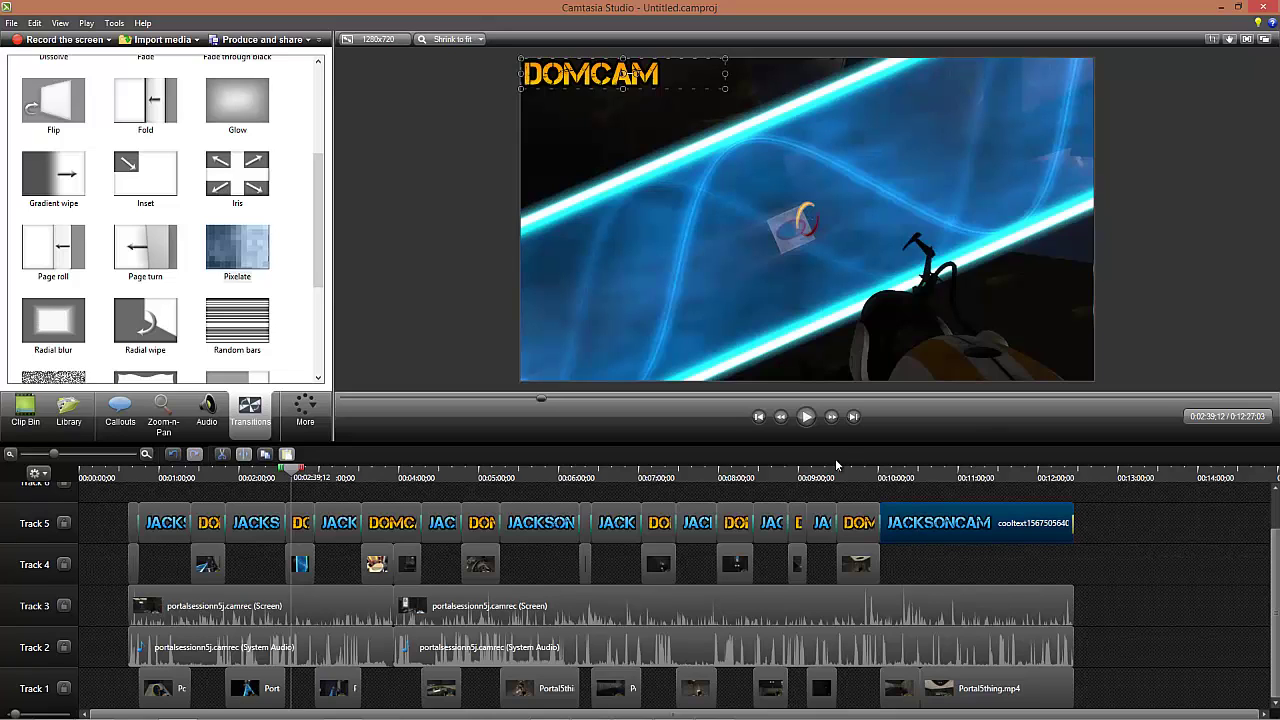
Step: Add The_Messenger music from the library to Track 6 at the start of the timeline
left_click(20, 414)
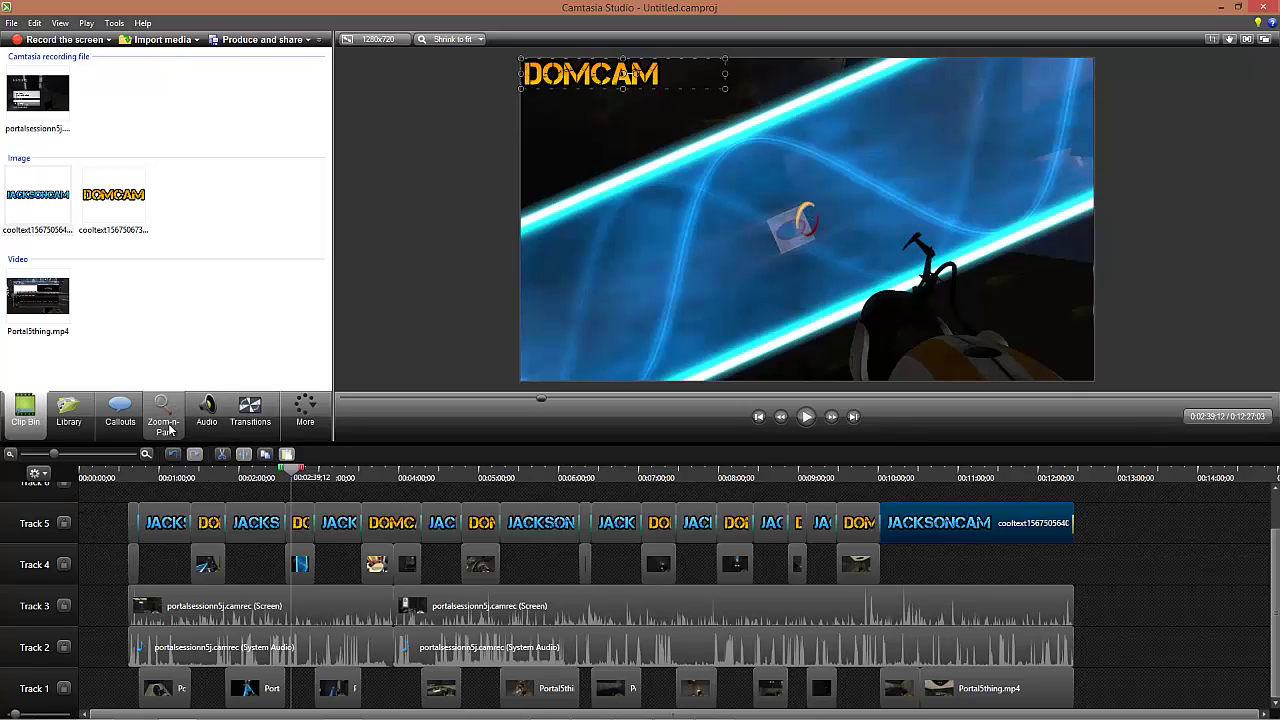
left_click(68, 412)
left_click_drag(330, 232, 335, 350)
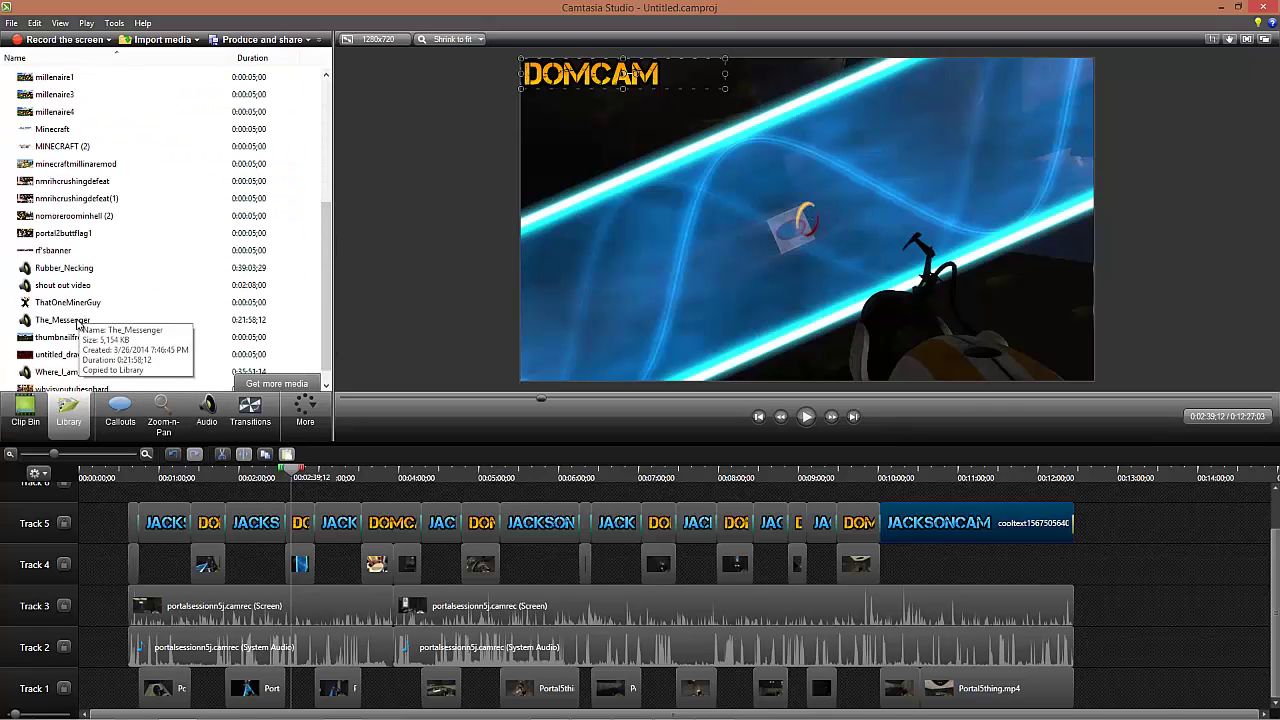
left_click_drag(77, 323, 100, 500)
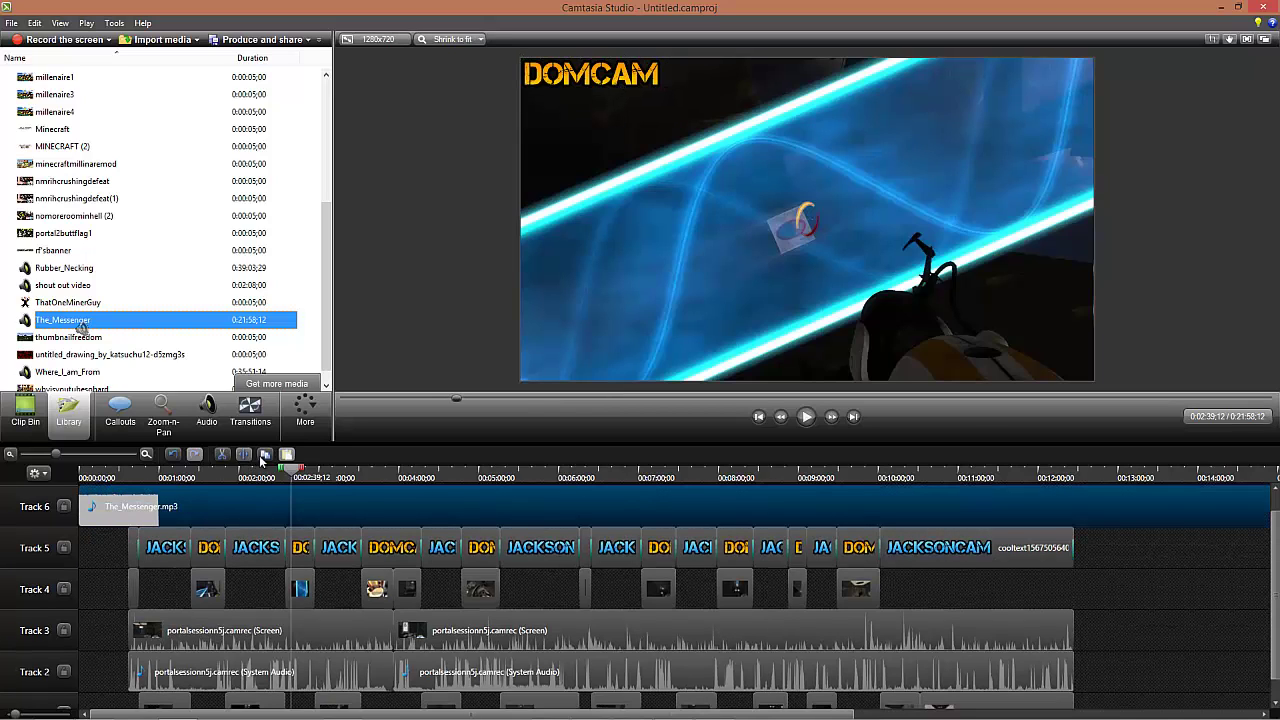
Step: Split the music on Track 6 at 0:00:05;06 after listening to its opening, and delete everything after the split
left_click(806, 416)
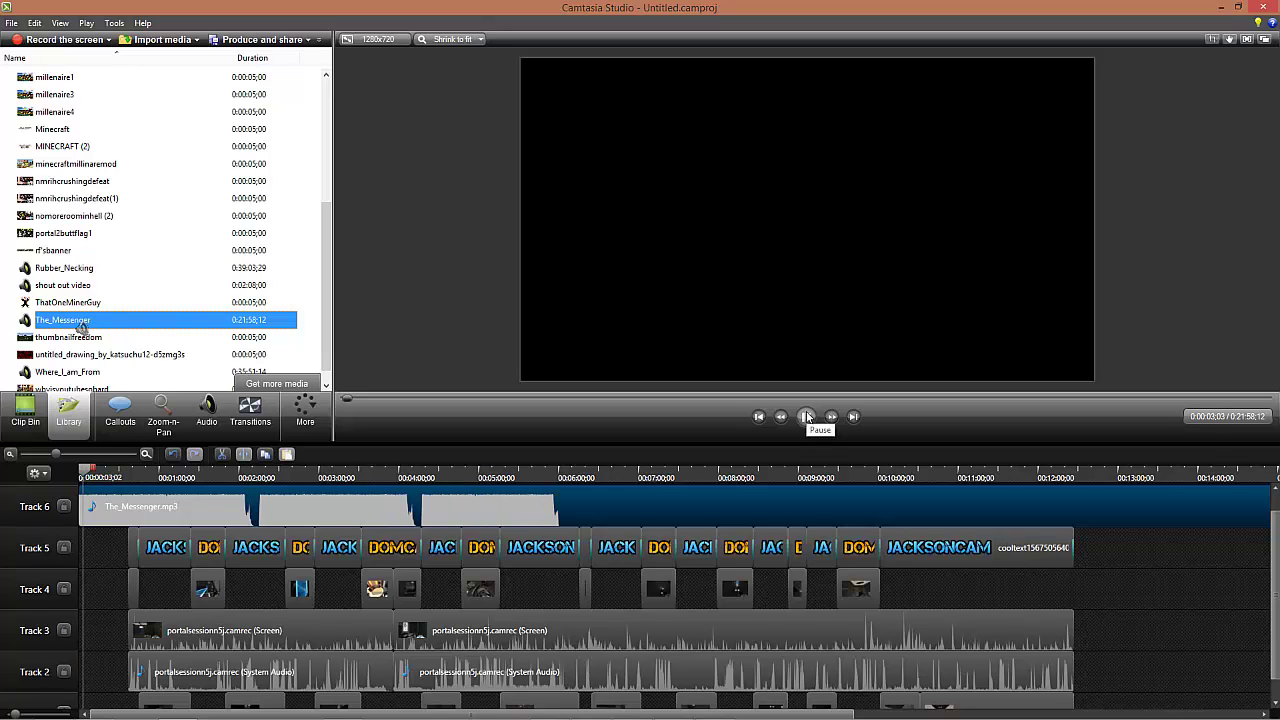
left_click(806, 416)
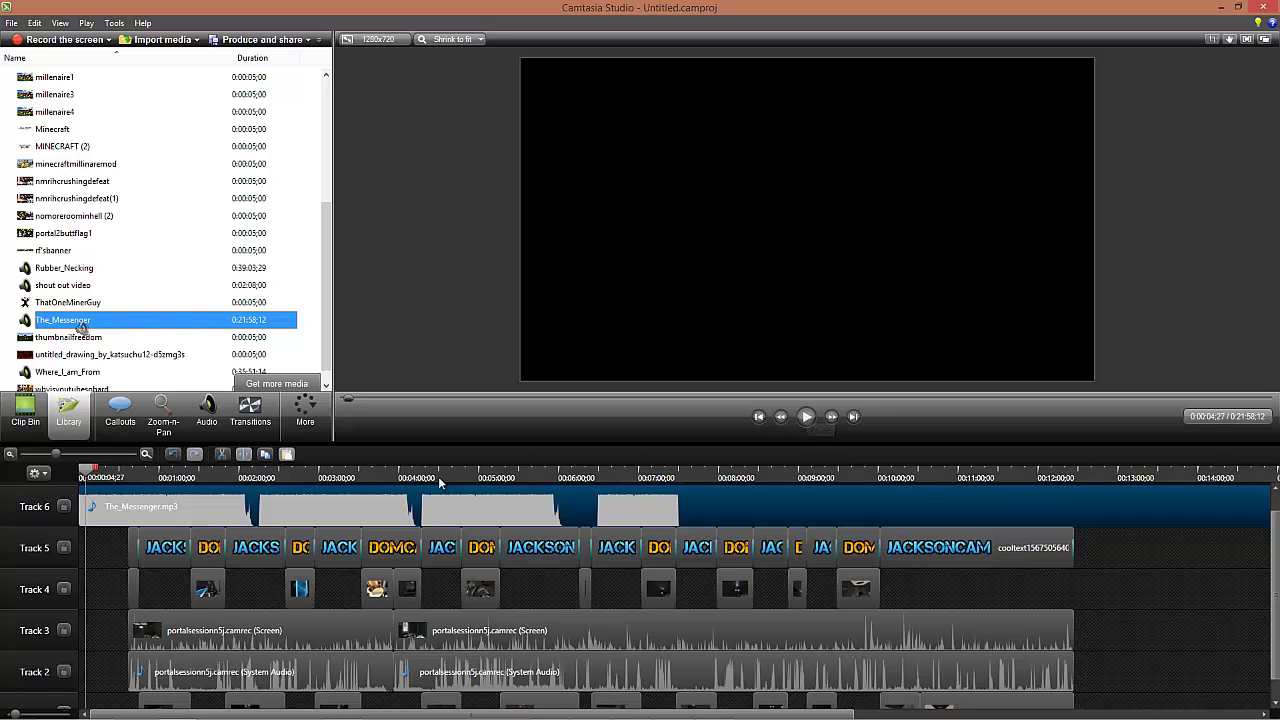
left_click(808, 417)
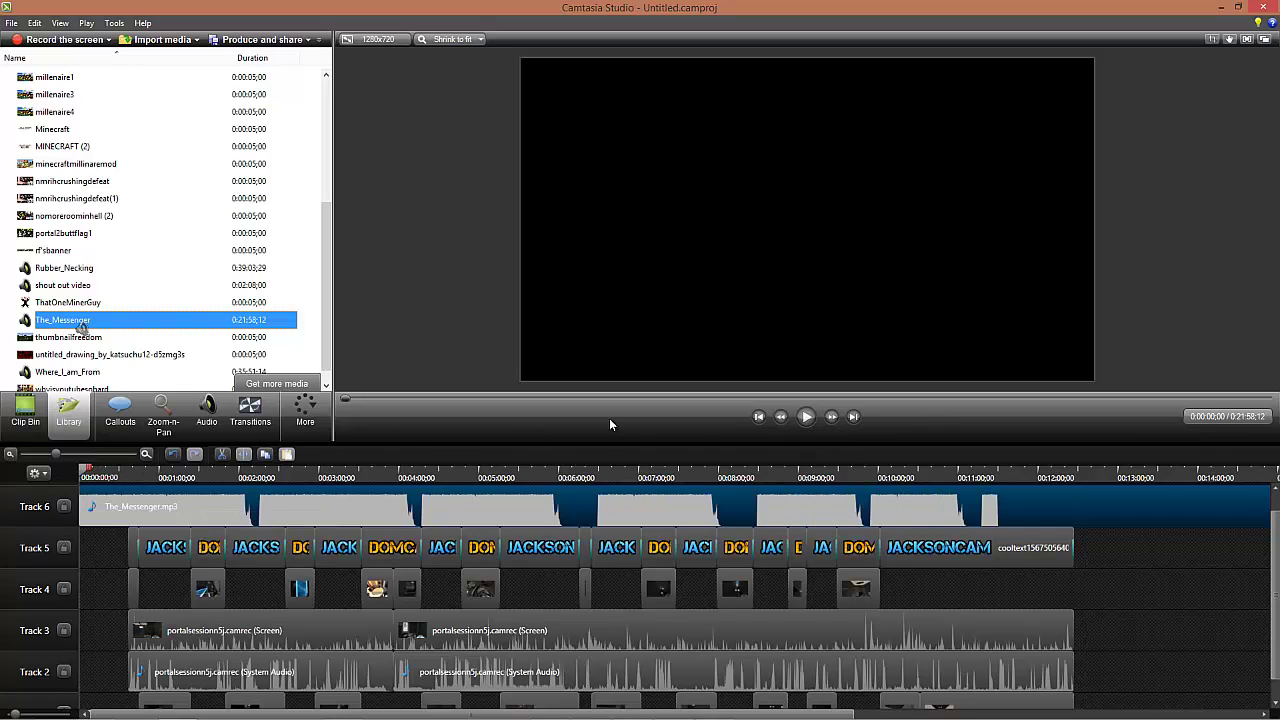
left_click(806, 416)
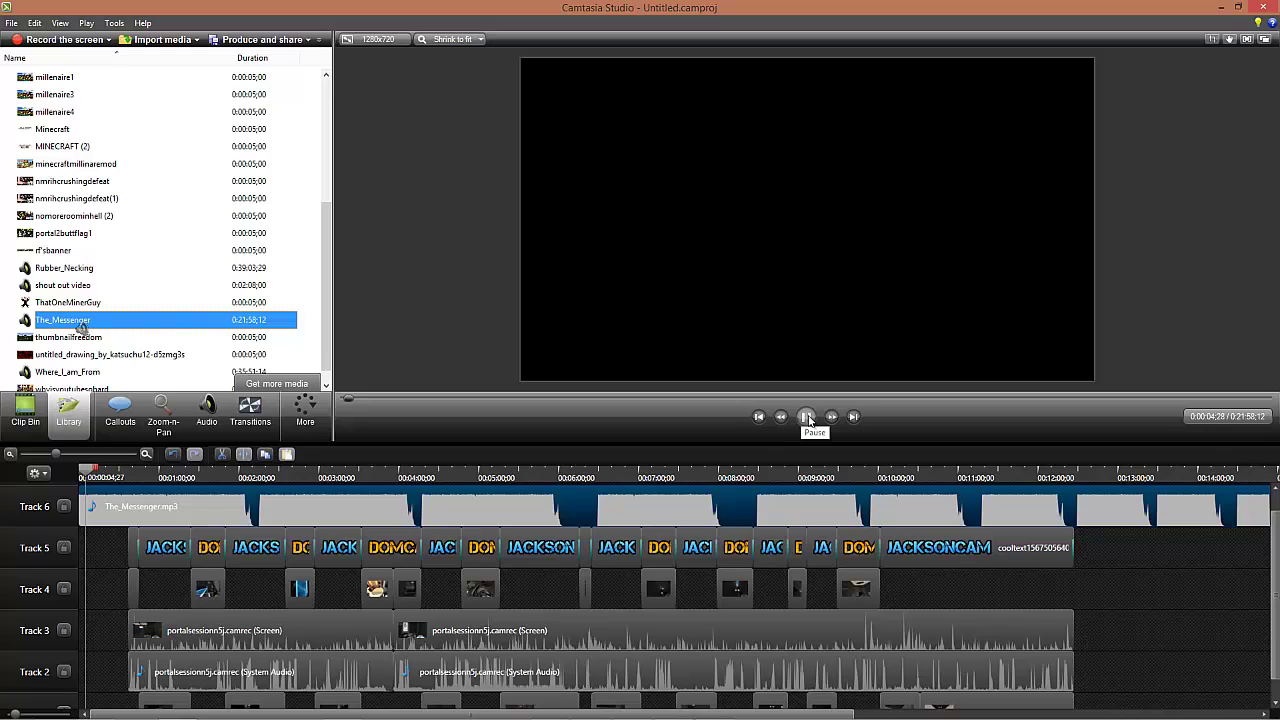
left_click(806, 416)
key("s")
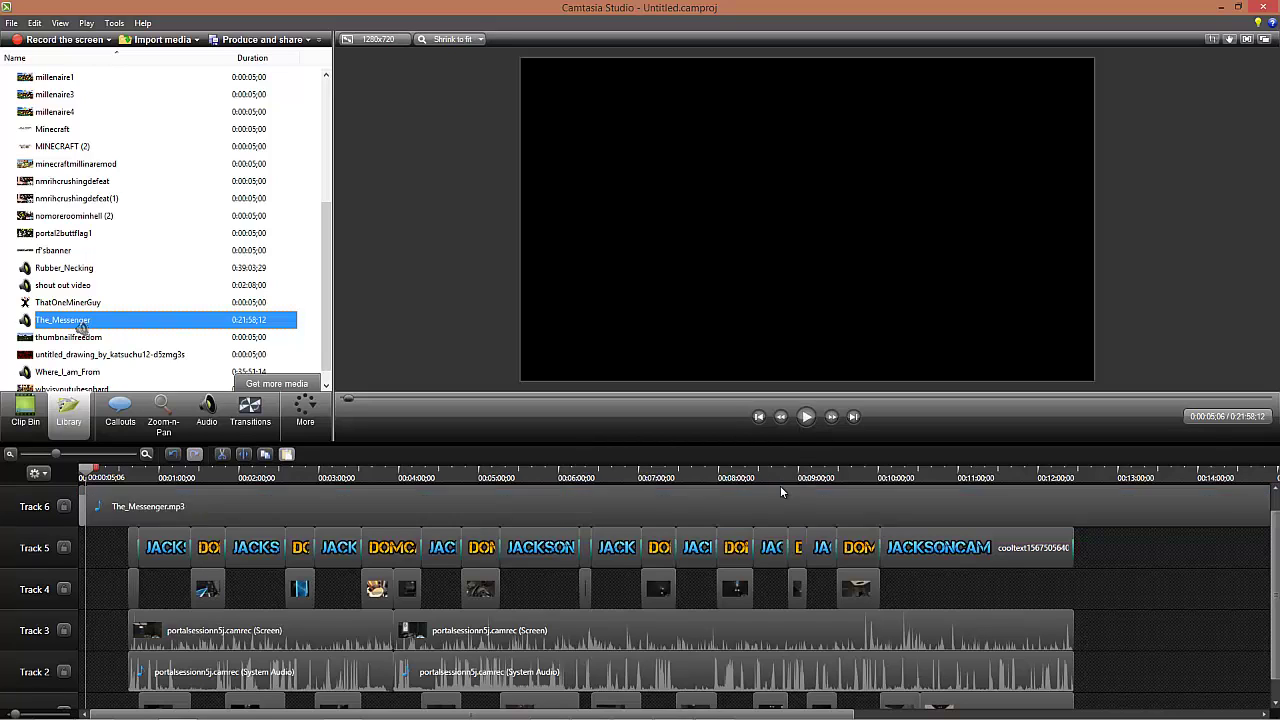
left_click(485, 498)
key("Delete")
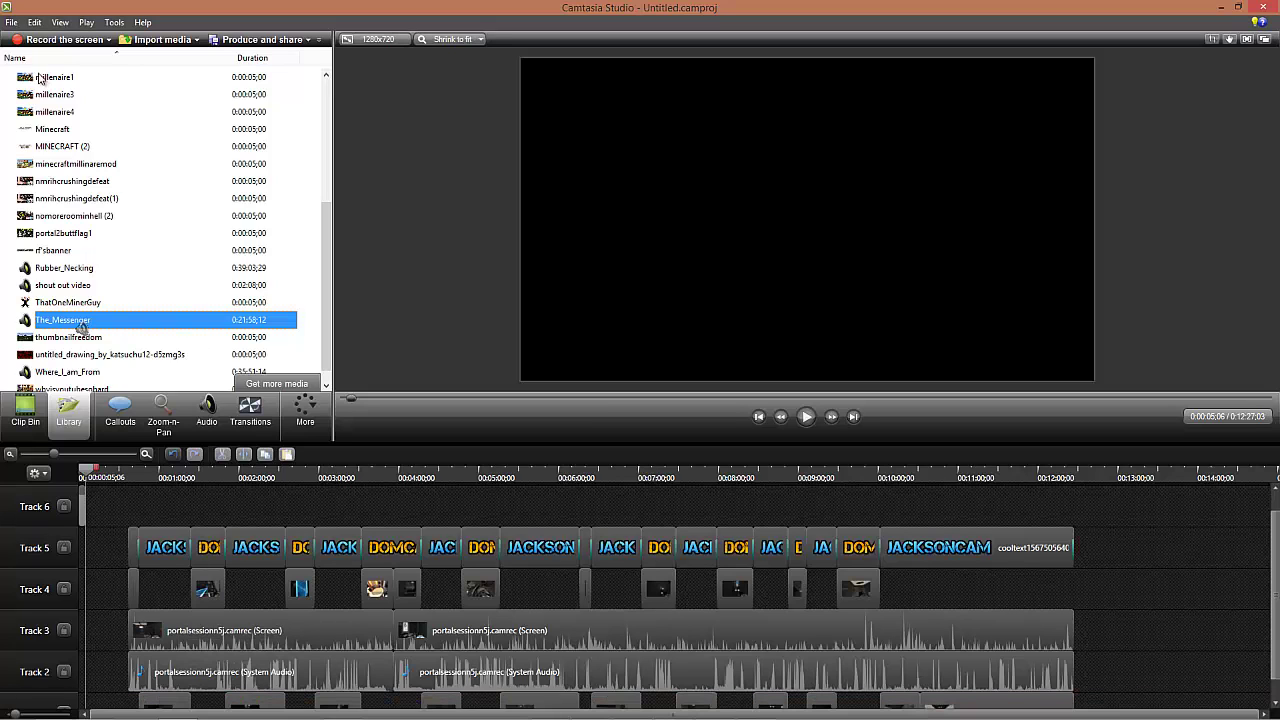
Step: Import the portalweirdarm image from the PSD's folder on the Desktop
left_click(150, 40)
left_click(497, 396)
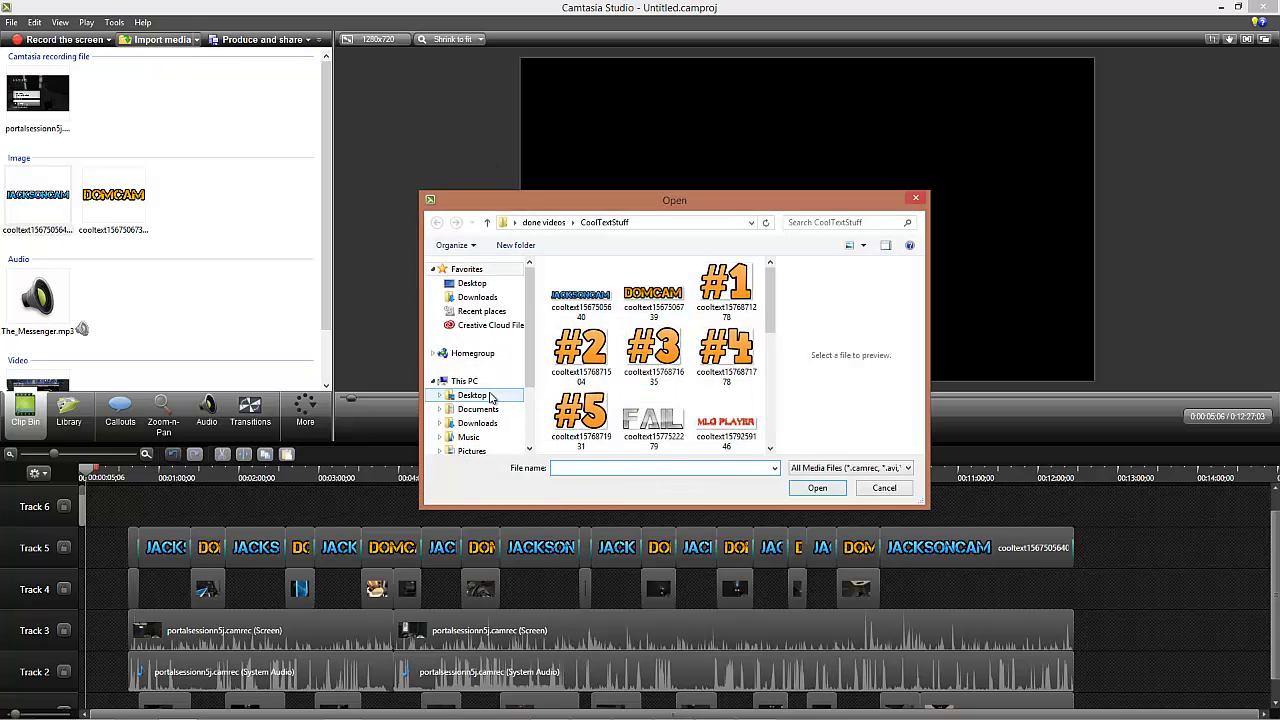
scroll(772, 283, "down", 3)
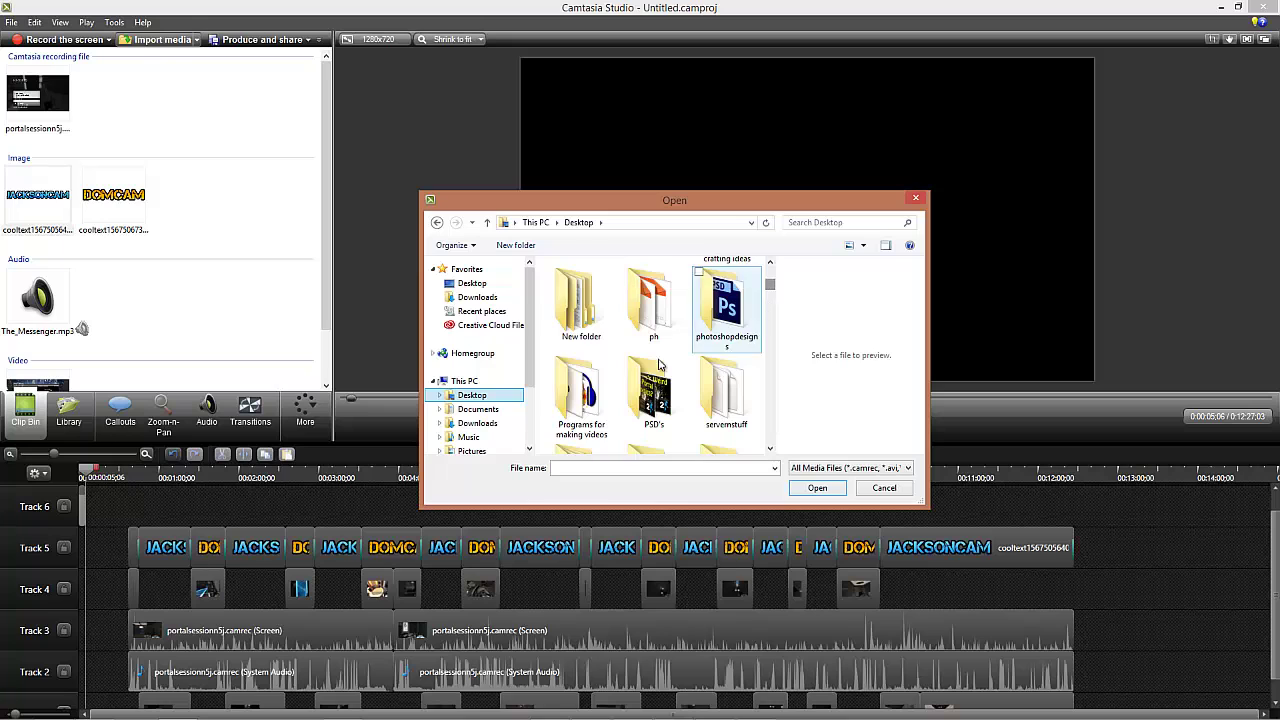
double_click(653, 395)
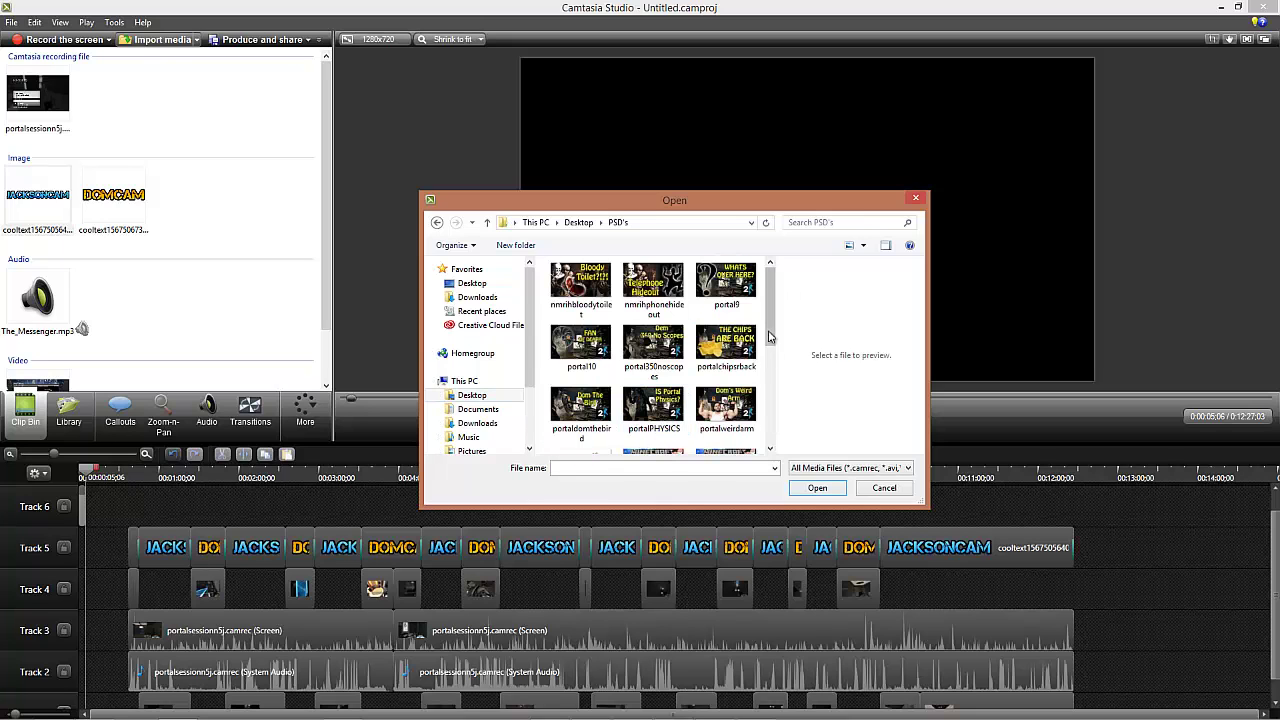
scroll(772, 340, "down", 1)
left_click(726, 365)
left_click(817, 488)
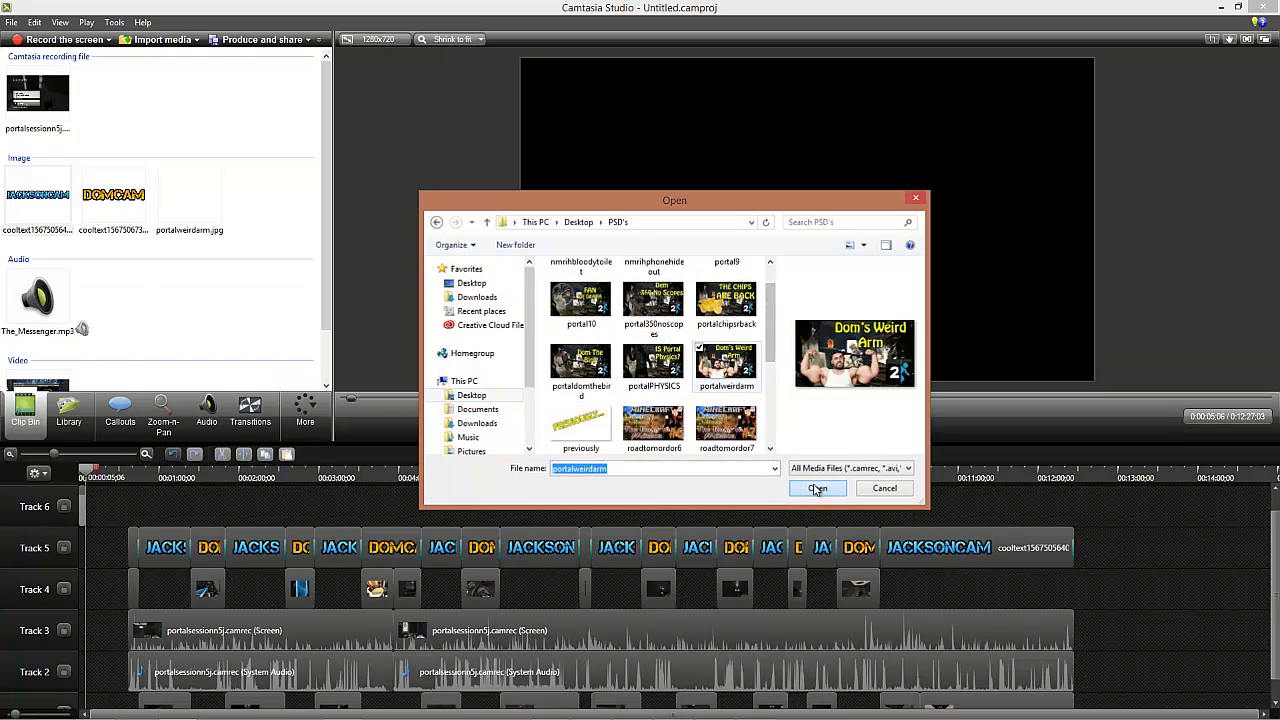
Step: Place portalweirdarm.jpg at the start of Track 5 and fit its length to the short music clip above it
left_click_drag(197, 227, 87, 548)
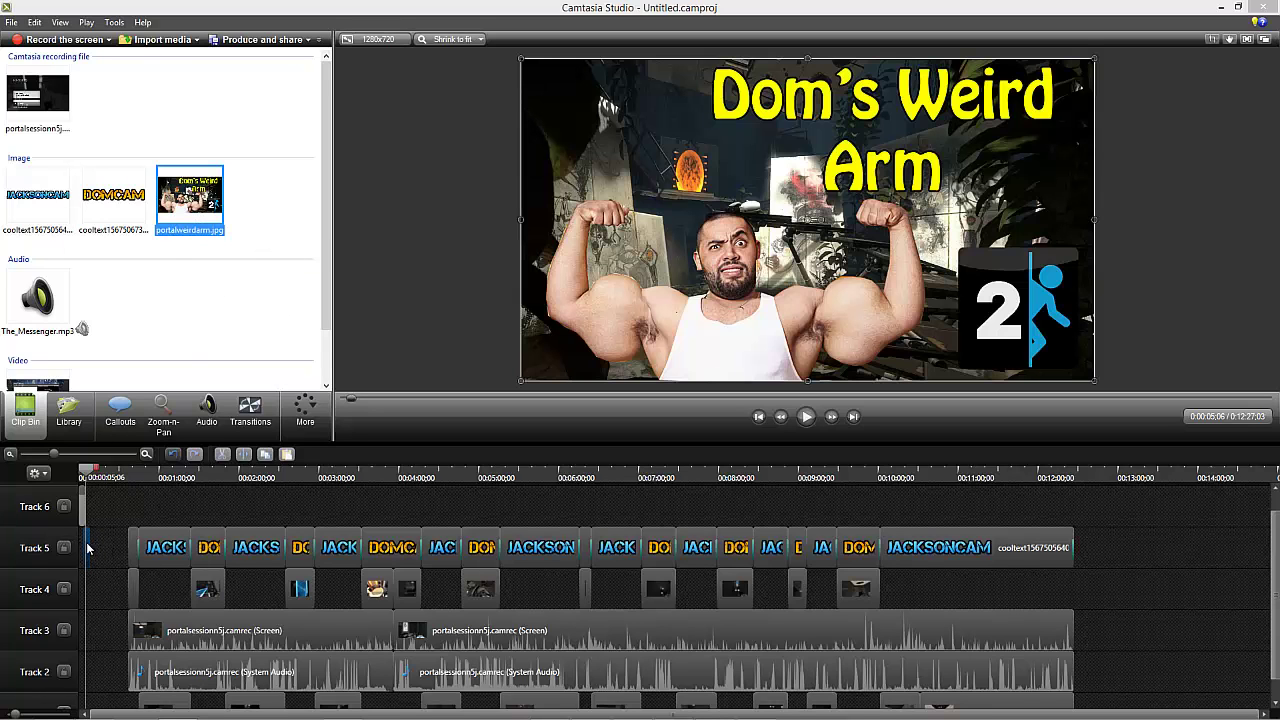
left_click(82, 540)
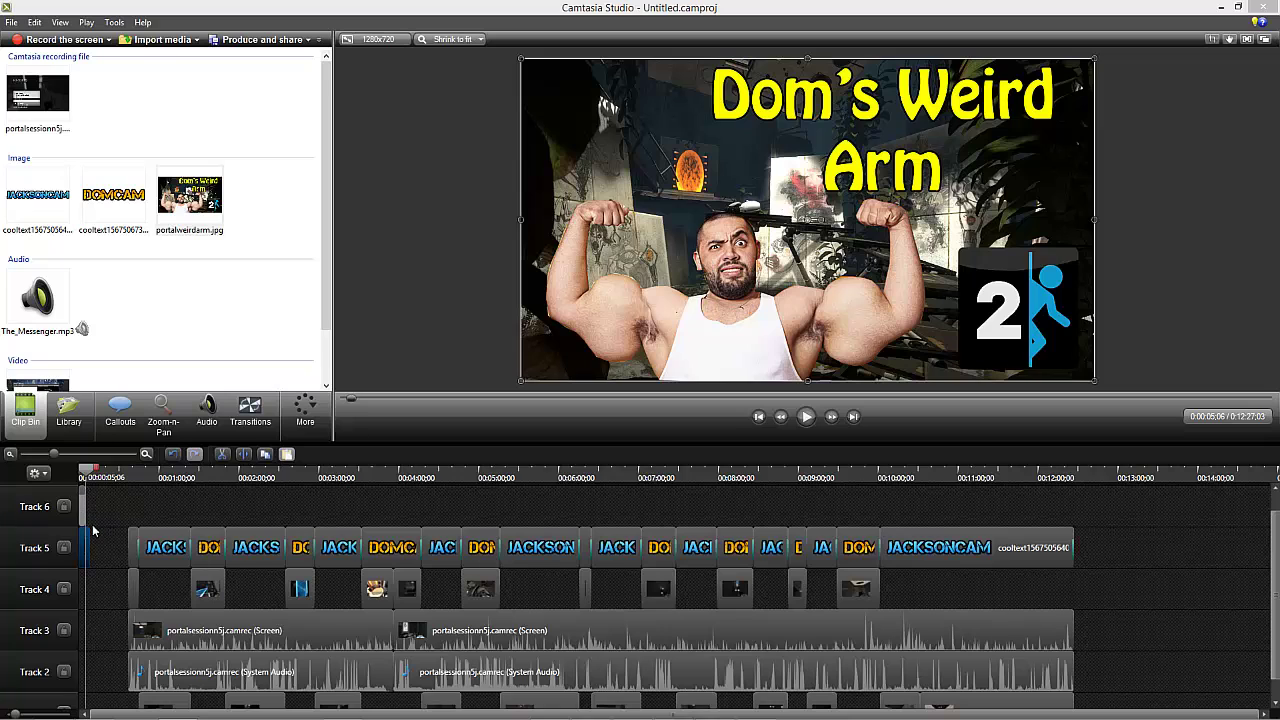
left_click_drag(89, 538, 85, 541)
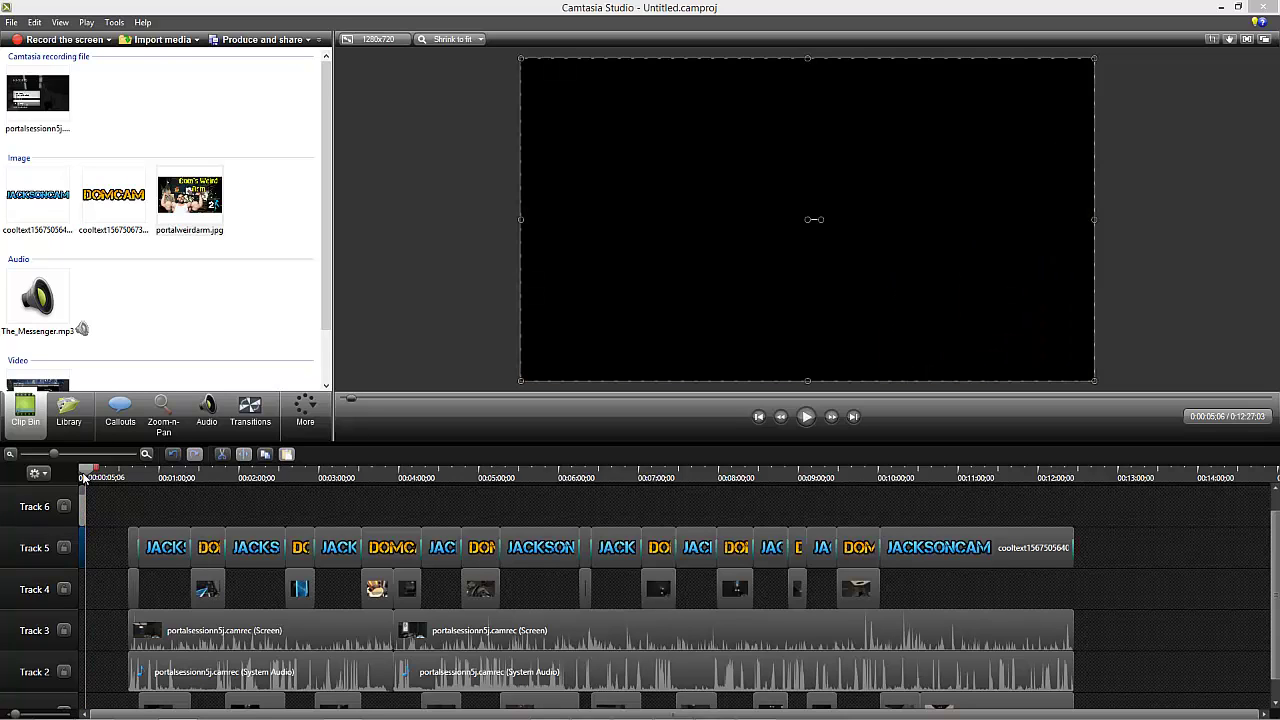
Step: Play back the intro image and music from the start of the timeline
left_click_drag(86, 474, 52, 480)
left_click(806, 417)
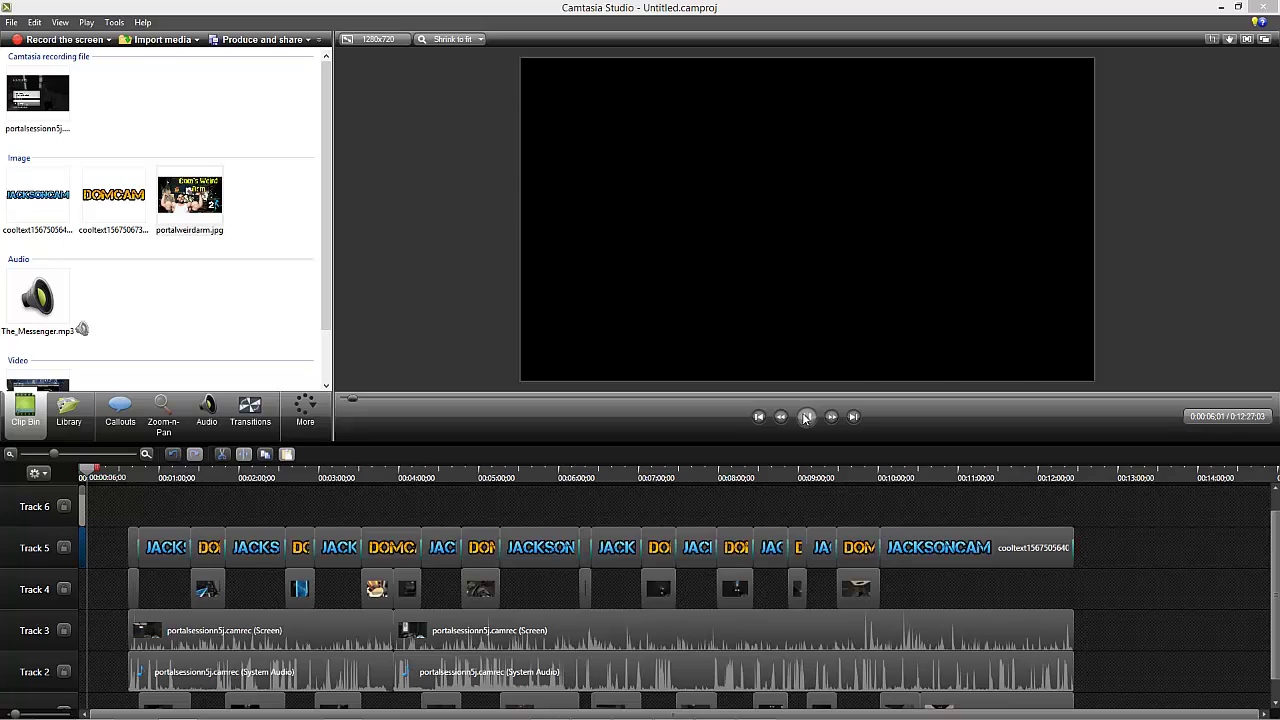
left_click(806, 417)
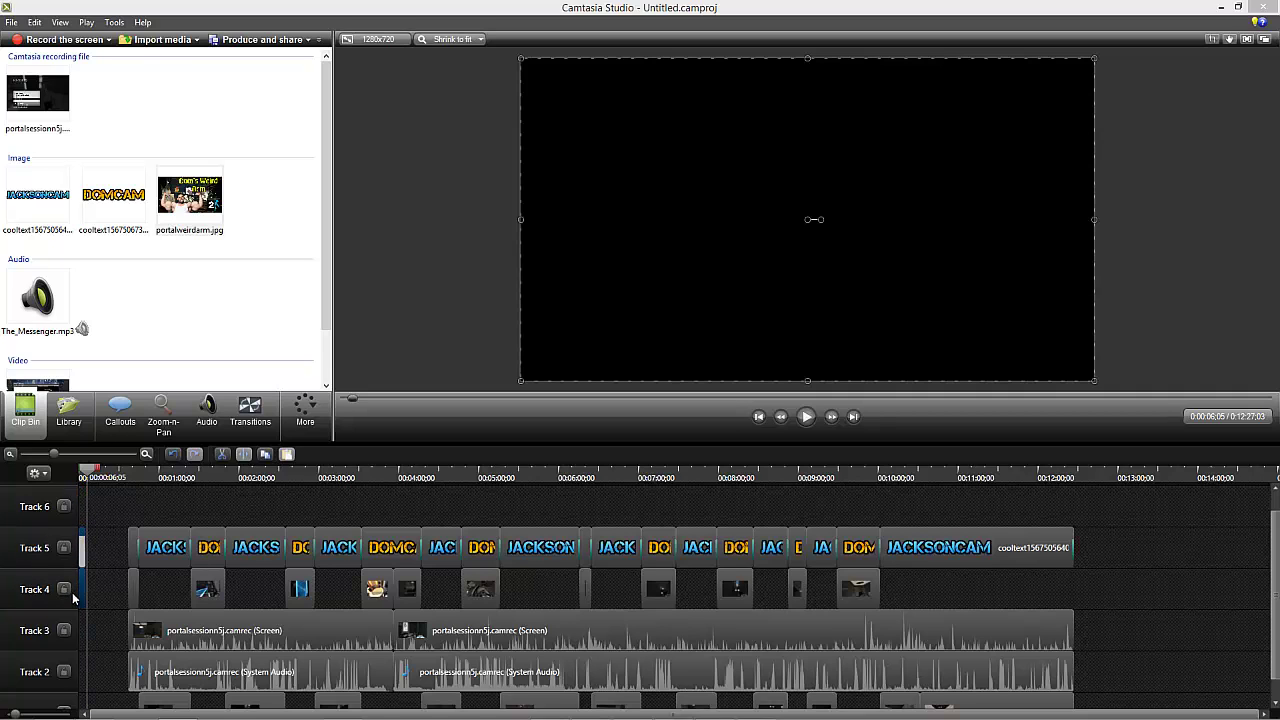
Step: Select all gameplay and title clips on Tracks 1 to 5 and move them earlier to follow directly after the intro
left_click_drag(102, 540, 1130, 702)
left_click_drag(1119, 700, 1118, 700)
left_click_drag(749, 541, 709, 542)
Step: Play the video from the beginning to check how the intro leads into the gameplay
key("ctrl+Home")
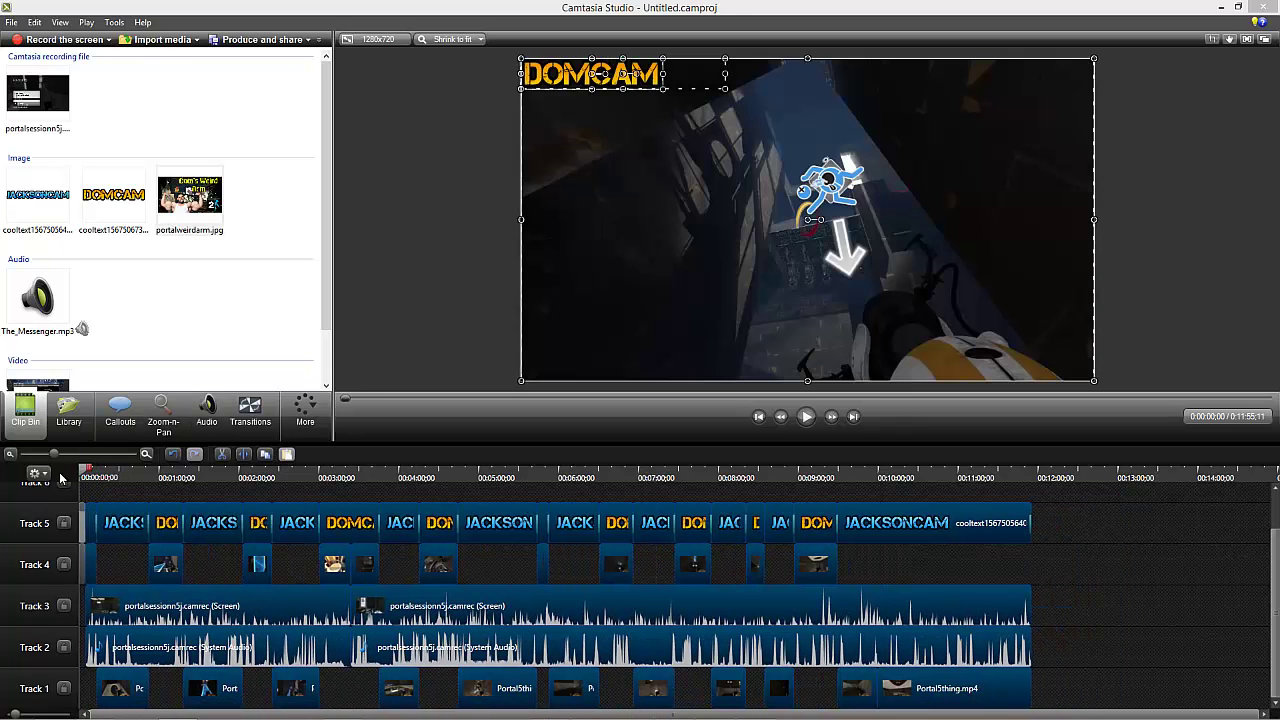
left_click(806, 417)
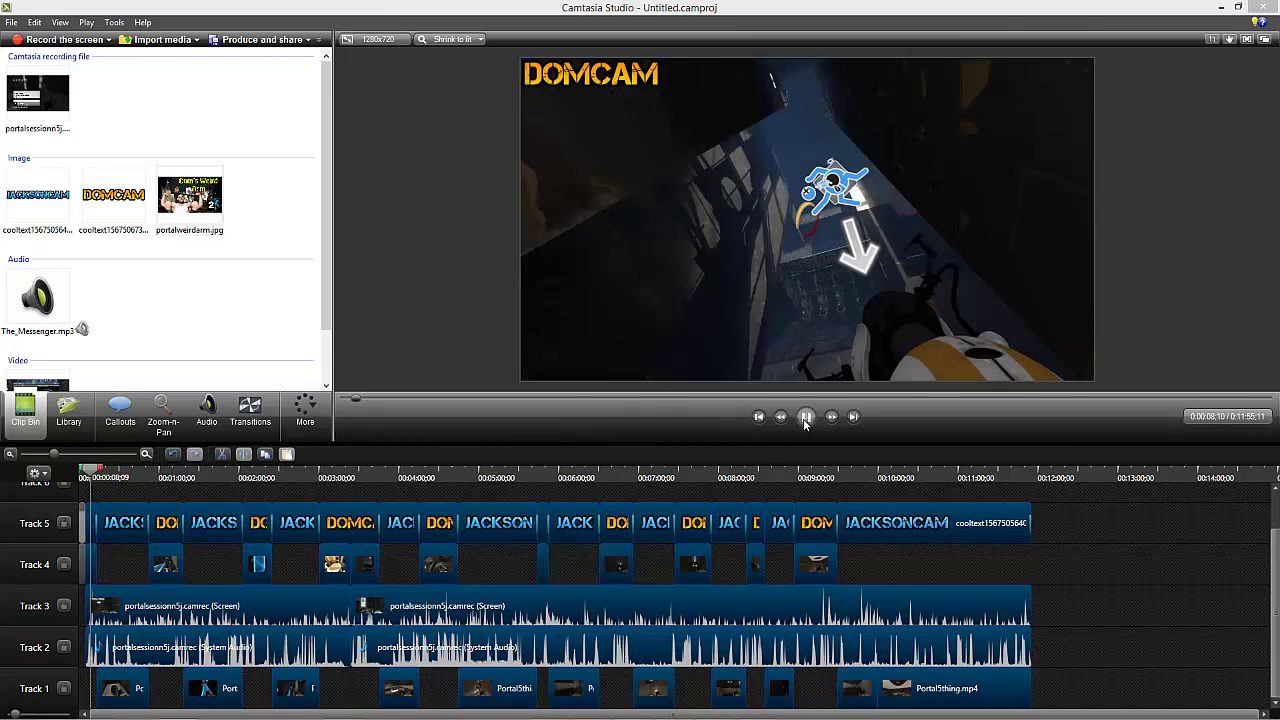
left_click(806, 418)
mouse_move(1090, 718)
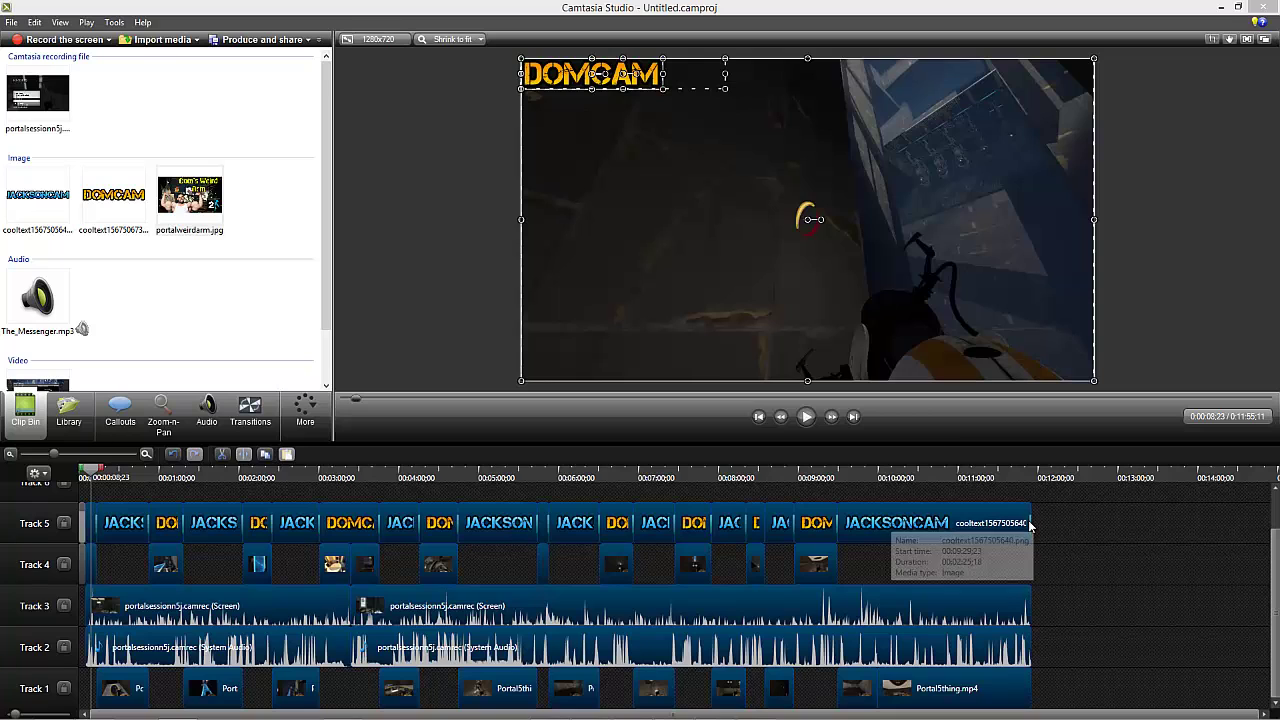
Step: Add Fade transitions at the ends of the last Track 5 title and Track 3 recording, and shorten the last Portal5thing.mp4 clip on Track 1
left_click(233, 424)
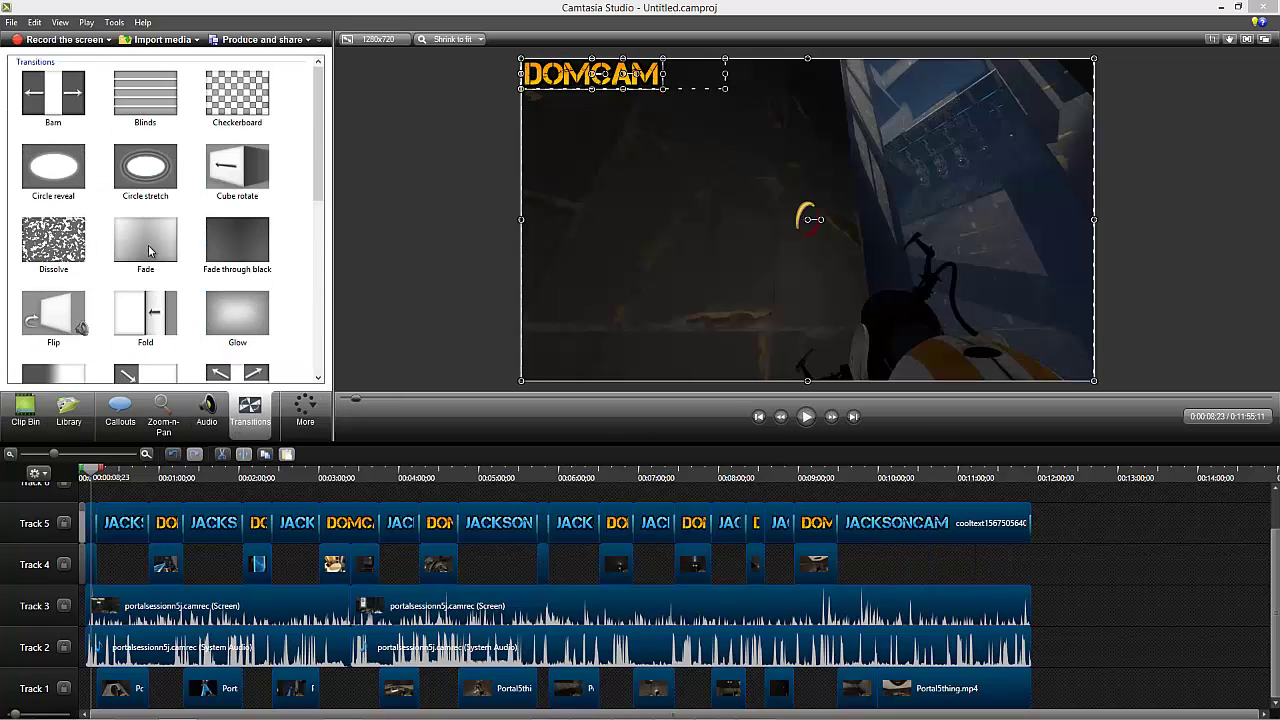
left_click_drag(148, 251, 714, 526)
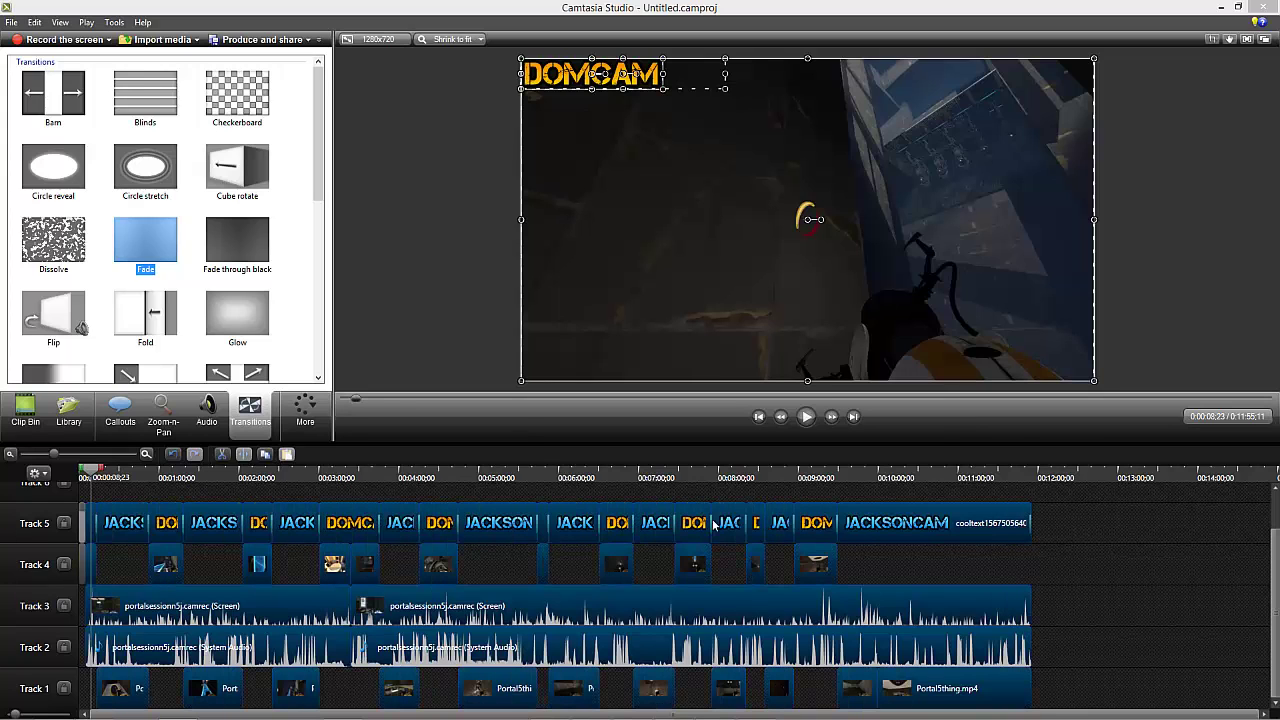
left_click_drag(150, 240, 1028, 614)
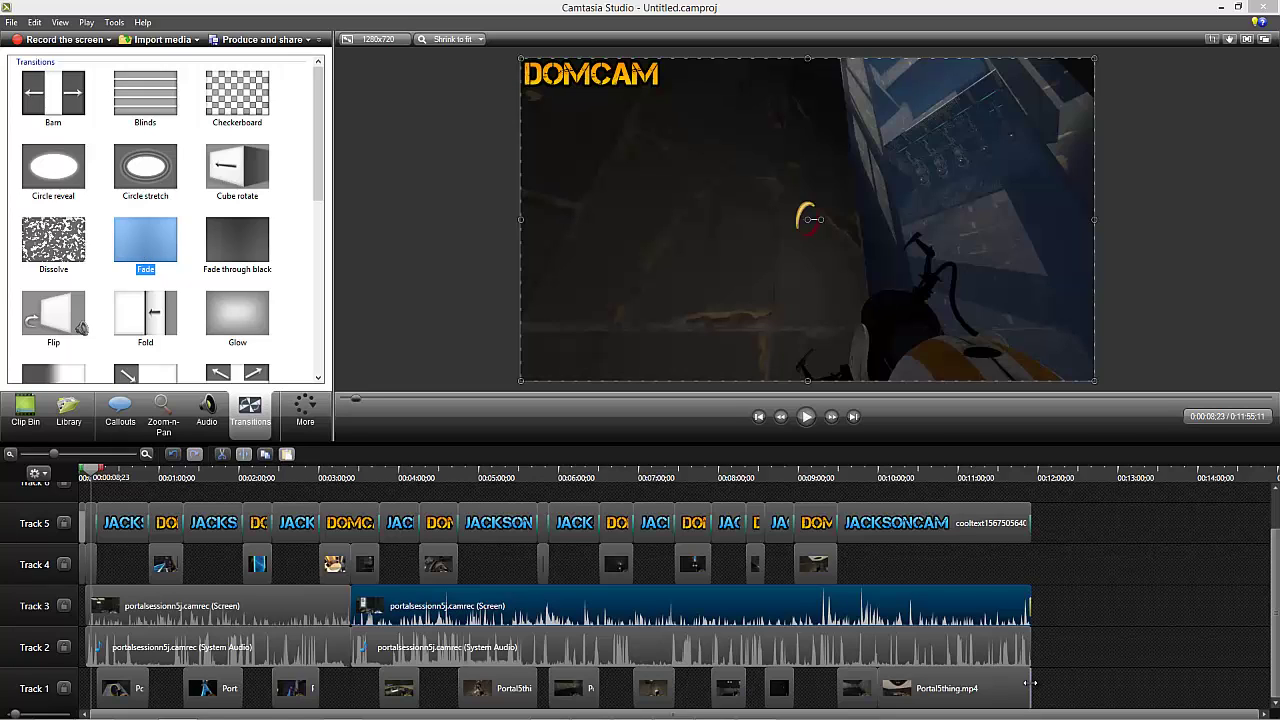
left_click_drag(1030, 683, 972, 683)
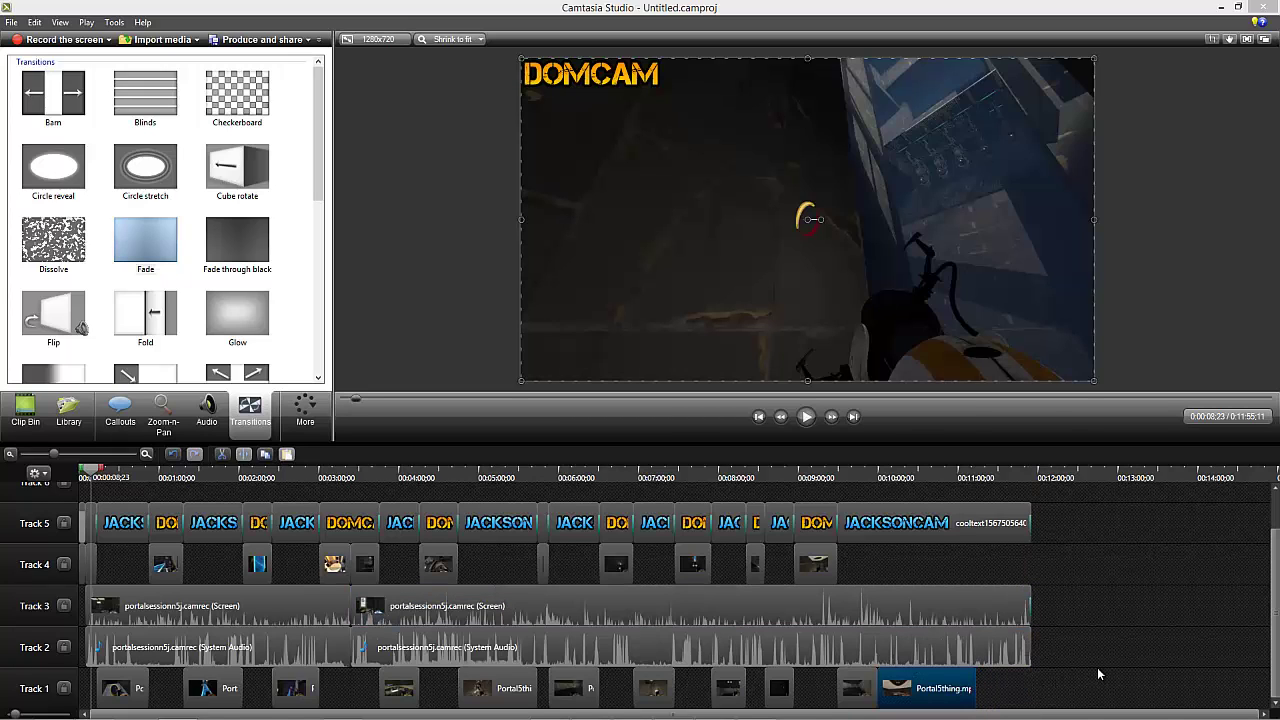
Step: Play the final seconds of the video from about 0:11:50 to check the fade-out
left_click(1018, 480)
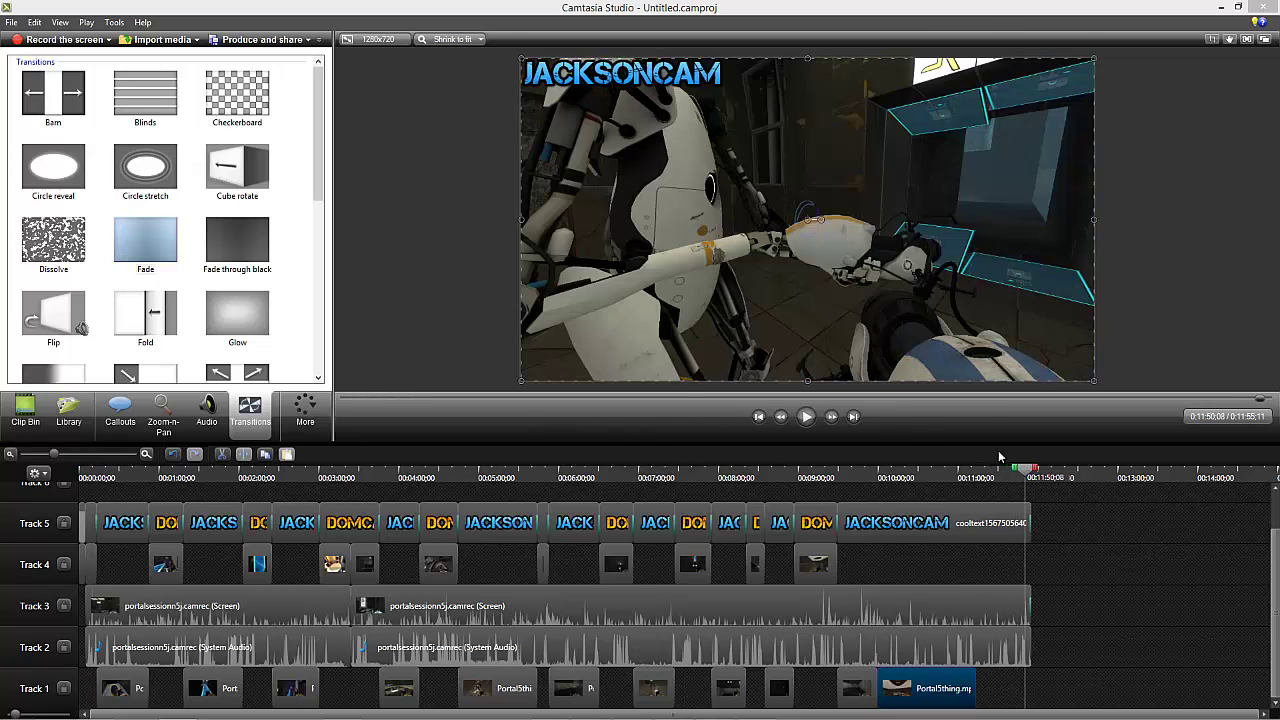
left_click(807, 417)
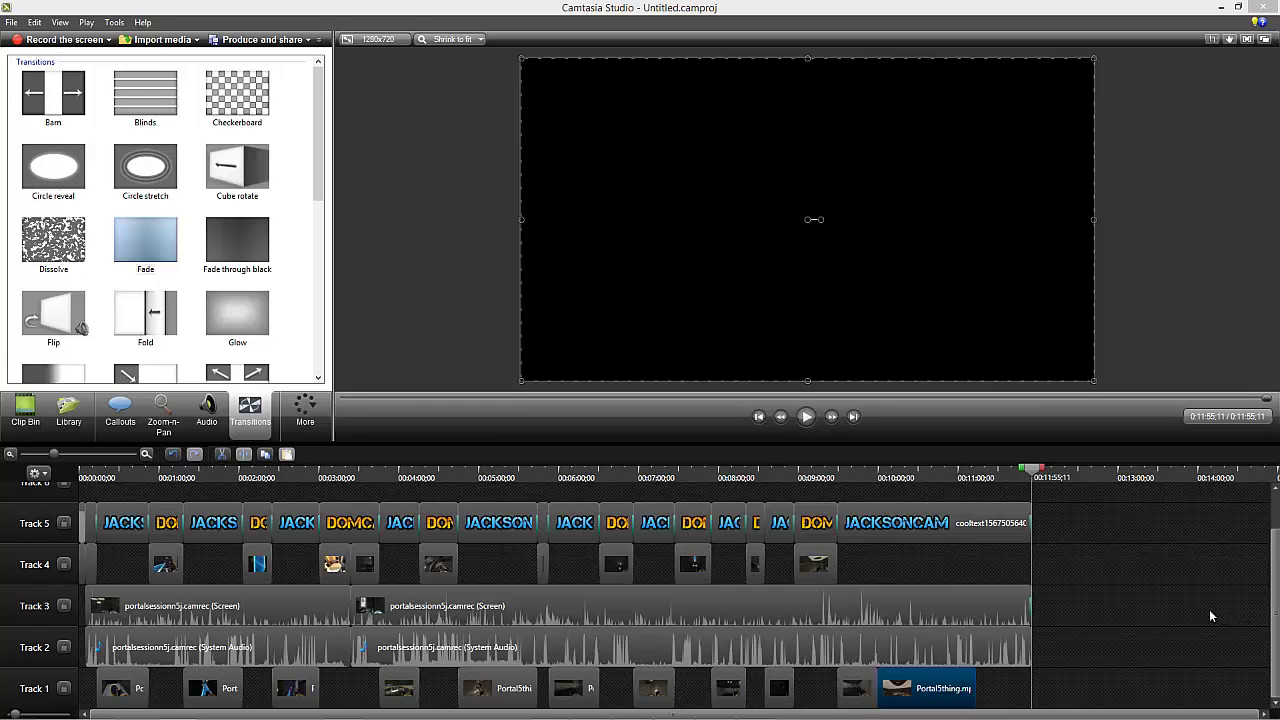
Step: Place The_Messenger.mp3 on Track 6 above the gameplay clips and shift it earlier
left_click(68, 412)
left_click(25, 412)
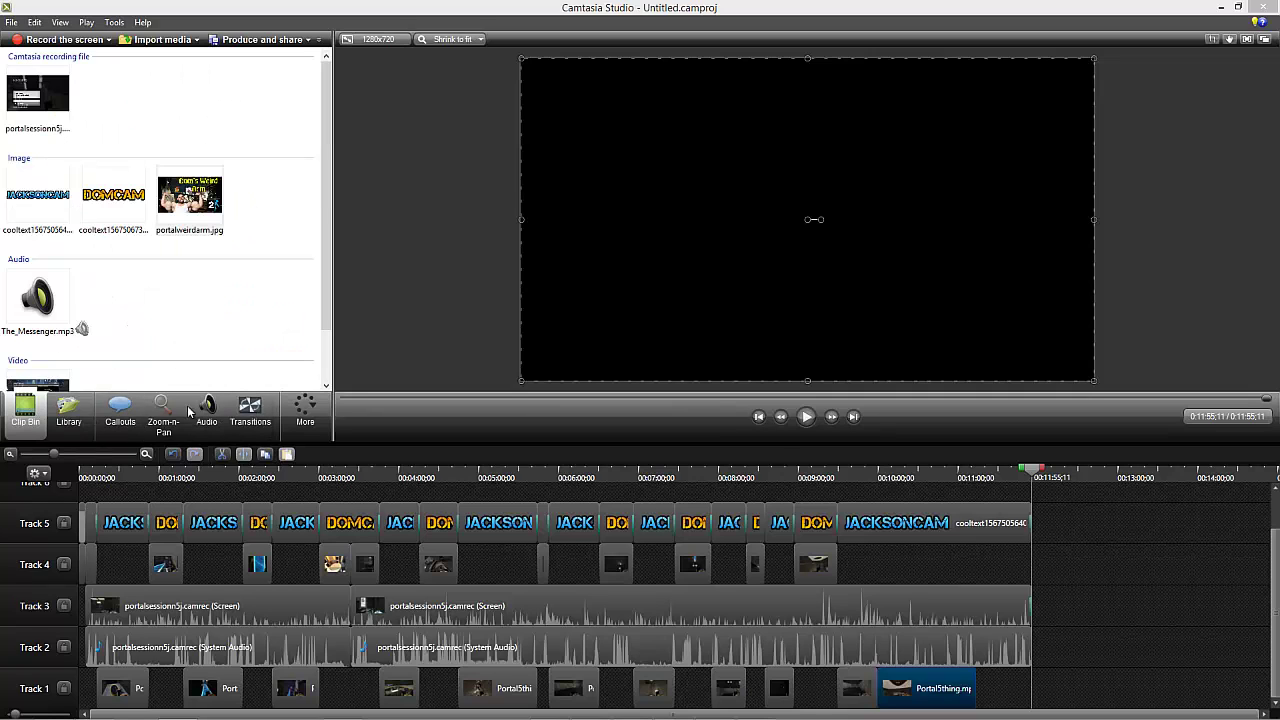
left_click_drag(25, 318, 146, 502)
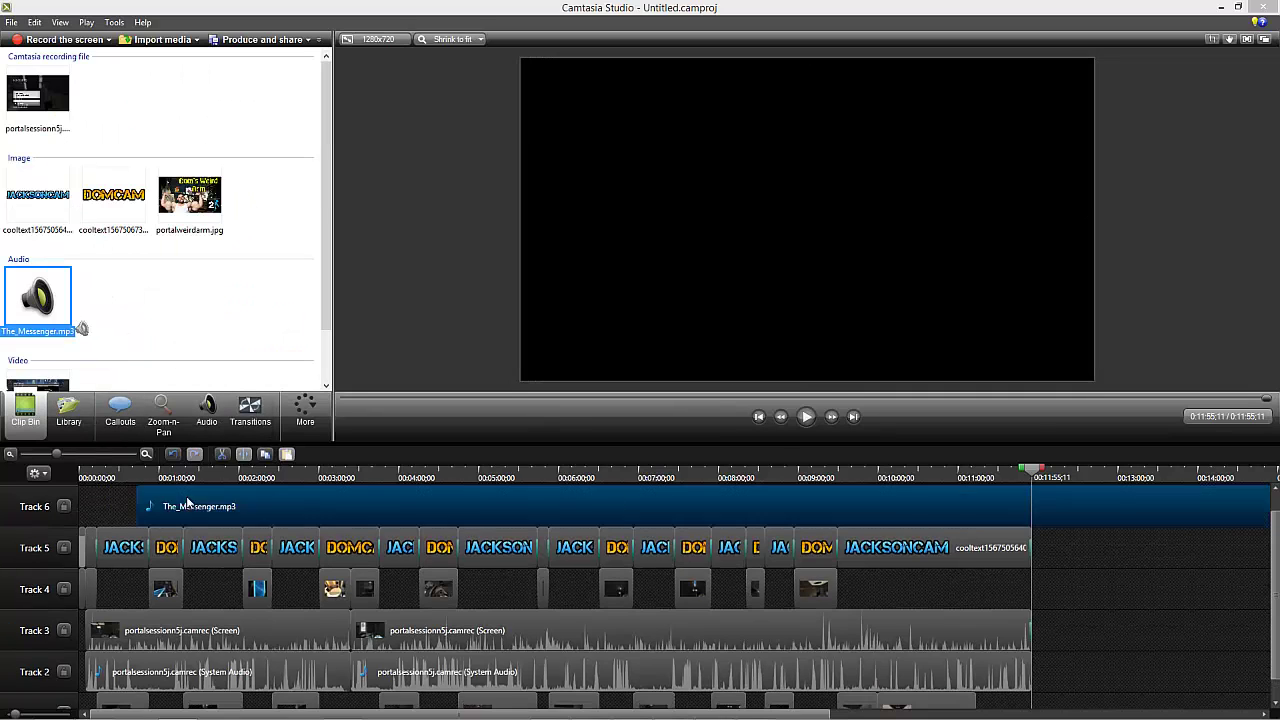
left_click_drag(271, 500, 257, 505)
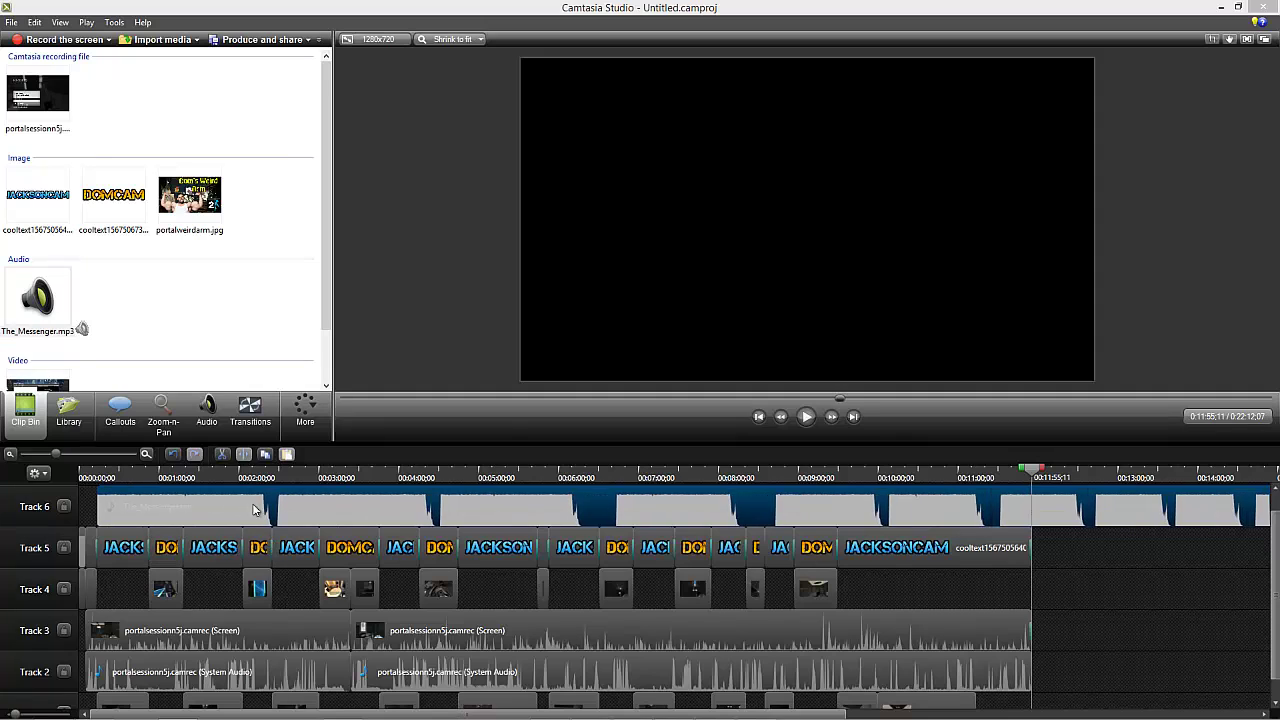
Step: Try a 330% zoom with a shifted picture on the second Track 3 recording at about 0:11:13, and remove the zoom
left_click(206, 412)
left_click(163, 410)
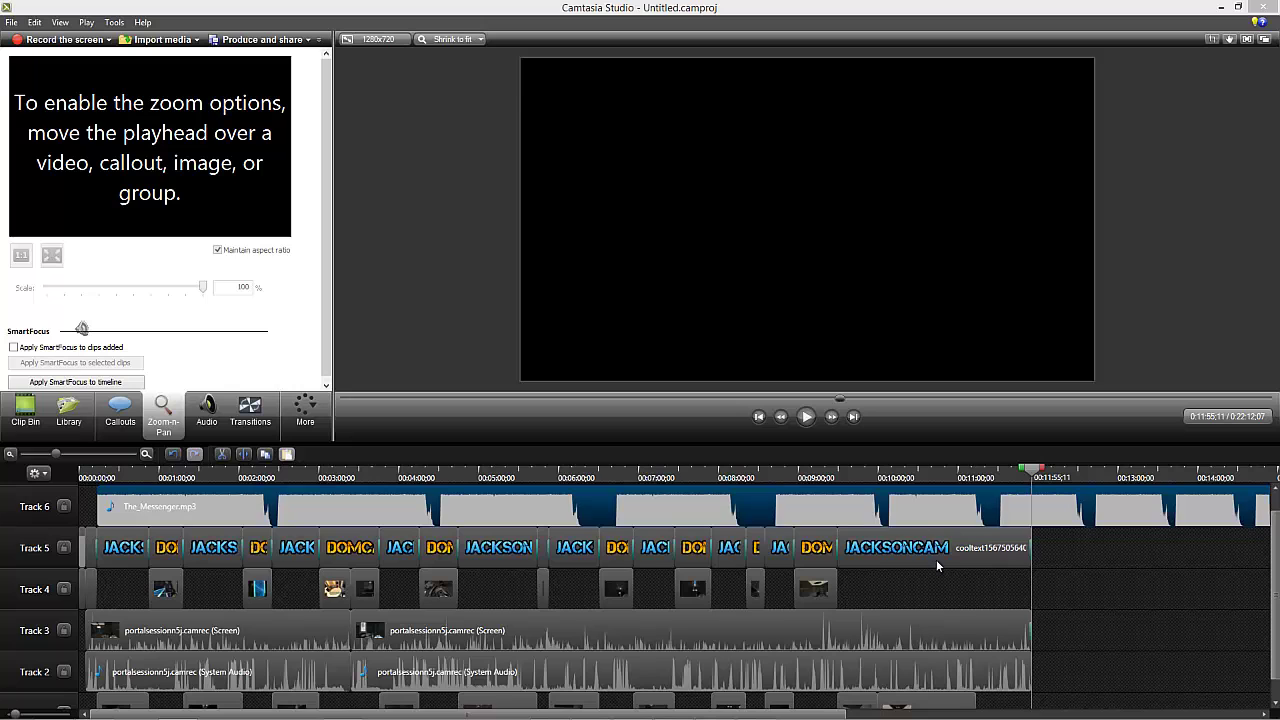
left_click(987, 540)
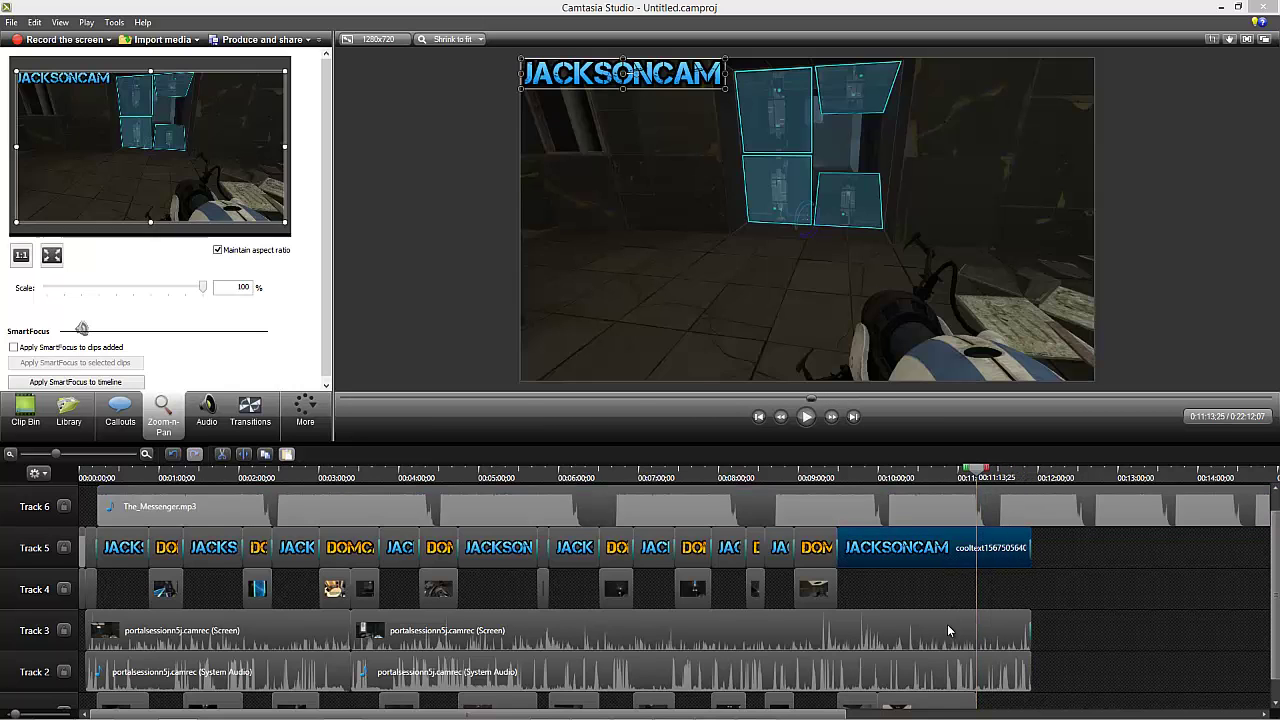
left_click(977, 625)
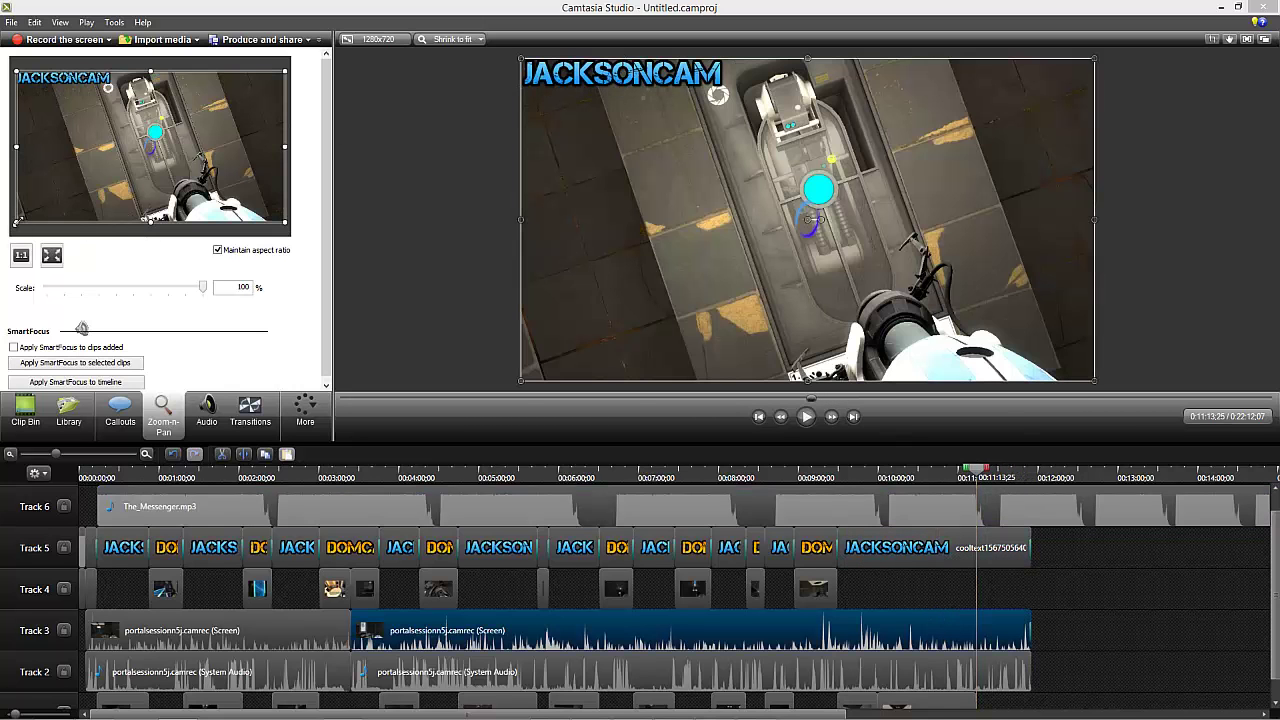
left_click_drag(17, 221, 204, 118)
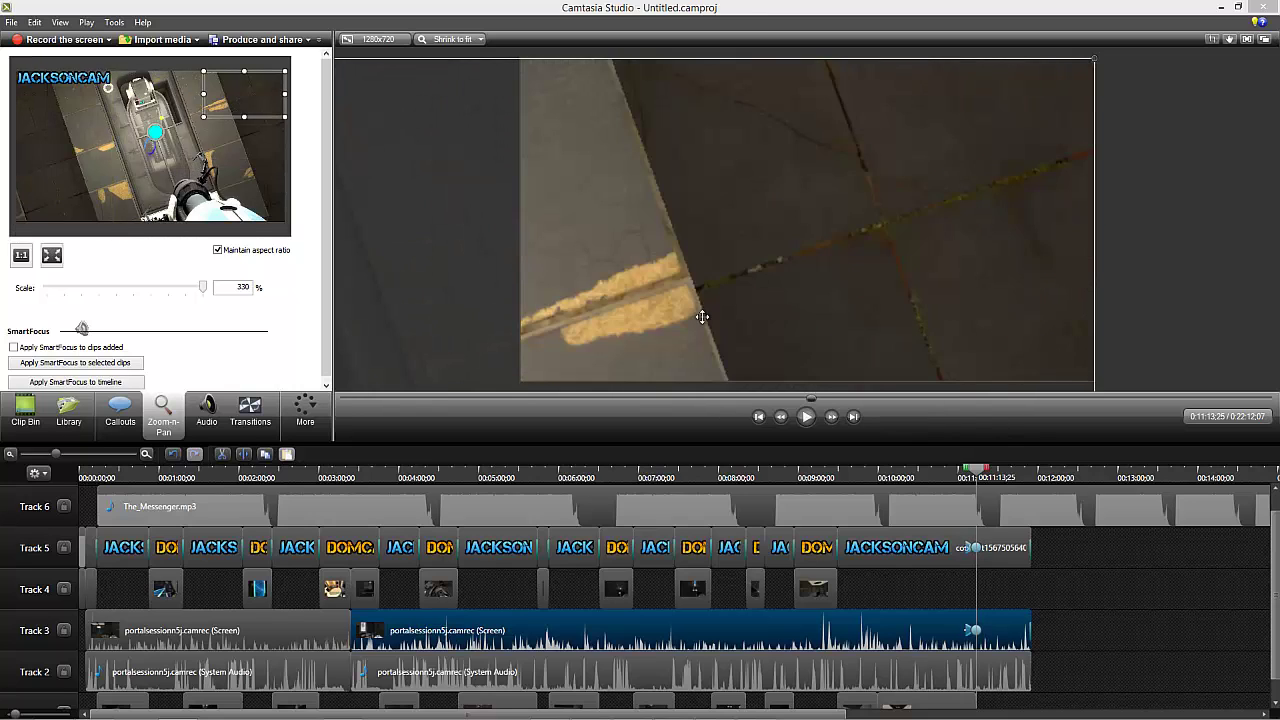
left_click_drag(702, 317, 962, 205)
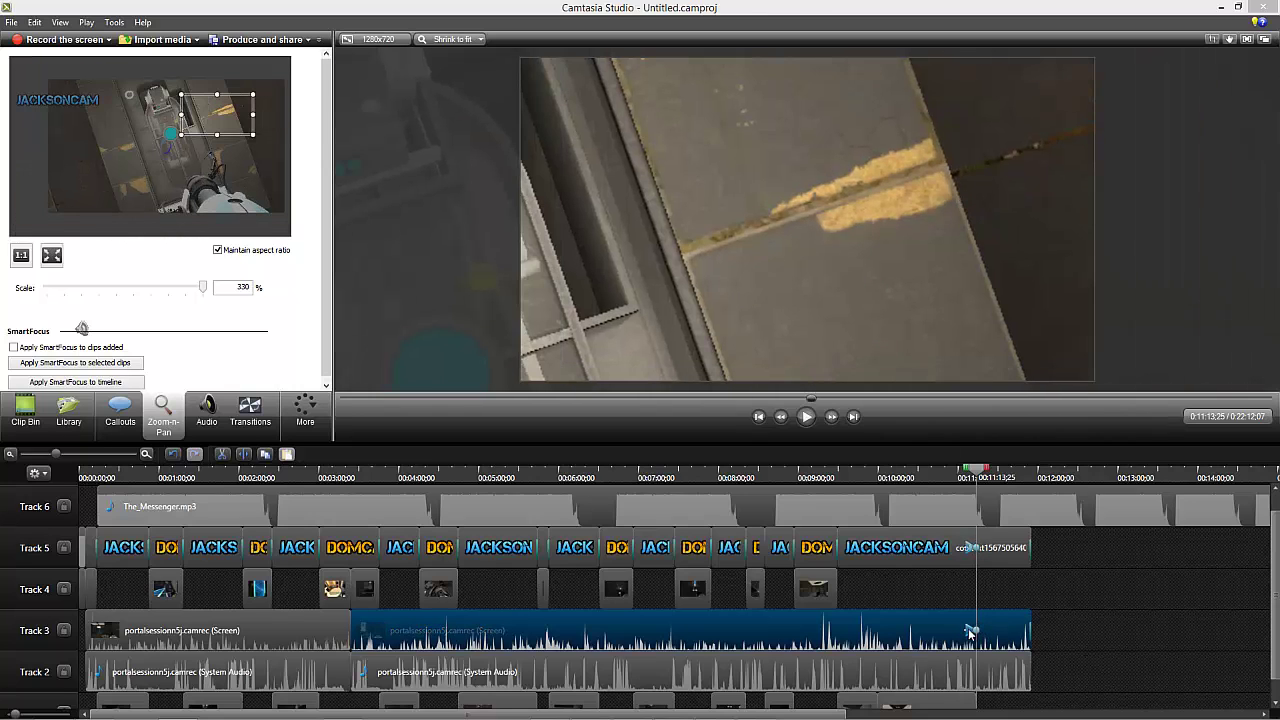
left_click(970, 630)
key("Delete")
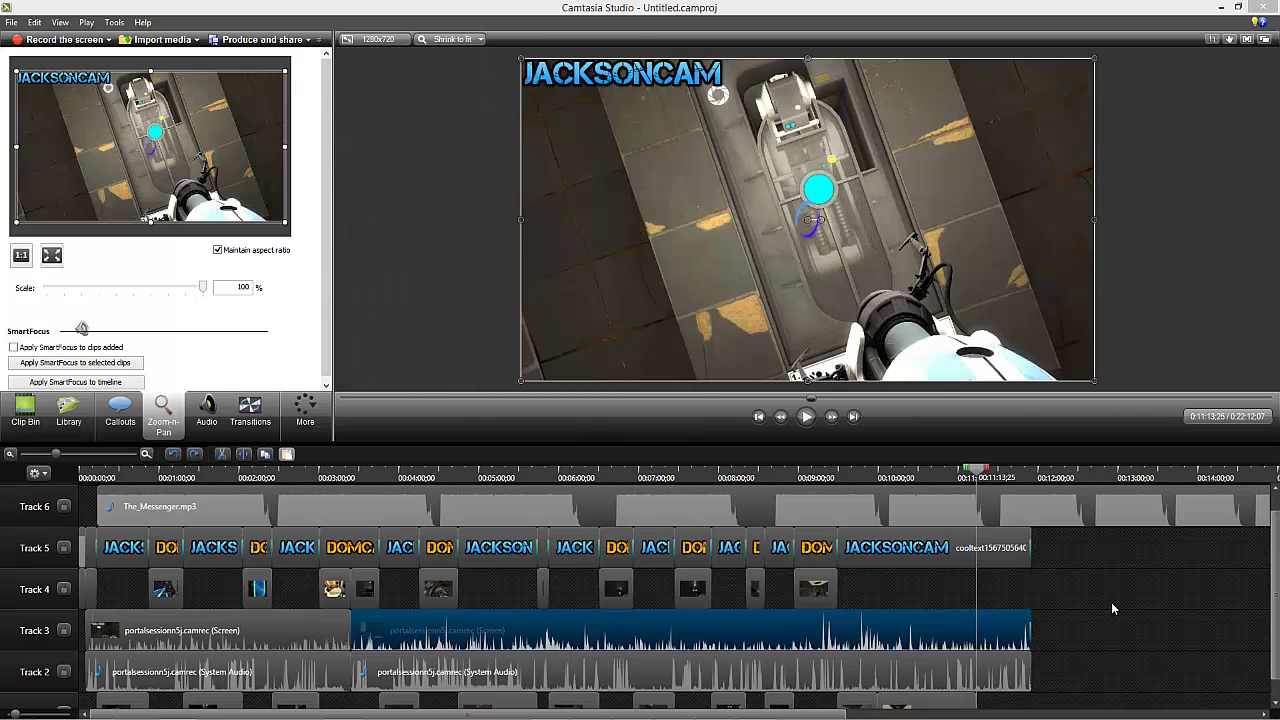
Step: Shift The_Messenger.mp3 later on Track 6 and look at the Cursor Effects and the other additional tools
left_click_drag(397, 502, 434, 502)
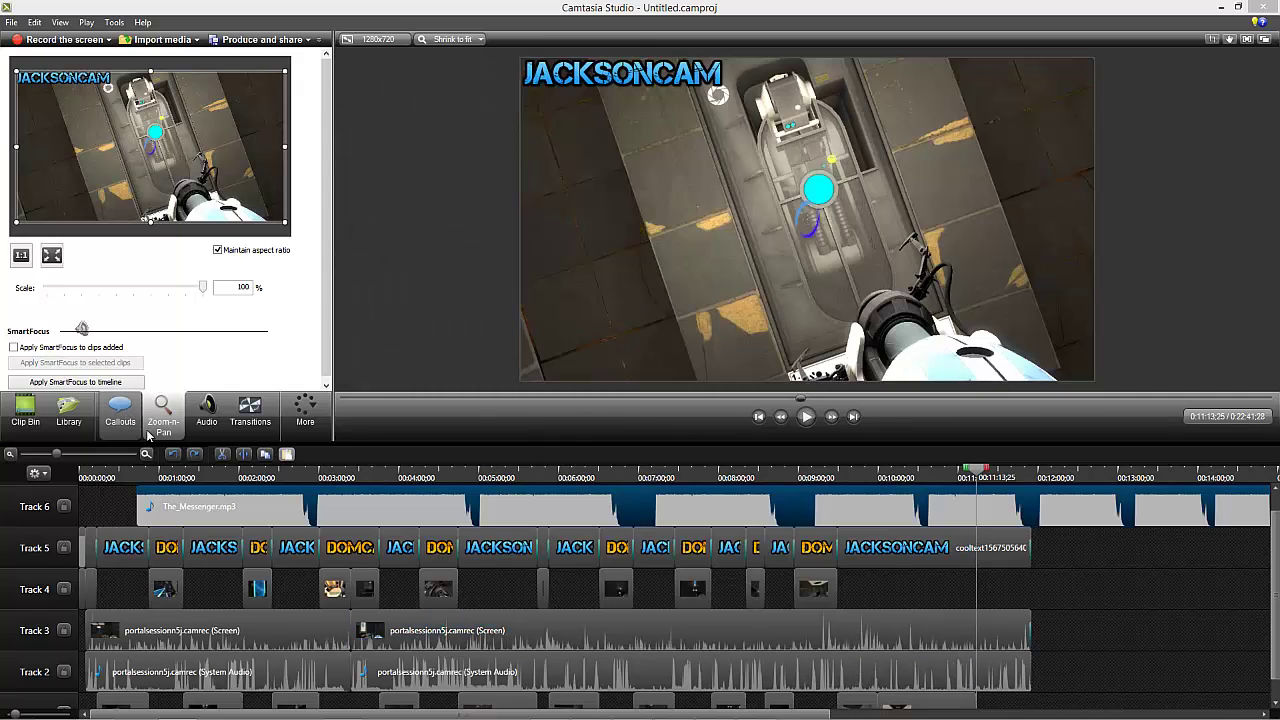
left_click(309, 407)
left_click(312, 435)
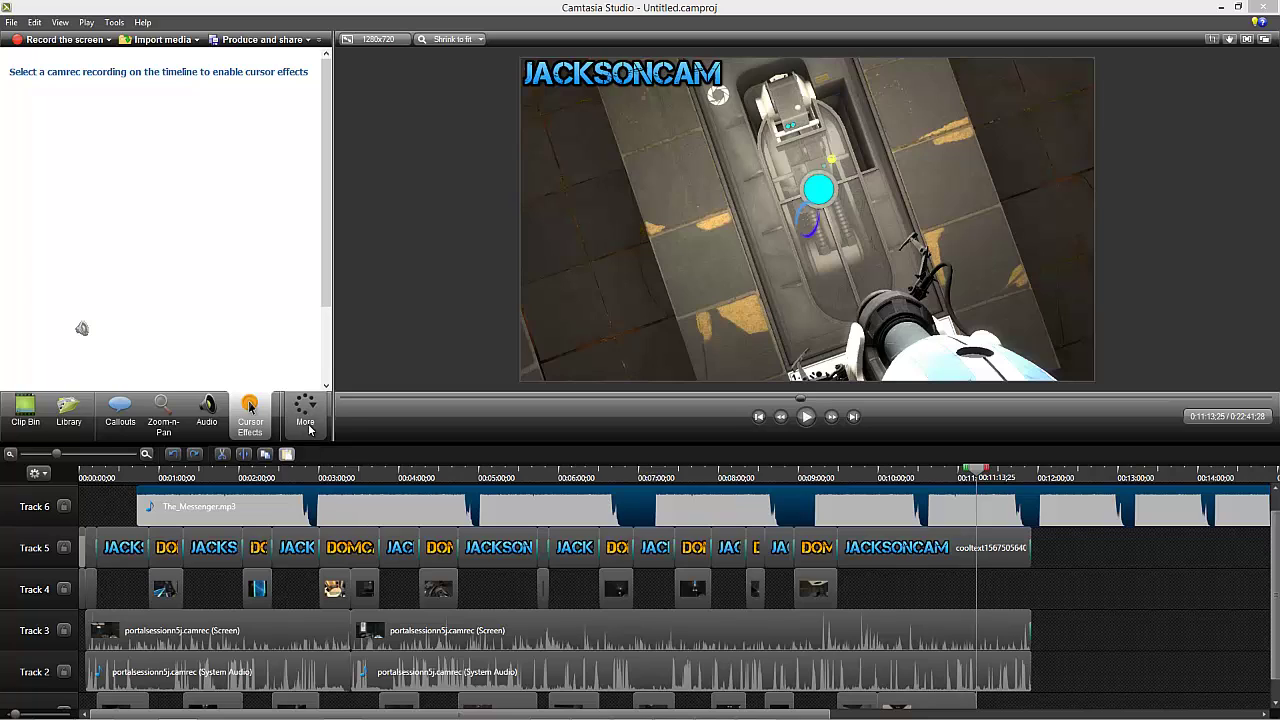
left_click(309, 428)
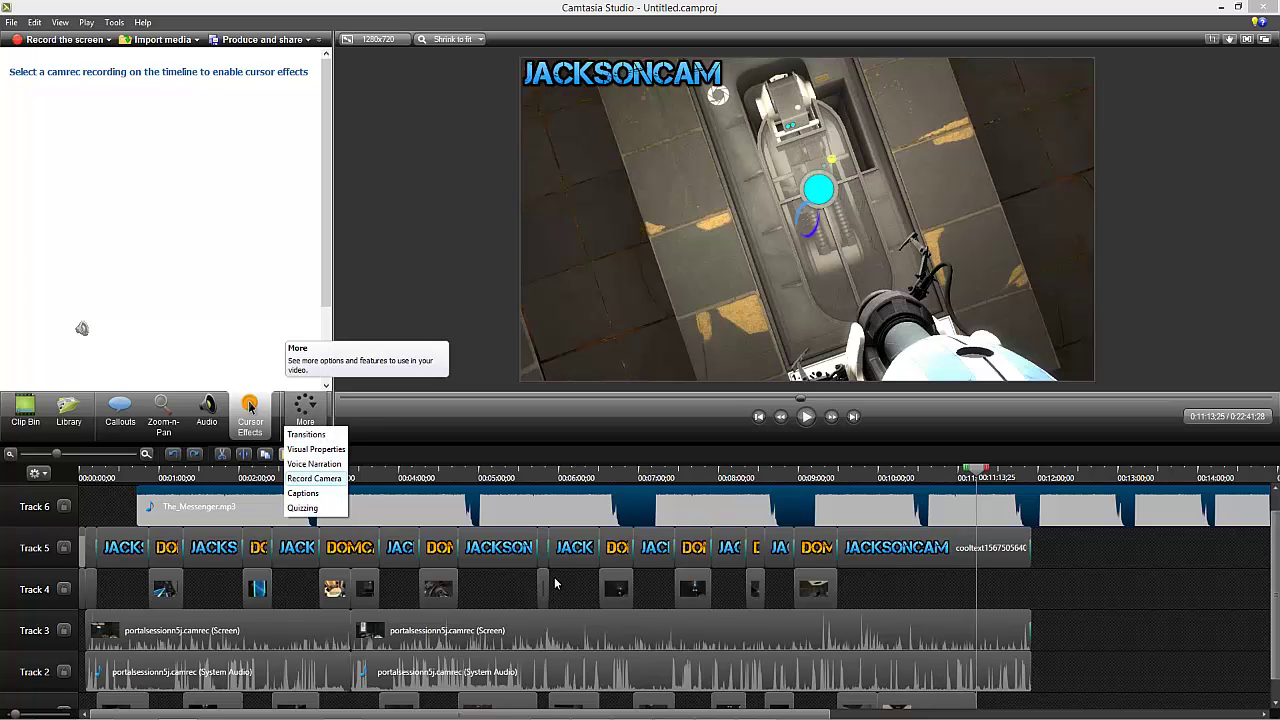
left_click(1045, 562)
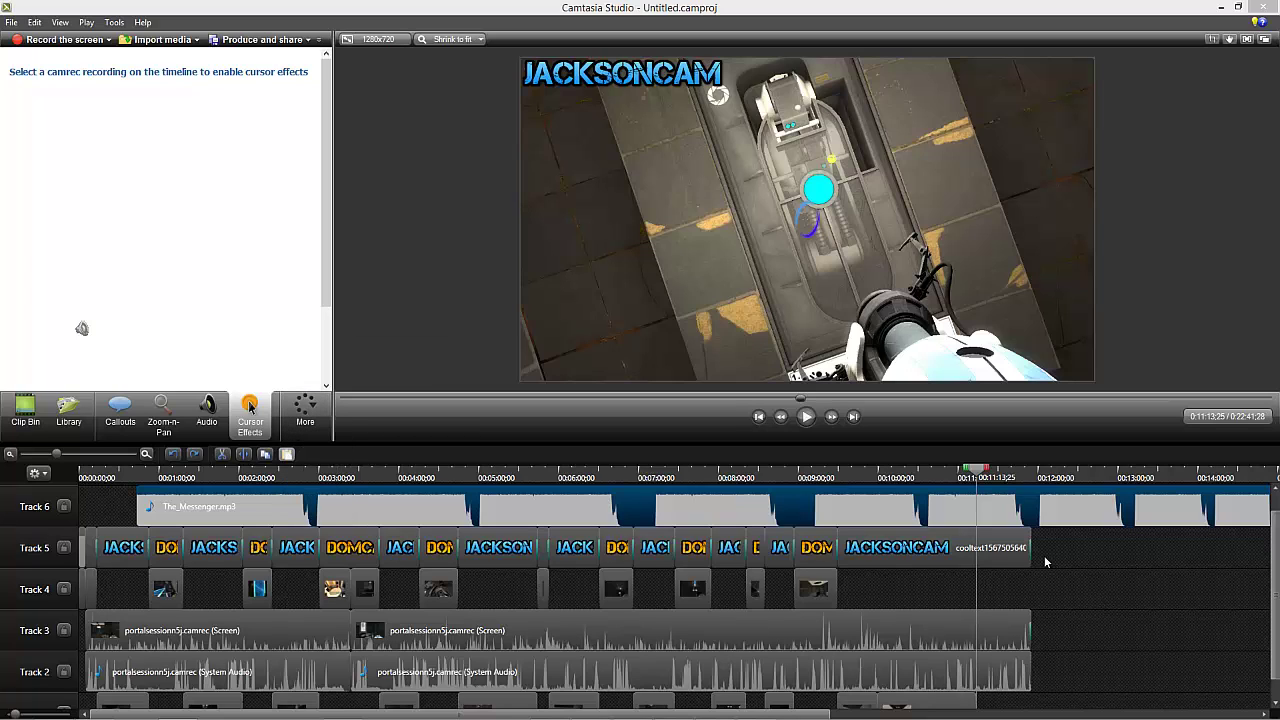
Step: Delete the long The_Messenger.mp3 clip from Track 6 and return the playhead to the start of the timeline
left_click(942, 510)
key("Delete")
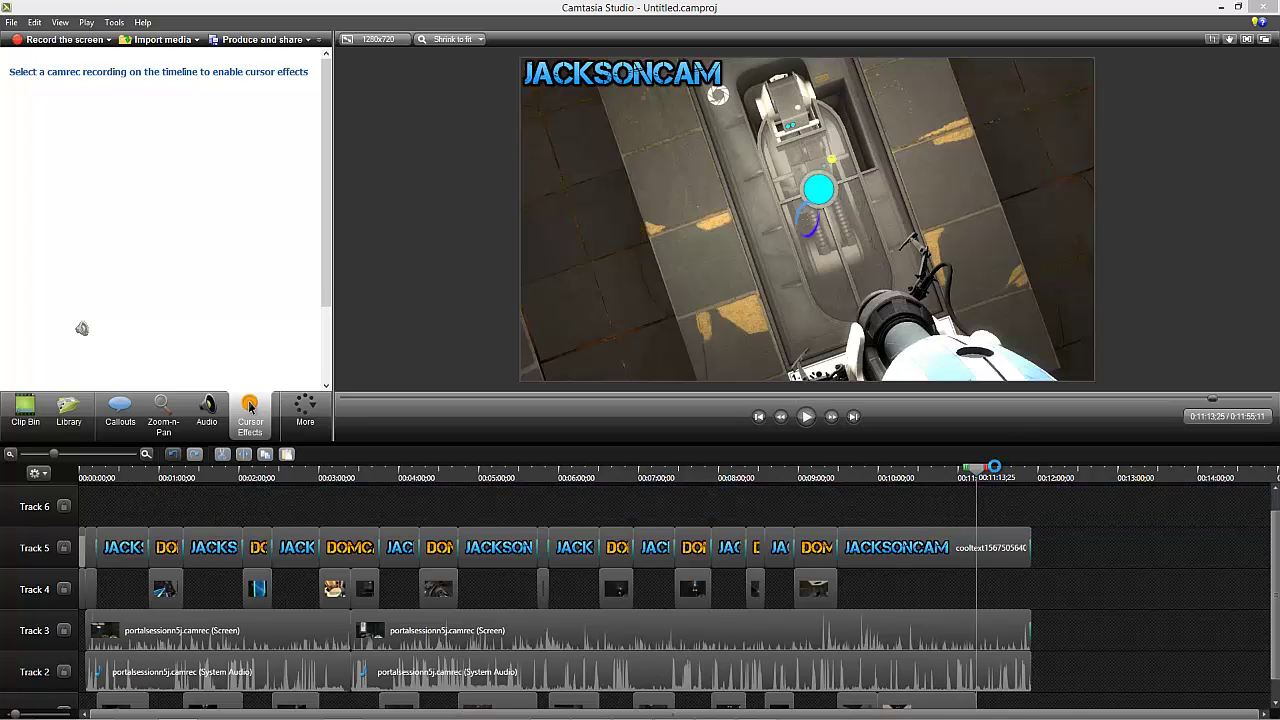
left_click_drag(978, 470, 2, 520)
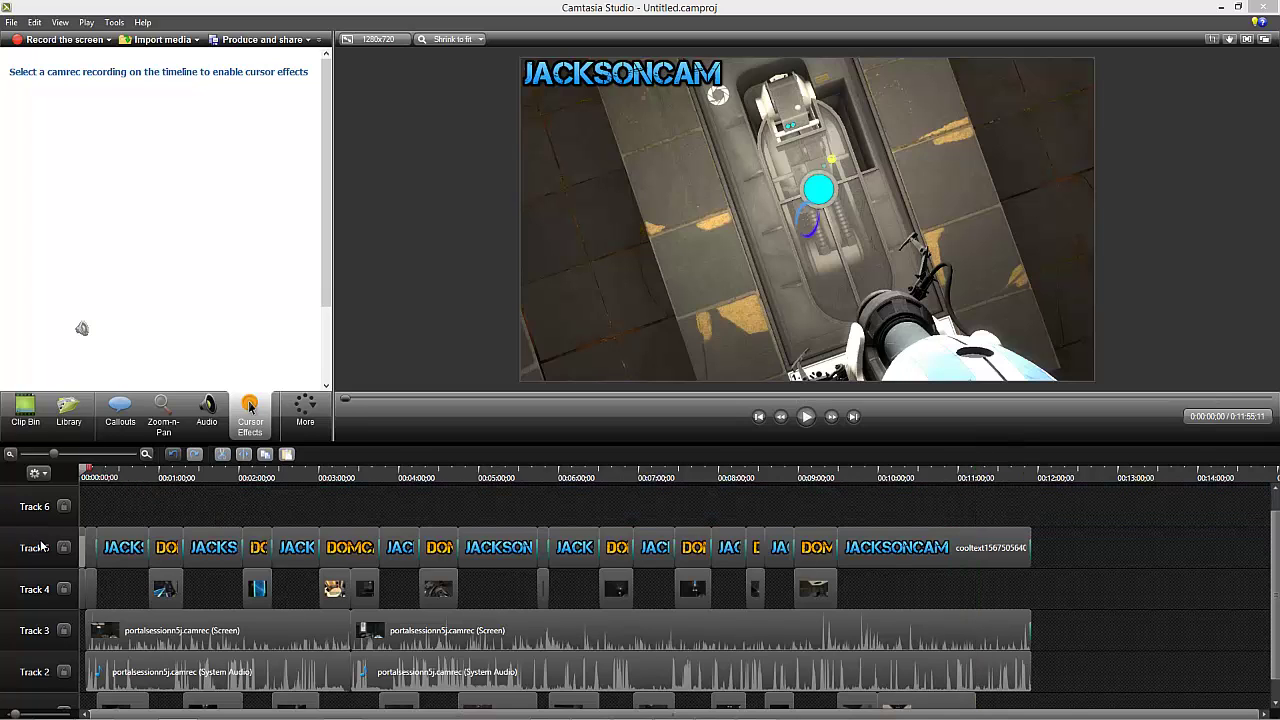